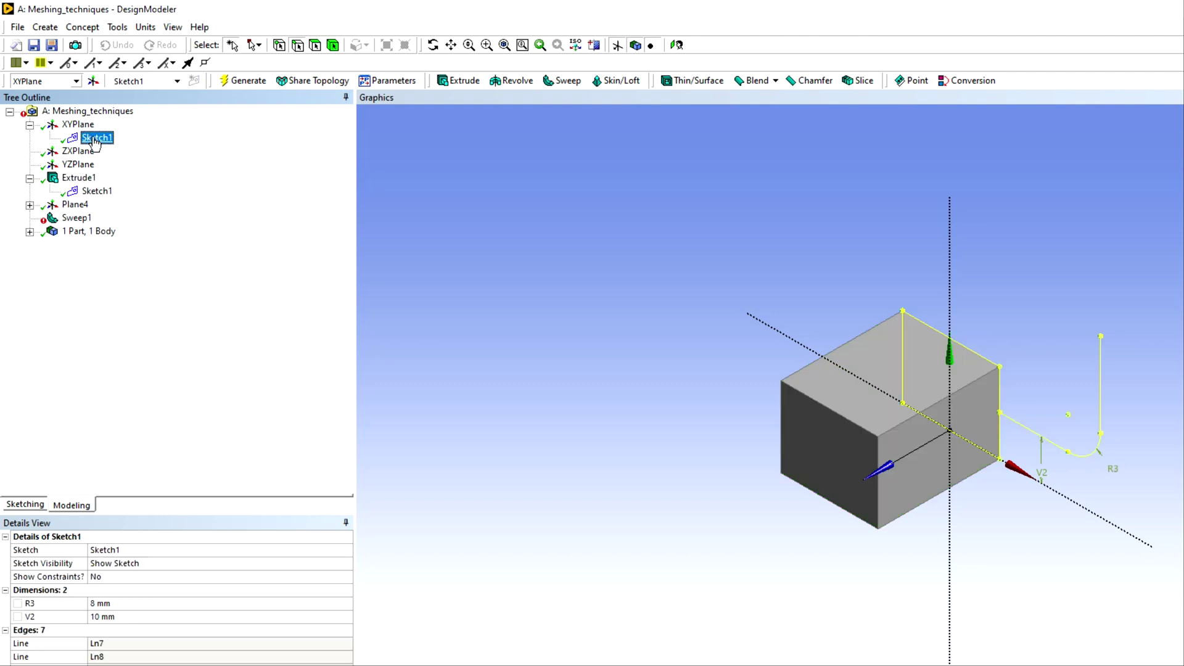
Trim the pipe path's straight segments and arc out of Sketch1 on the XY plane and regenerate the model.
{"action": "left_click", "coordinate": [25, 504]}
{"action": "left_click", "coordinate": [53, 185]}
{"action": "left_click", "coordinate": [1086, 453]}
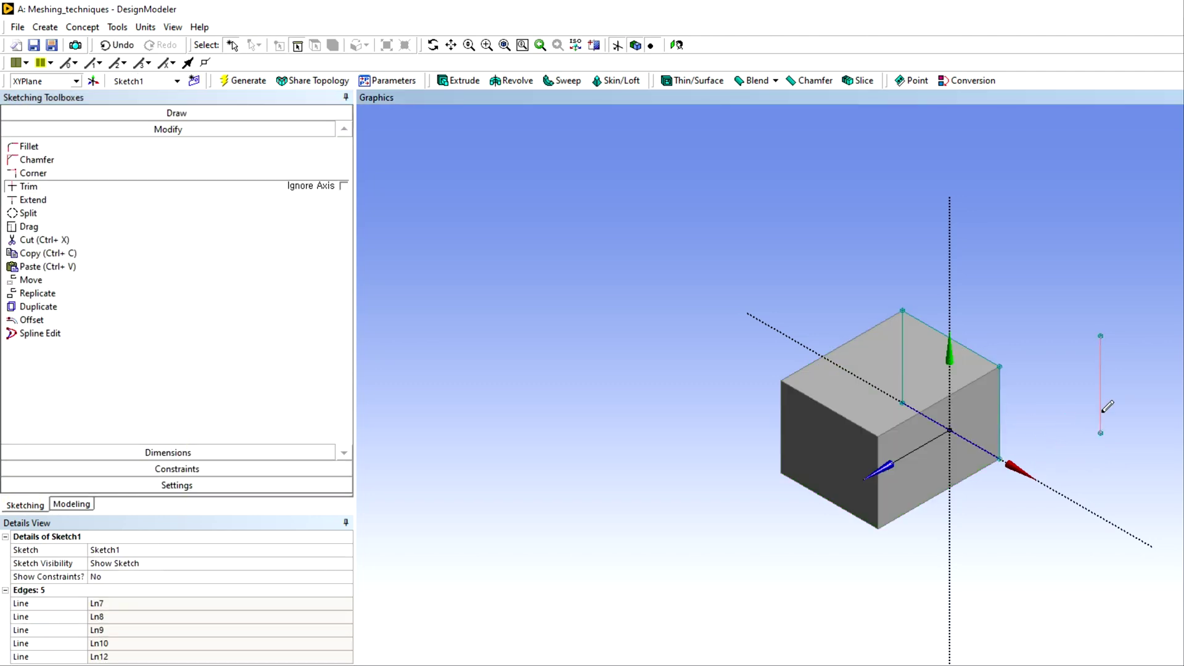
{"action": "left_click", "coordinate": [1101, 382]}
{"action": "left_click", "coordinate": [71, 505]}
{"action": "left_click", "coordinate": [246, 81]}
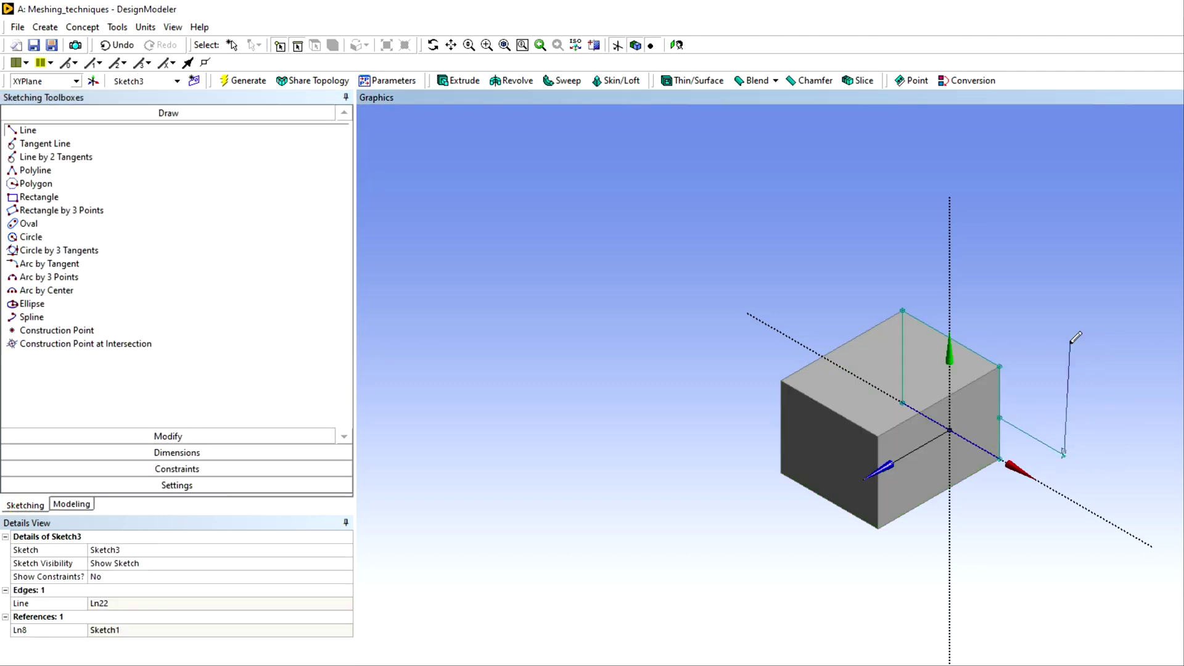
Fillet the corner between the two pipe path lines in Sketch3.
{"action": "left_click", "coordinate": [168, 436]}
{"action": "left_click", "coordinate": [28, 145]}
{"action": "left_click", "coordinate": [1059, 447]}
{"action": "left_click", "coordinate": [177, 383]}
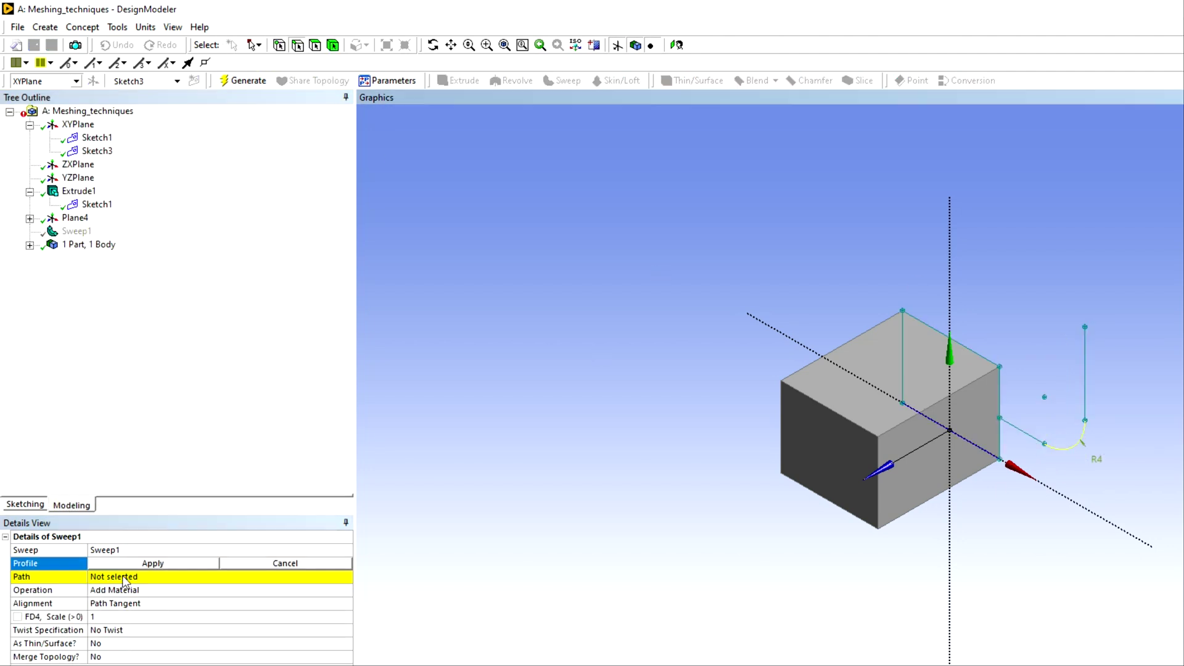
Redefine the sweep with Sketch2 as the profile and Sketch3 as the path, and generate the pipe.
{"action": "left_click", "coordinate": [99, 139]}
{"action": "left_click", "coordinate": [97, 204]}
{"action": "left_click", "coordinate": [30, 219]}
{"action": "left_click", "coordinate": [97, 231]}
{"action": "left_click", "coordinate": [152, 577]}
{"action": "left_click", "coordinate": [125, 580]}
{"action": "key", "text": "F5"}
{"action": "middle_click_drag", "start_coordinate": [806, 587], "coordinate": [708, 464]}
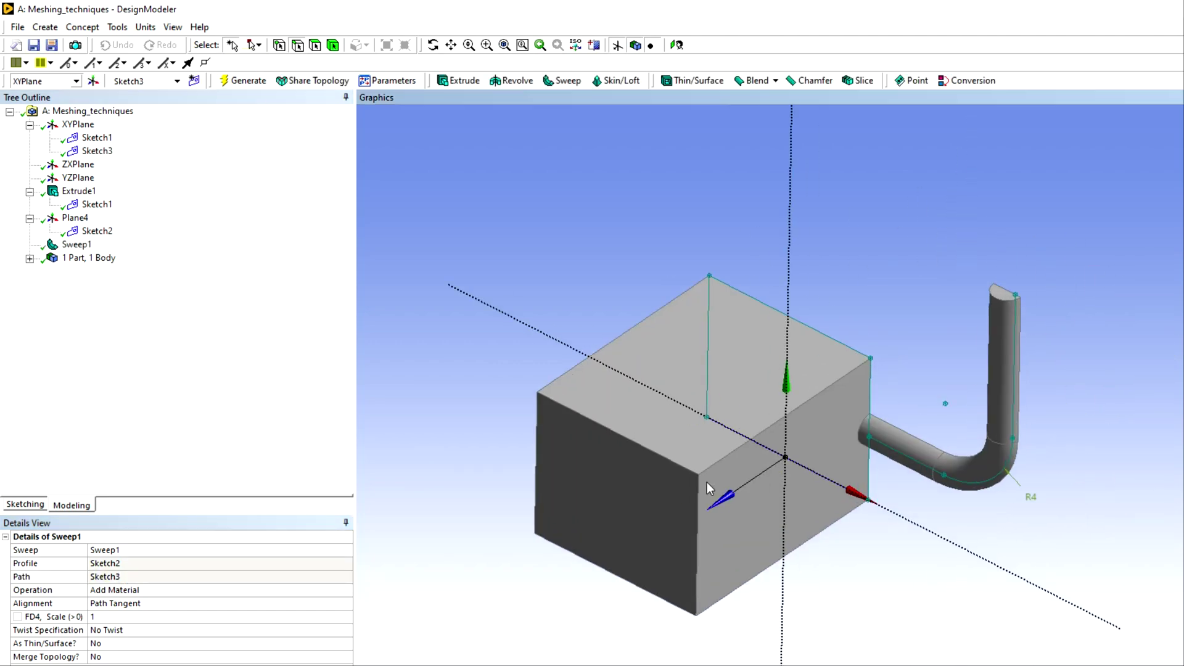
Create a named selection called Outlet from the end face of the vertical pipe section.
{"action": "left_click", "coordinate": [1004, 292]}
{"action": "right_click", "coordinate": [992, 292]}
{"action": "left_click", "coordinate": [1052, 615]}
{"action": "type", "text": "Outlet"}
{"action": "key", "text": "Return"}
Create a named selection from all faces except those not belonging to the walls of the box and pipe.
{"action": "left_click", "coordinate": [811, 425]}
{"action": "key", "text": "ctrl+a"}
{"action": "middle_click_drag", "start_coordinate": [902, 570], "coordinate": [703, 503]}
{"action": "right_click", "coordinate": [703, 502]}
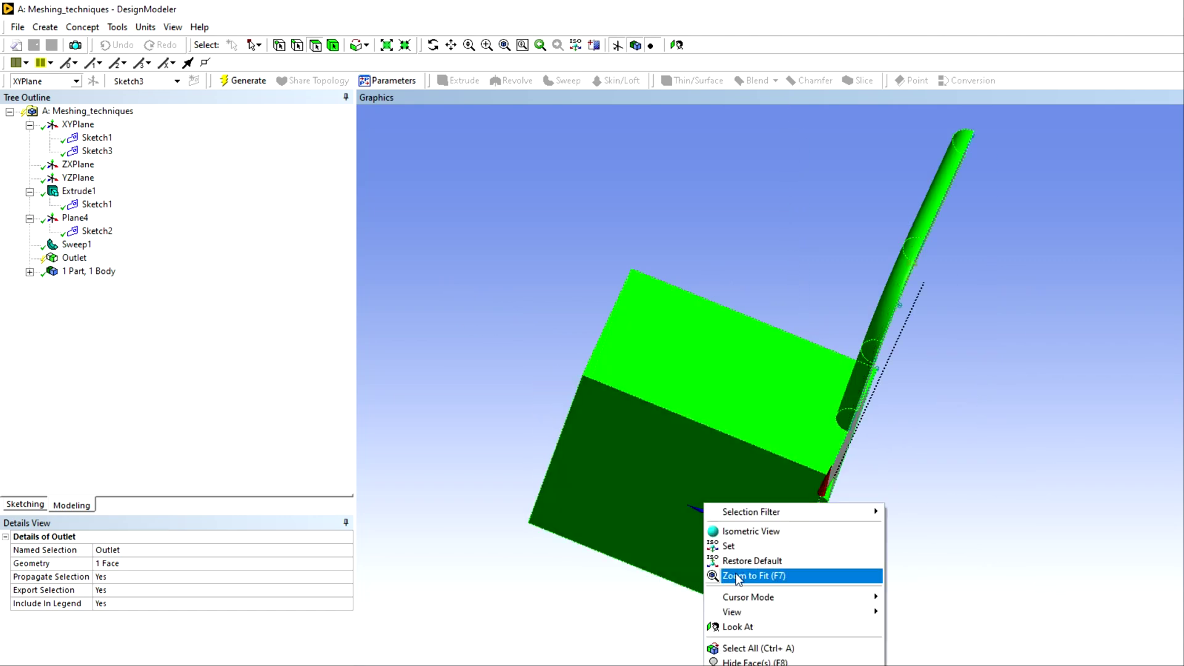
{"action": "left_click", "coordinate": [750, 531]}
{"action": "key", "text": "ctrl+a"}
{"action": "left_click", "coordinate": [635, 450], "text": "ctrl"}
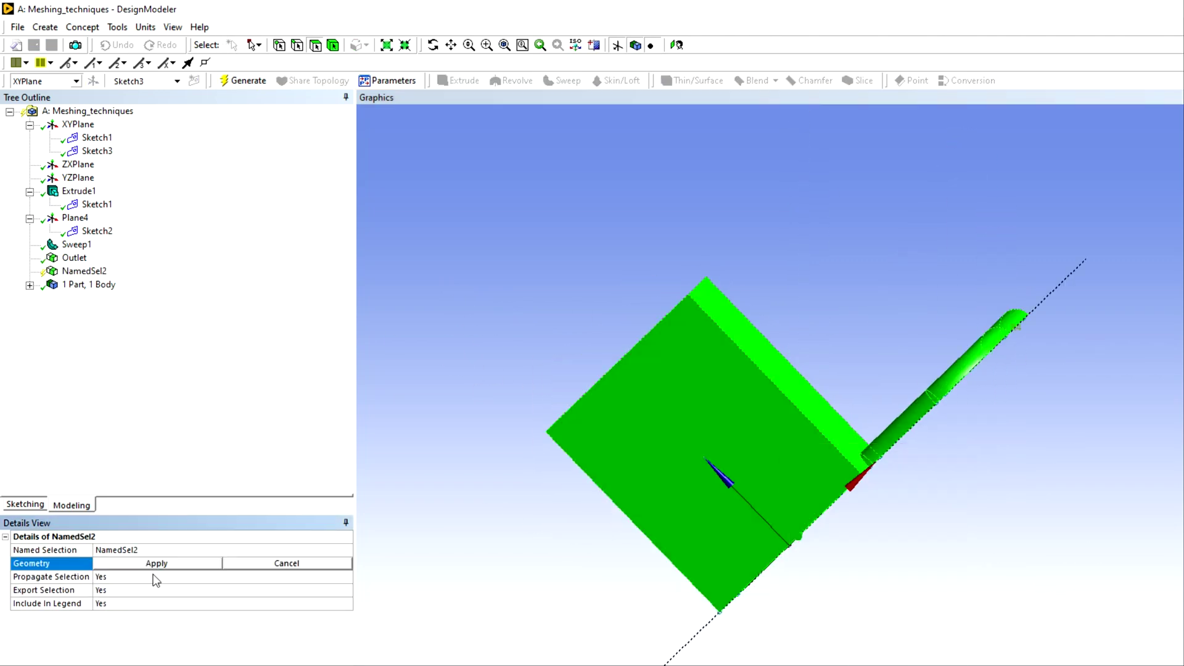
{"action": "left_click", "coordinate": [159, 563]}
Name the new wall face selection Wall.
{"action": "left_click", "coordinate": [222, 550]}
{"action": "type", "text": "wAL"}
{"action": "key", "text": "BackSpace"}
{"action": "key", "text": "BackSpace"}
{"action": "key", "text": "BackSpace"}
{"action": "type", "text": "Wall"}
{"action": "key", "text": "Return"}
Create a named selection called Inlet from the box's inlet face.
{"action": "middle_click_drag", "start_coordinate": [753, 397], "coordinate": [586, 401]}
{"action": "left_click", "coordinate": [127, 560]}
{"action": "type", "text": "Inlet"}
{"action": "key", "text": "Return"}
Create a named selection called Symmetry from the flat cut faces of the box and pipe on the symmetry plane.
{"action": "middle_click_drag", "start_coordinate": [802, 431], "coordinate": [647, 481]}
{"action": "right_click", "coordinate": [648, 481]}
{"action": "left_click", "coordinate": [785, 138]}
{"action": "left_click", "coordinate": [568, 423], "text": "ctrl"}
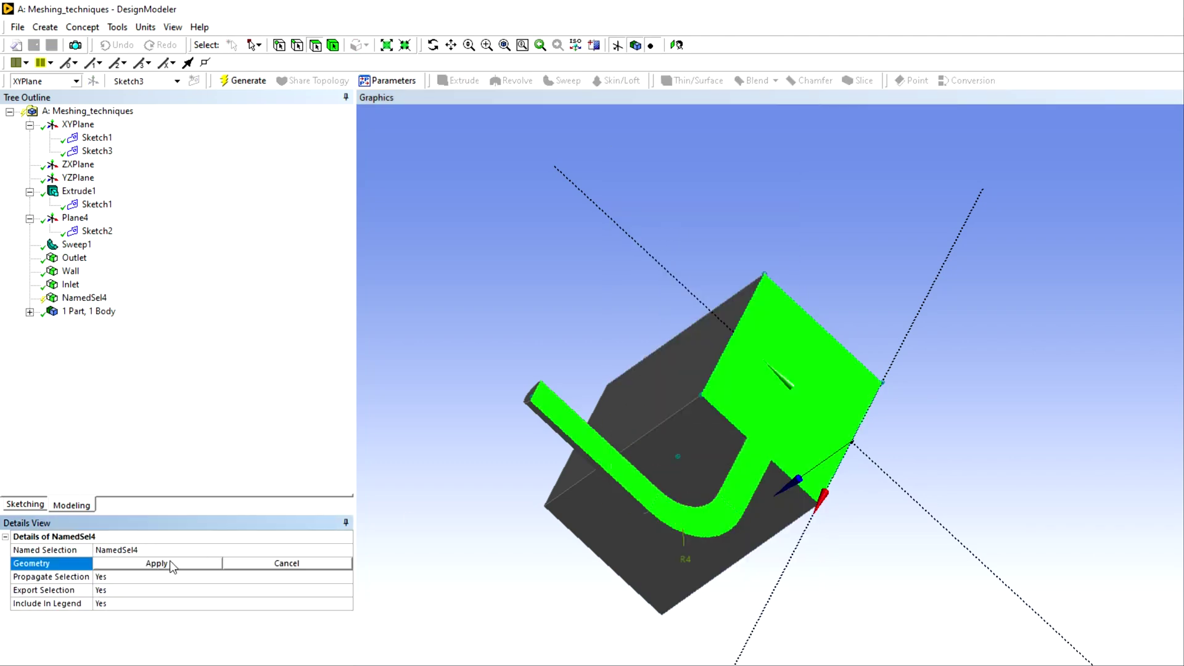
{"action": "left_click", "coordinate": [169, 560]}
{"action": "type", "text": "Symmetry"}
{"action": "key", "text": "Return"}
Check the faces assigned to Outlet, Wall, Inlet and Symmetry, and regenerate the geometry.
{"action": "left_click", "coordinate": [74, 258]}
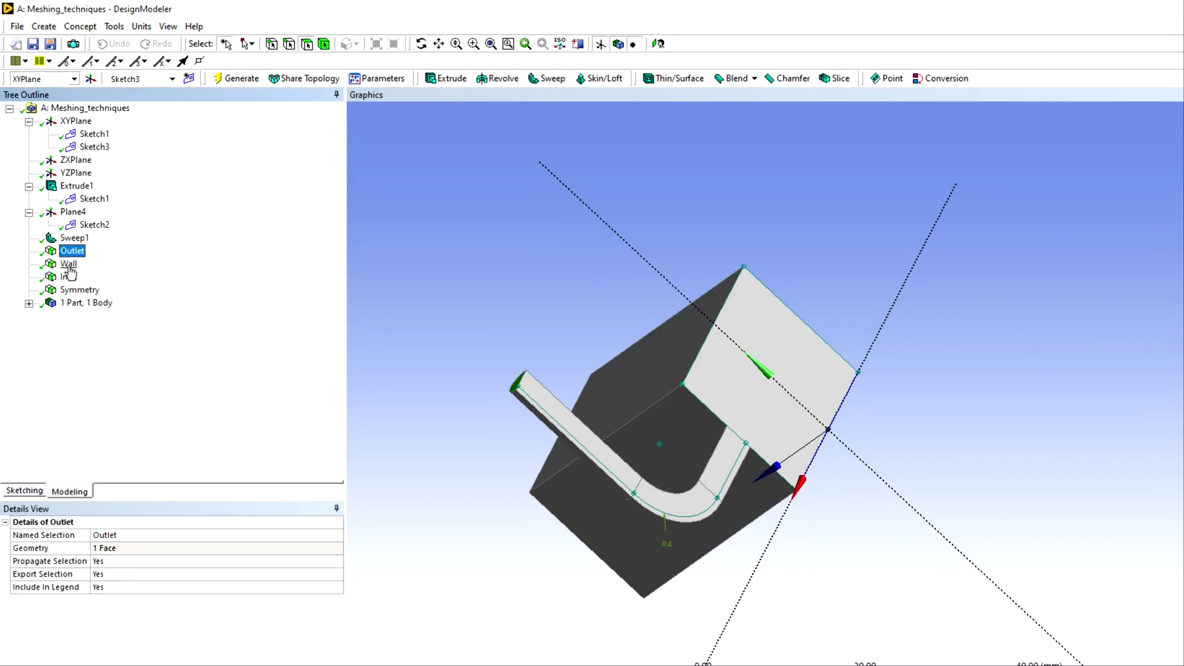
{"action": "middle_click_drag", "start_coordinate": [788, 429], "coordinate": [1102, 391]}
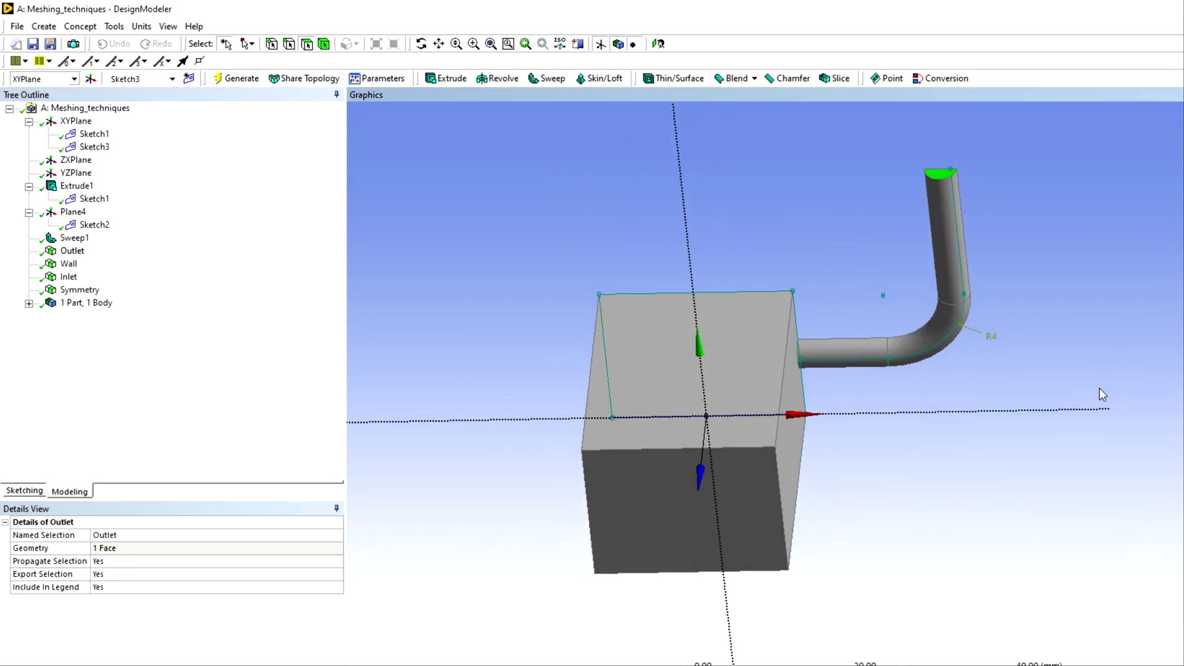
{"action": "left_click", "coordinate": [68, 264]}
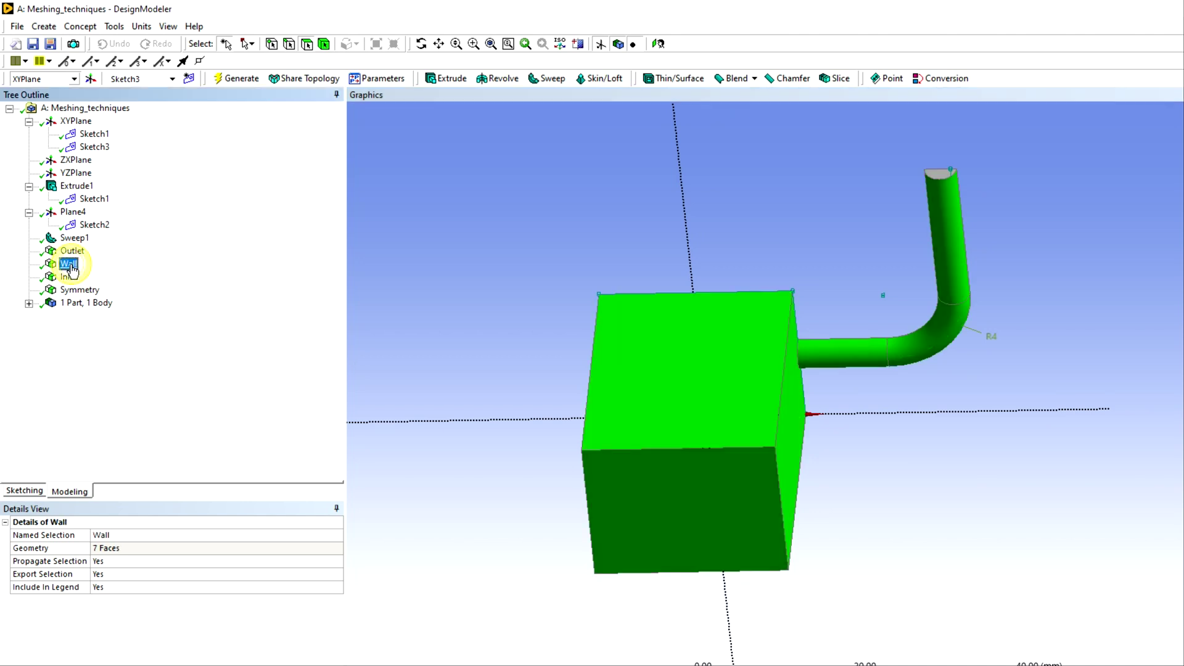
{"action": "left_click", "coordinate": [69, 276]}
{"action": "left_click", "coordinate": [73, 289]}
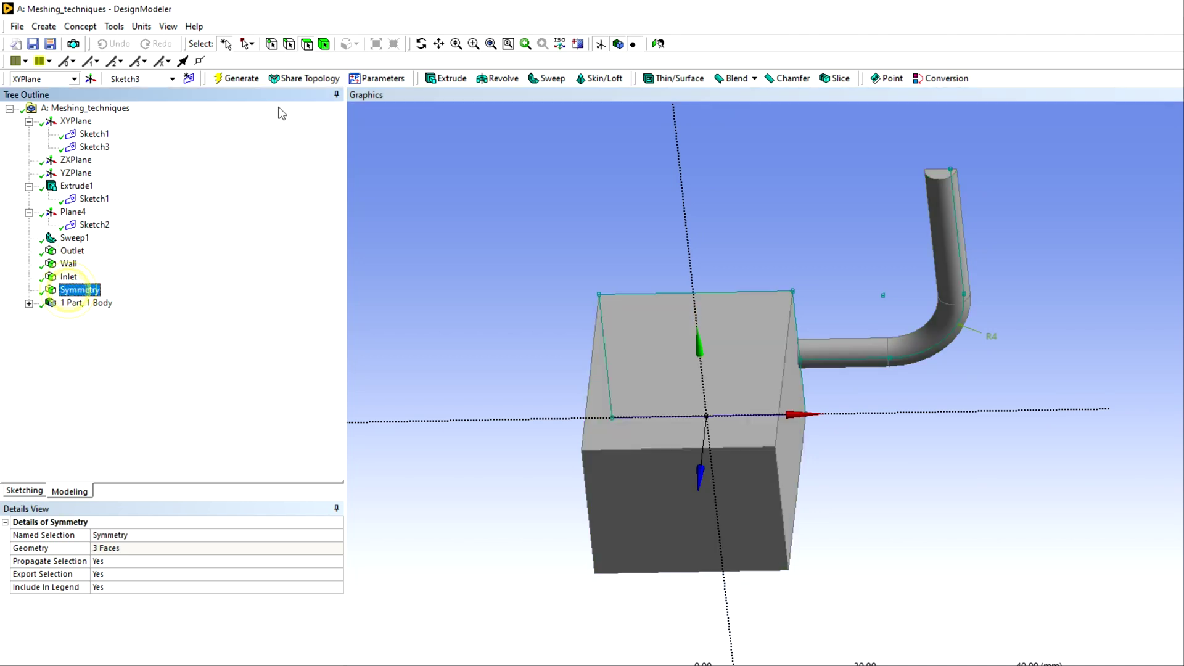
{"action": "left_click", "coordinate": [240, 74]}
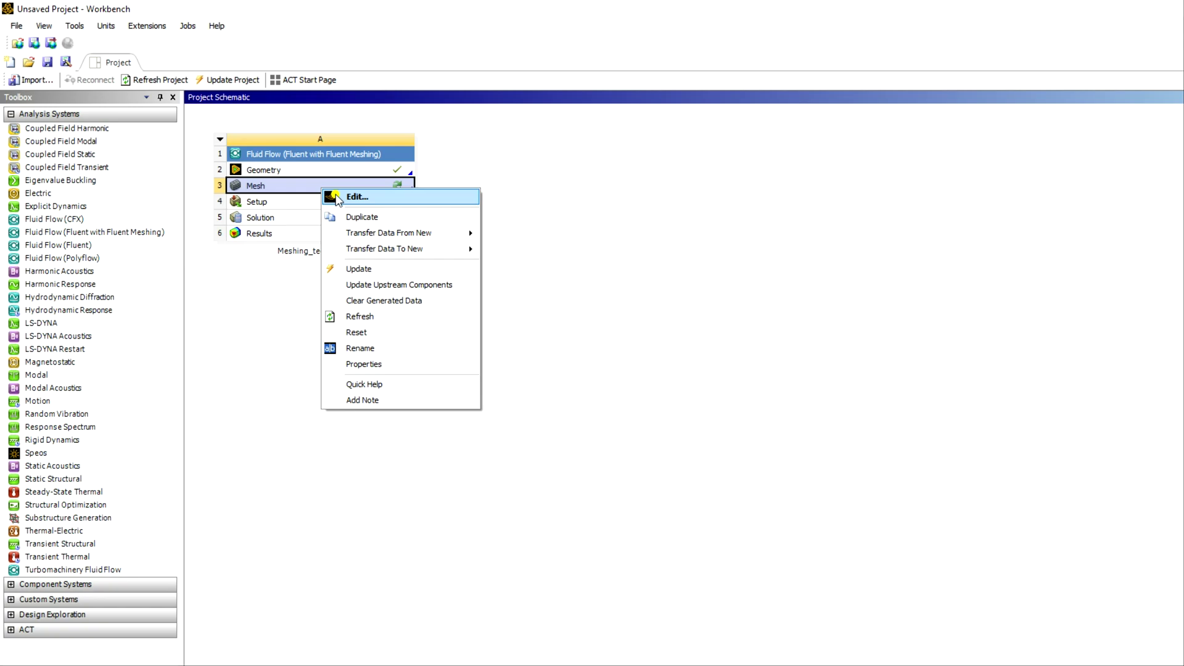
Open the project's mesh for editing and start Fluent with double precision, 4 meshing processes and 4 solver processes.
{"action": "left_click", "coordinate": [338, 198]}
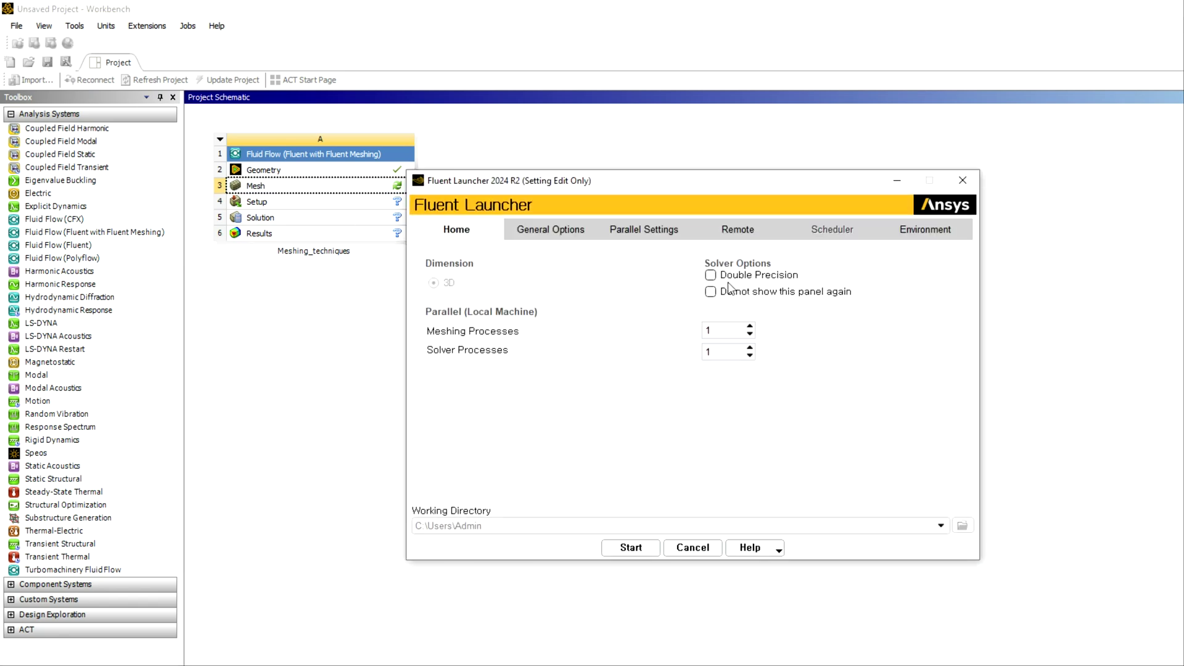
{"action": "left_click", "coordinate": [710, 275]}
{"action": "left_click_drag", "start_coordinate": [711, 330], "coordinate": [592, 330]}
{"action": "type", "text": "4"}
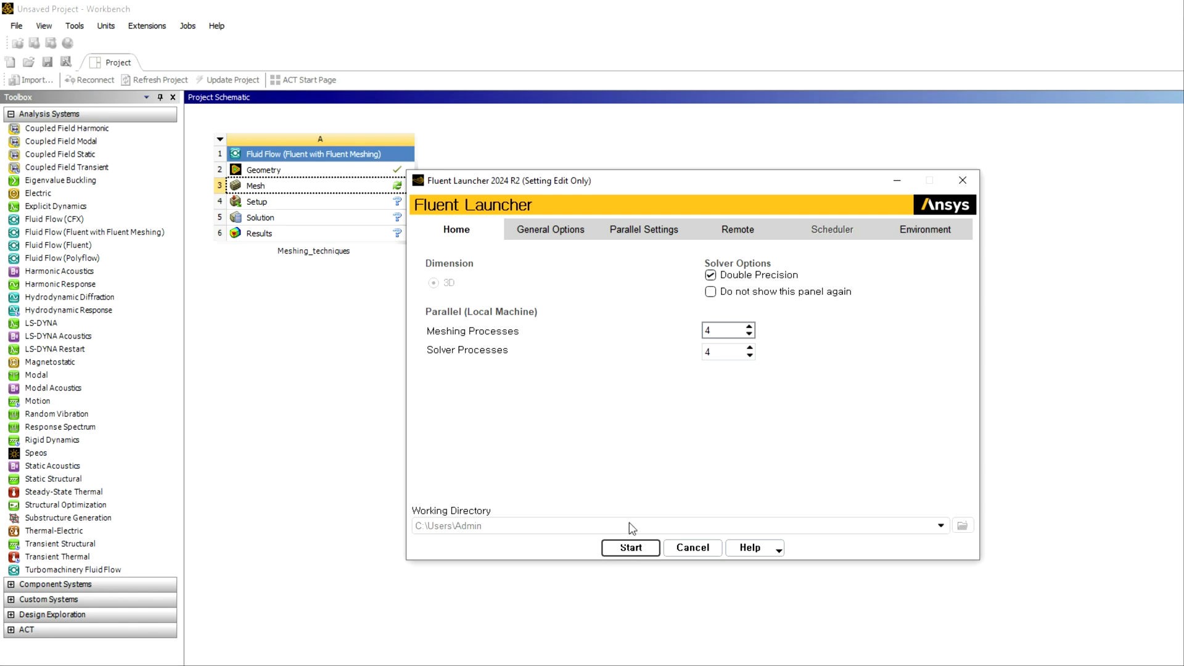
{"action": "left_click", "coordinate": [634, 547]}
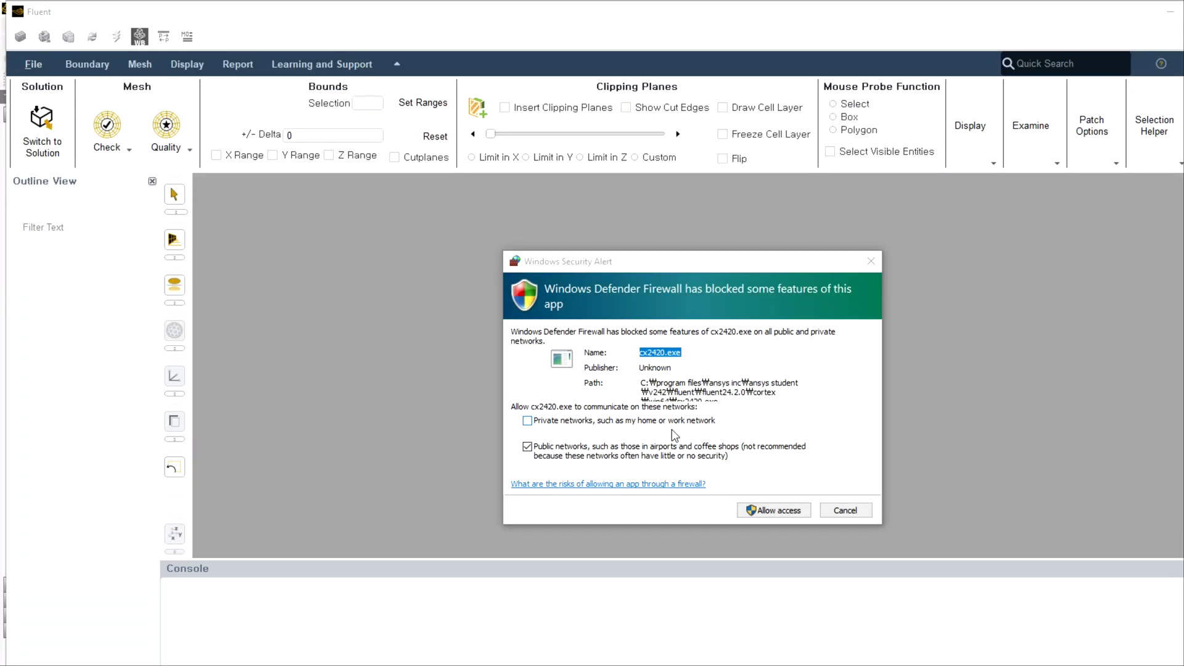
Allow the Fluent components, including cx2420.exe, the Hydra PMI proxy and fl2420.exe, through the Windows firewall.
{"action": "left_click", "coordinate": [755, 510]}
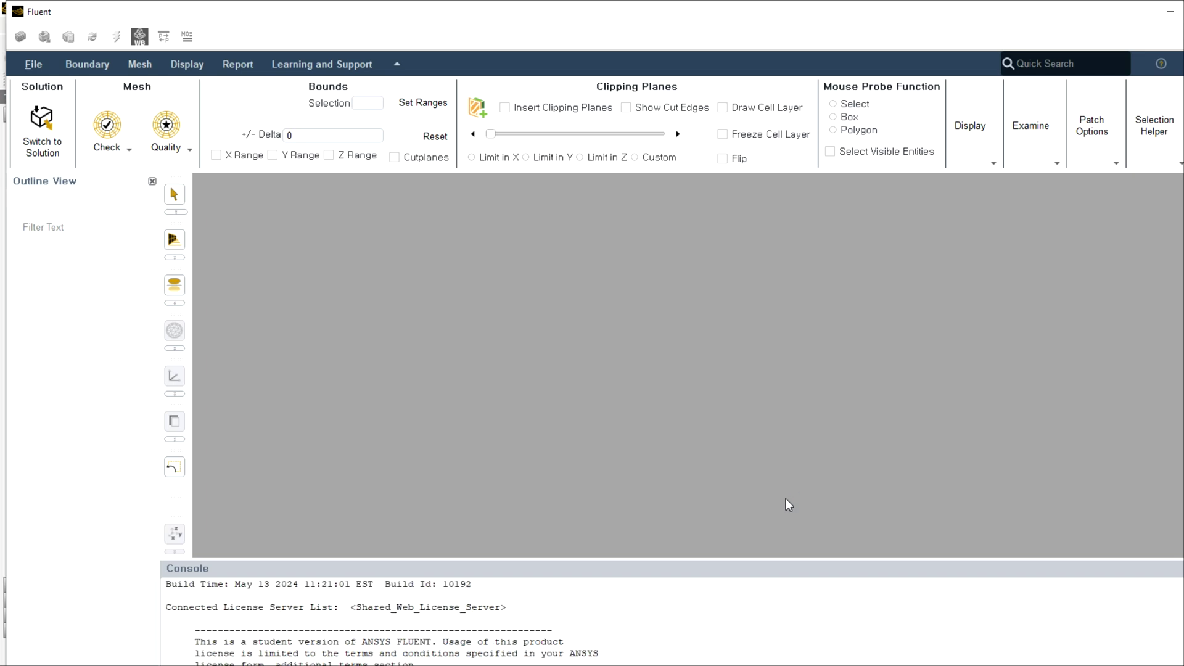
{"action": "left_click", "coordinate": [772, 511]}
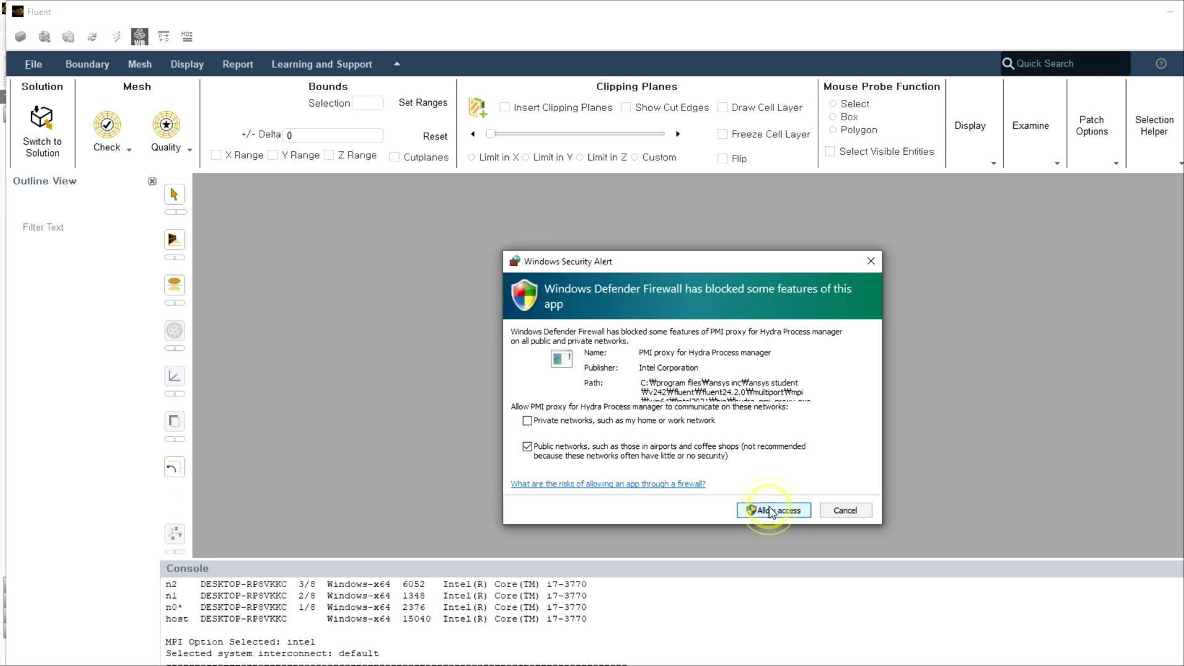
{"action": "left_click", "coordinate": [763, 511]}
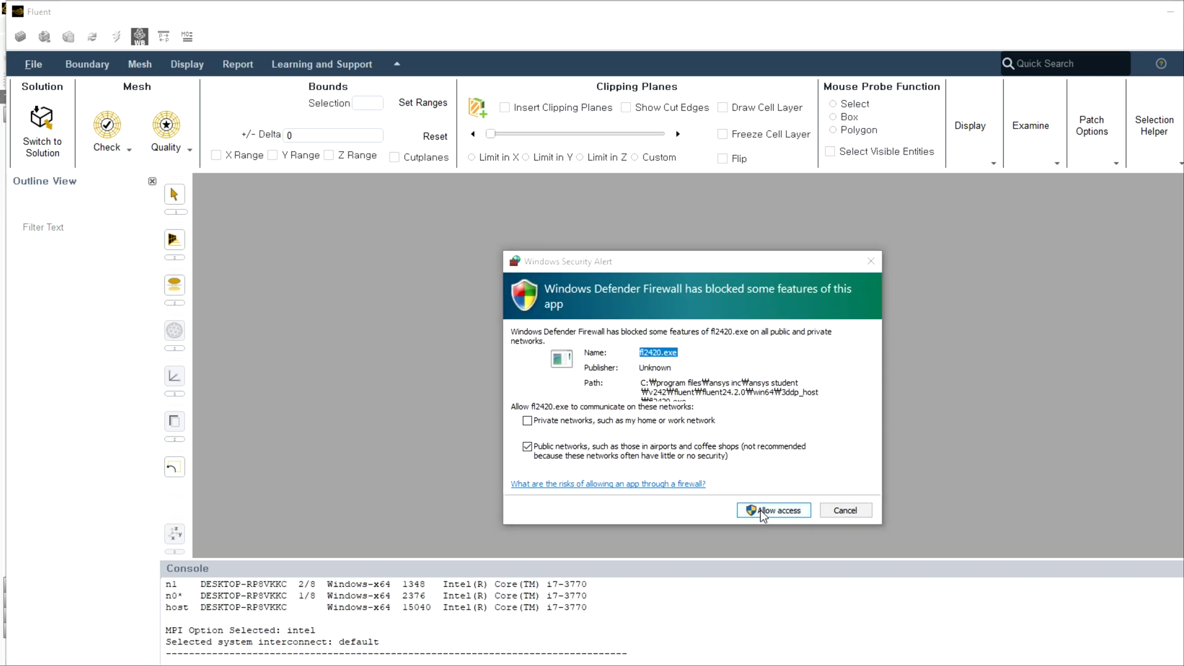
{"action": "left_click", "coordinate": [760, 510]}
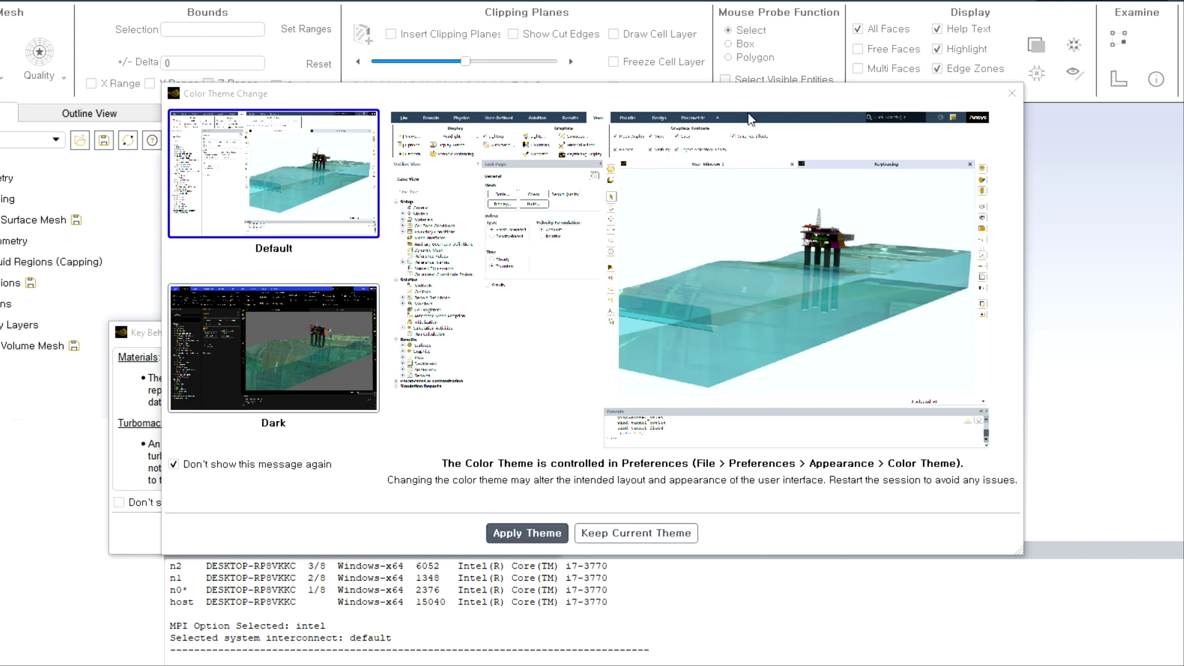
Apply the Default color theme, skim the Key Behavioral Changes notice and dismiss it.
{"action": "left_click", "coordinate": [541, 534]}
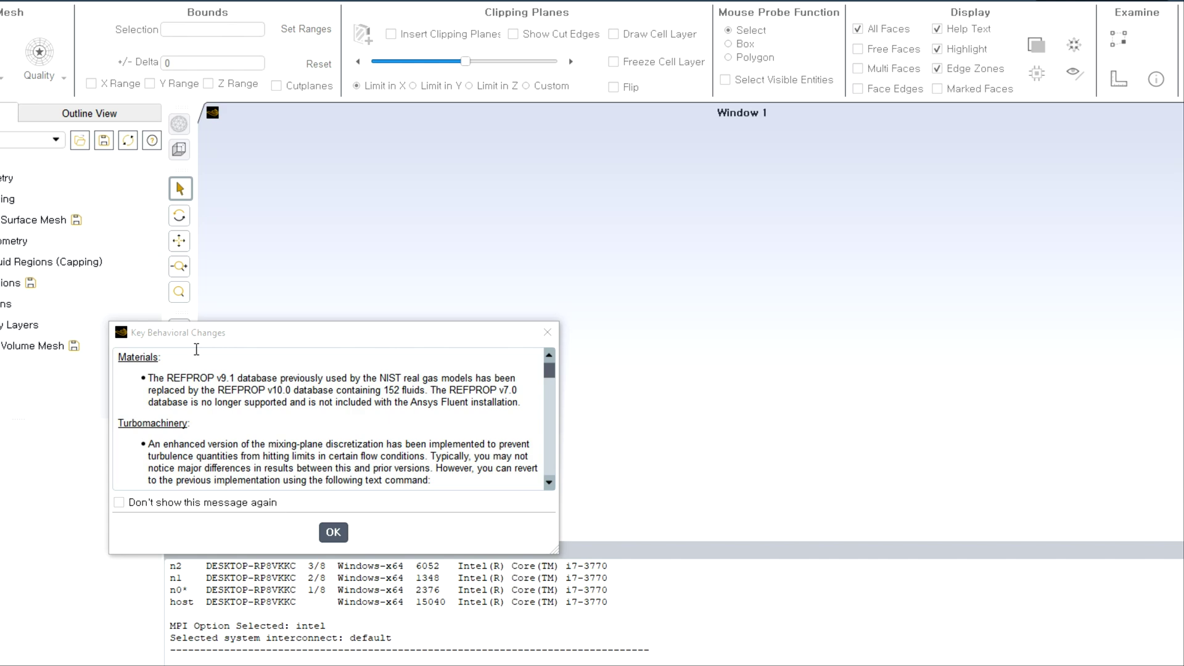
{"action": "scroll", "coordinate": [345, 479], "scroll_direction": "down", "scroll_amount": 15}
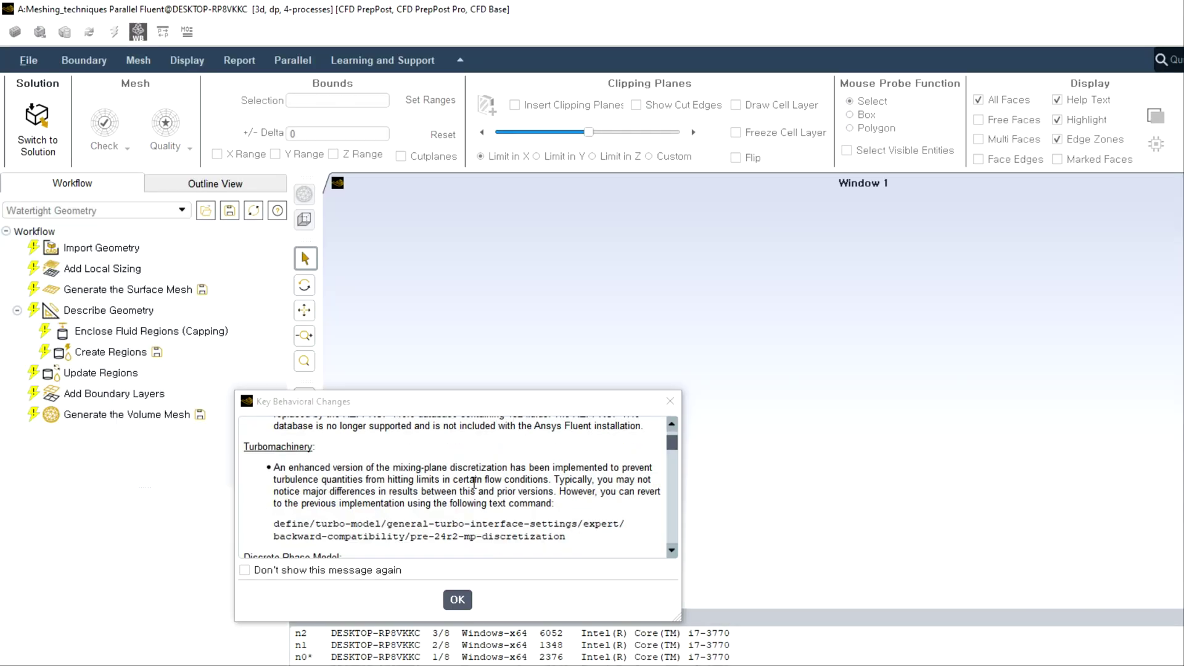
{"action": "scroll", "coordinate": [468, 546], "scroll_direction": "down", "scroll_amount": 5}
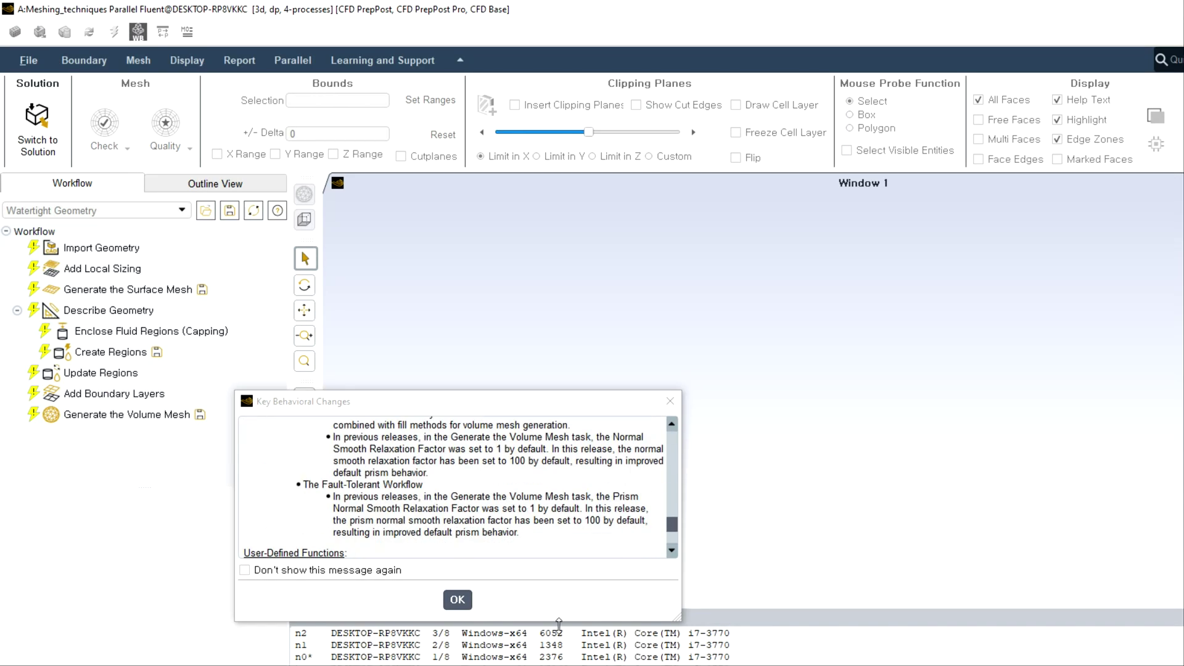
{"action": "left_click", "coordinate": [456, 599]}
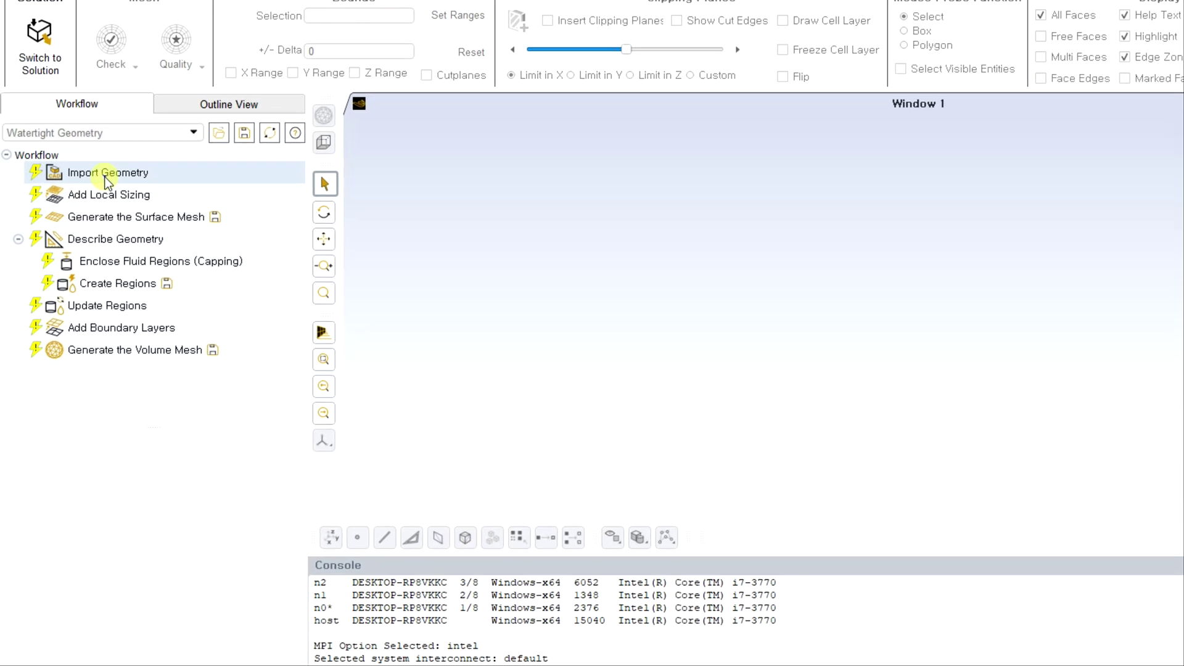
Import the CAD geometry as a single file without body labels, allowing fl_mpi2420.exe through the firewall.
{"action": "left_click", "coordinate": [102, 248]}
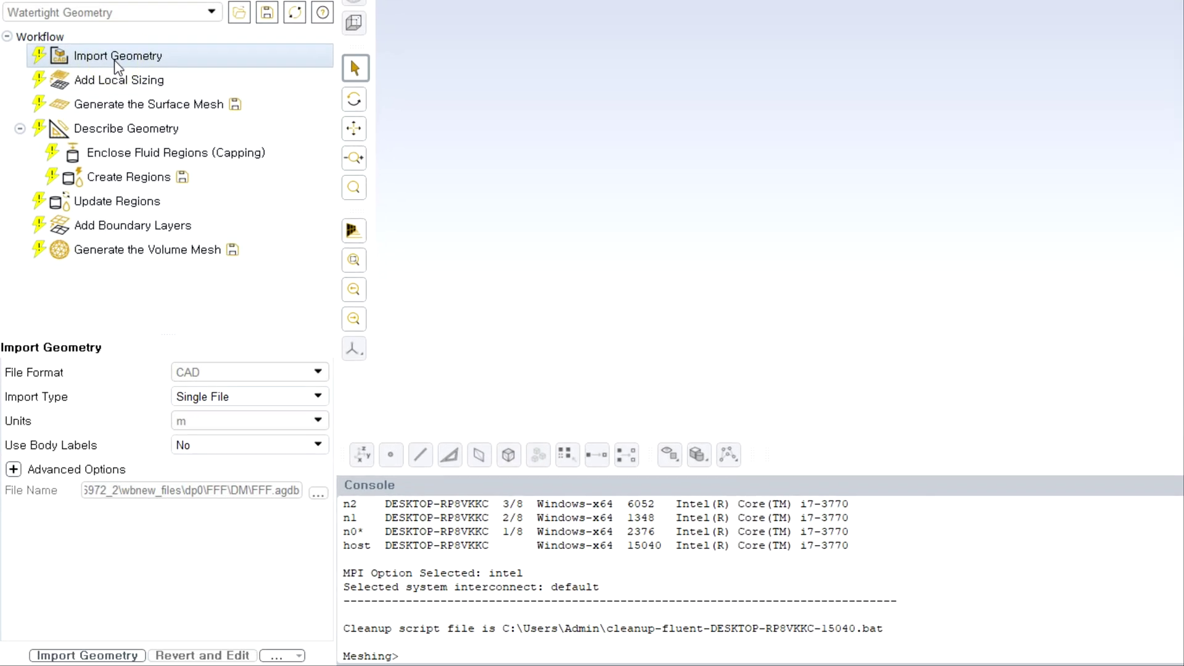
{"action": "left_click", "coordinate": [221, 397]}
{"action": "left_click", "coordinate": [220, 398]}
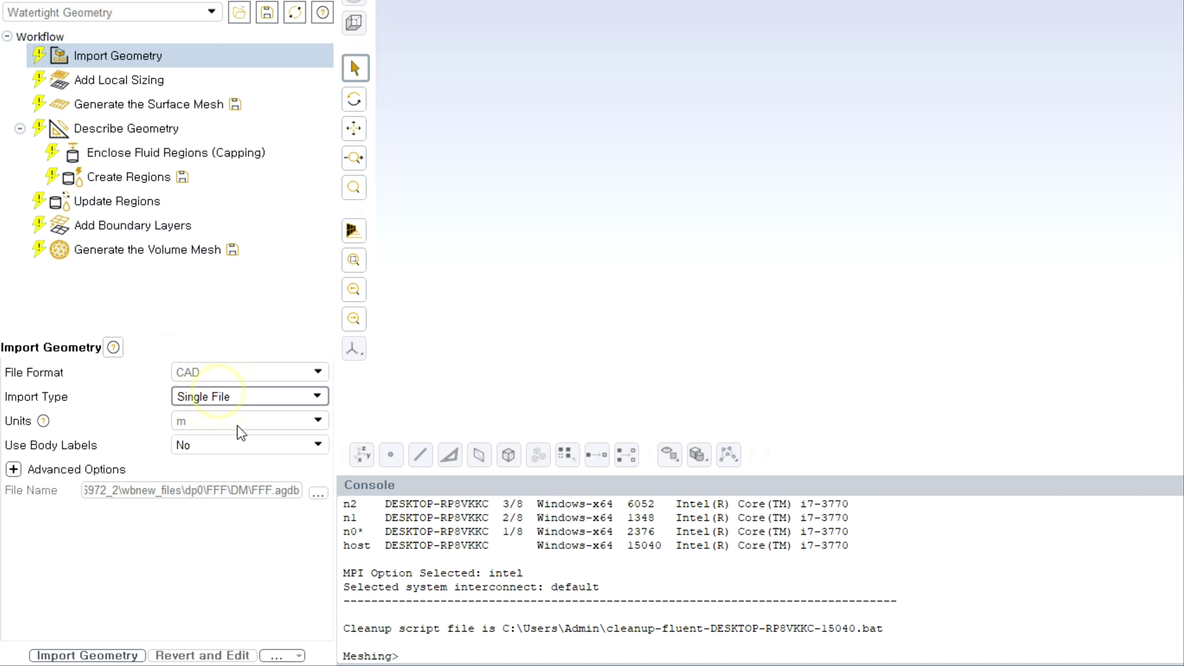
{"action": "left_click", "coordinate": [241, 456]}
{"action": "left_click", "coordinate": [242, 456]}
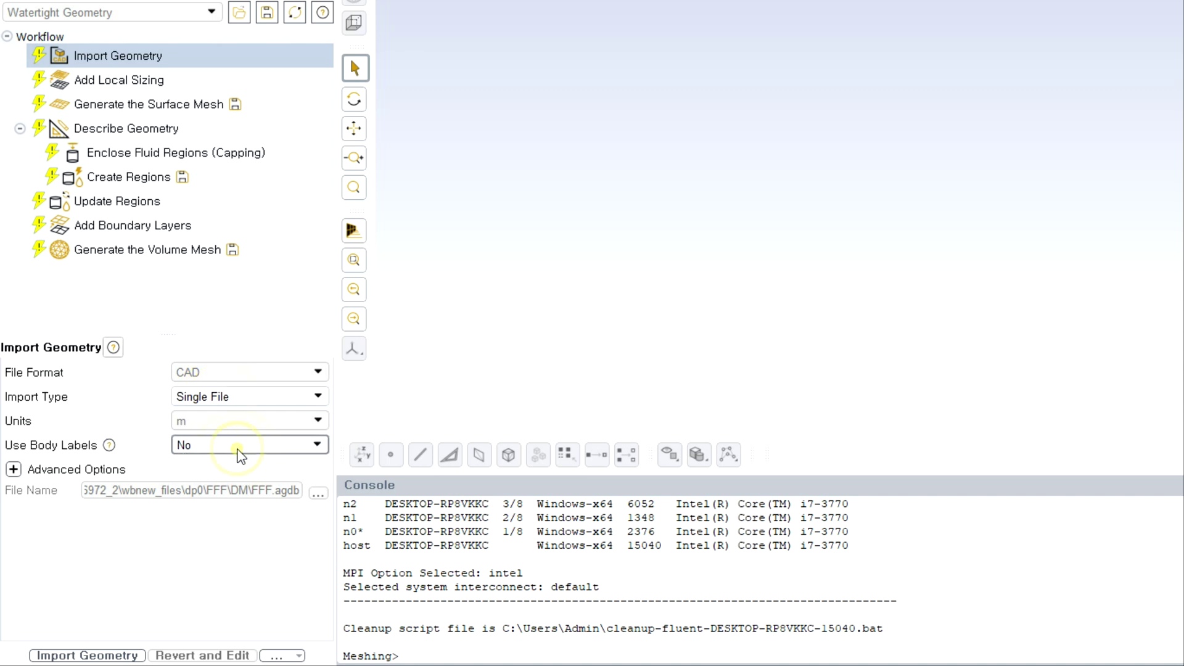
{"action": "left_click", "coordinate": [72, 652]}
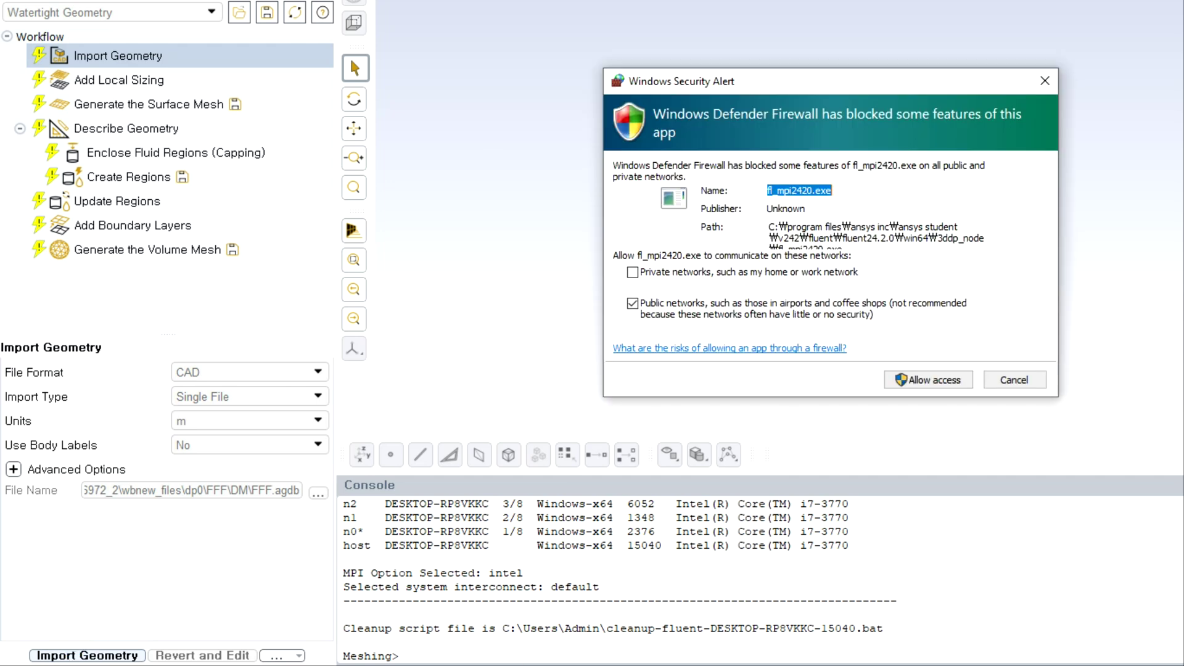
{"action": "left_click", "coordinate": [931, 381]}
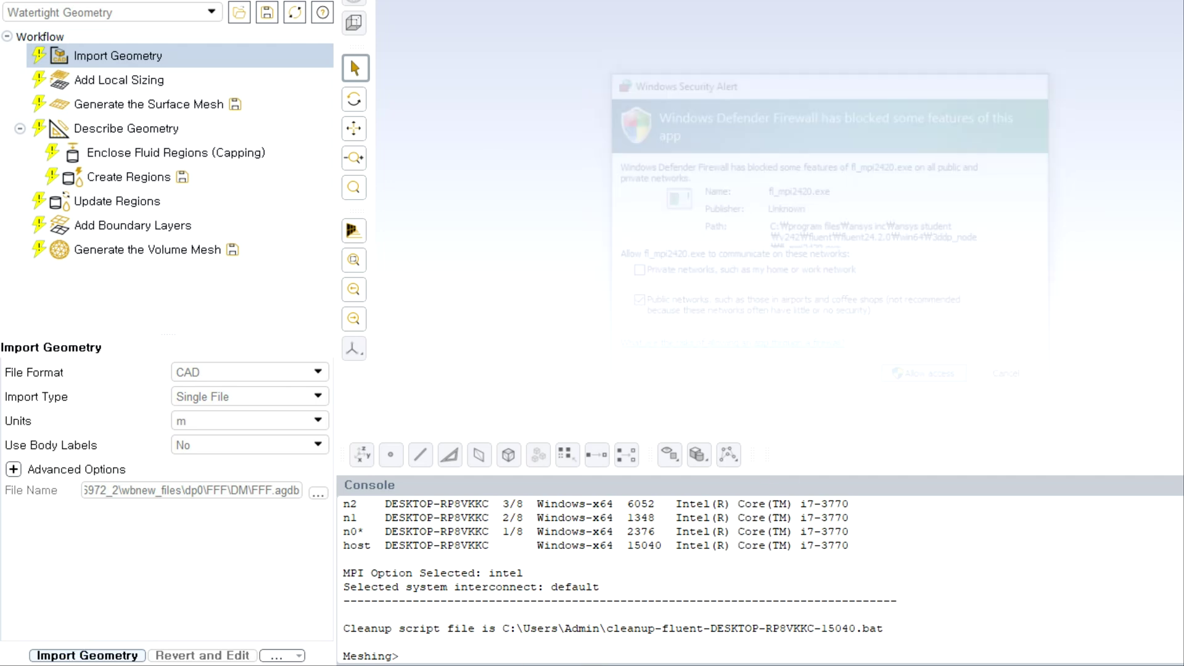
{"action": "left_click", "coordinate": [932, 381]}
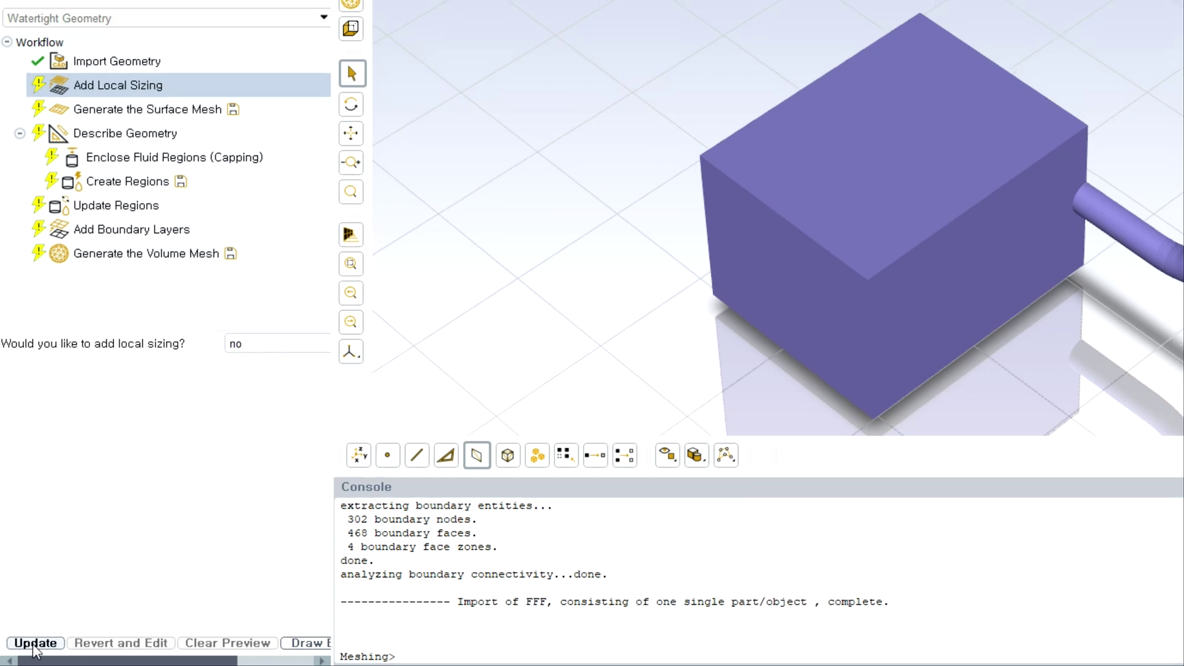
Complete the local sizing task with no sizing added, and generate the surface mesh with a maximum size of 0.0005 m.
{"action": "left_click", "coordinate": [35, 643]}
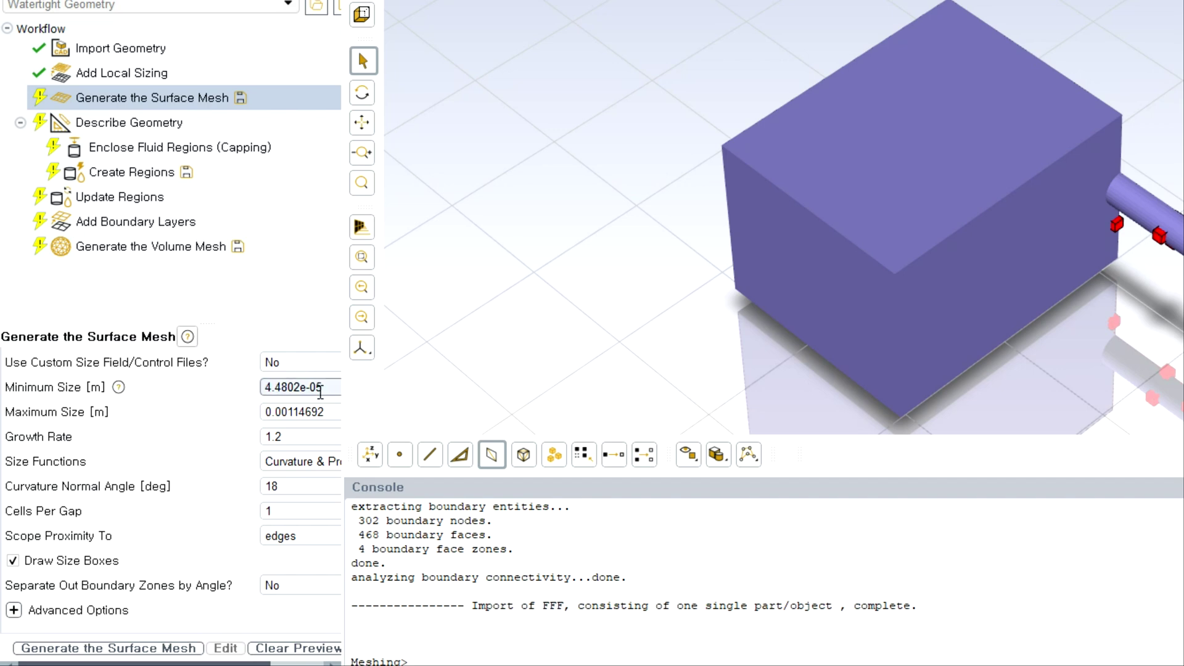
{"action": "left_click_drag", "start_coordinate": [344, 294], "coordinate": [596, 294]}
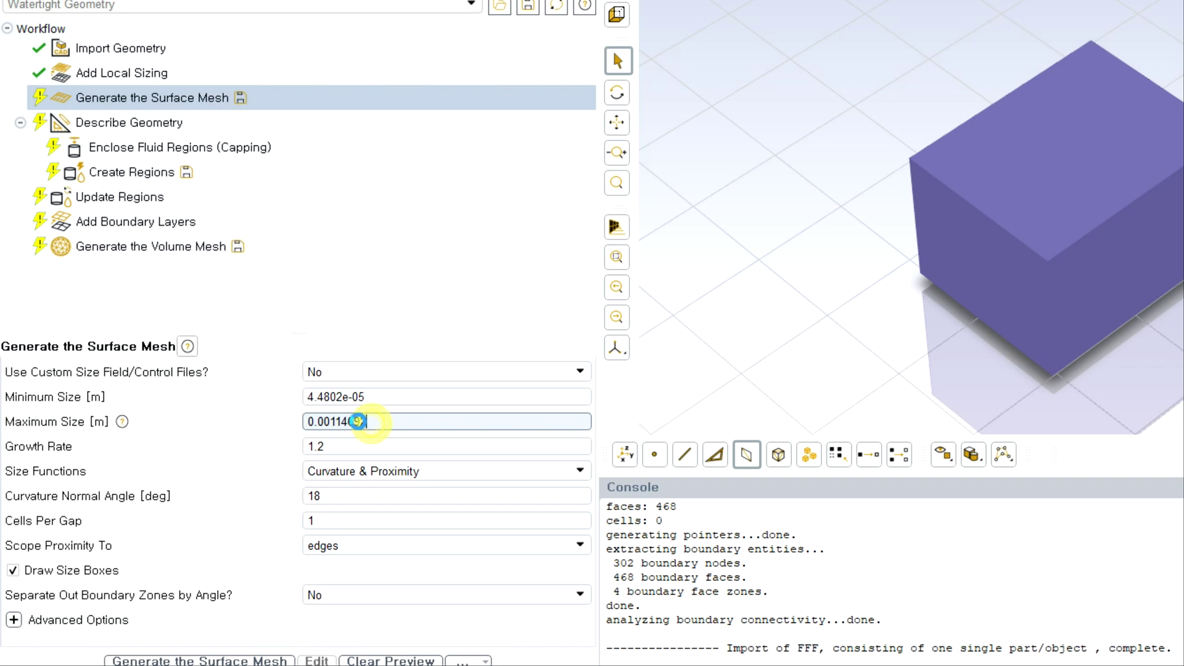
{"action": "left_click_drag", "start_coordinate": [368, 422], "coordinate": [337, 422]}
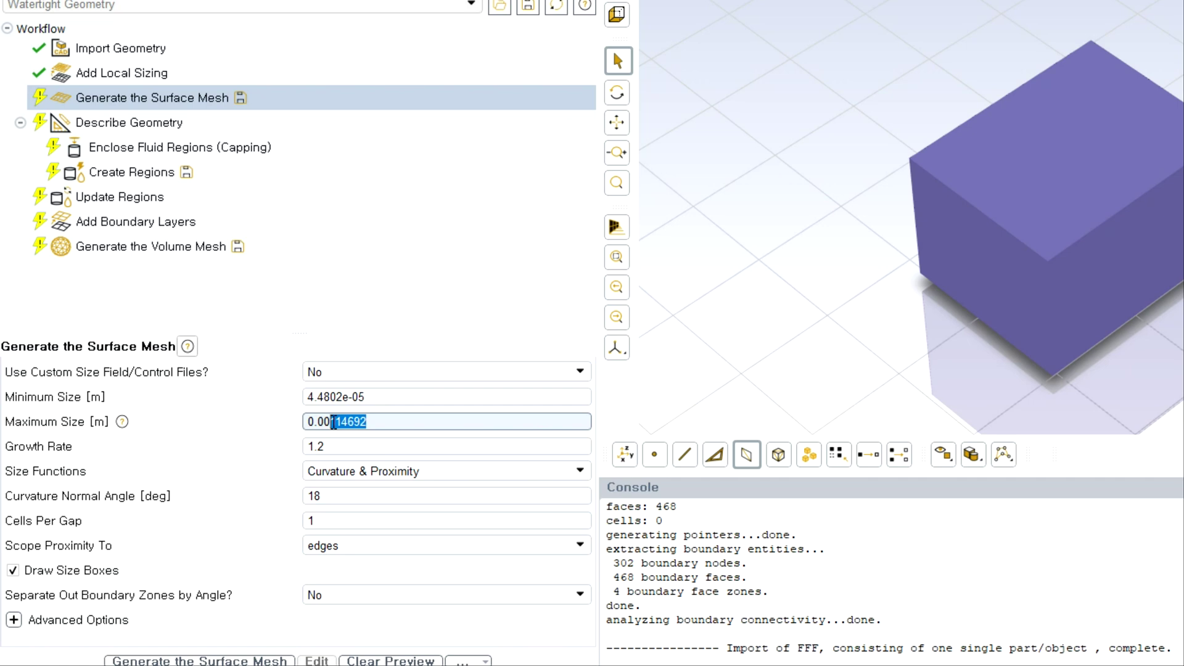
{"action": "type", "text": "05"}
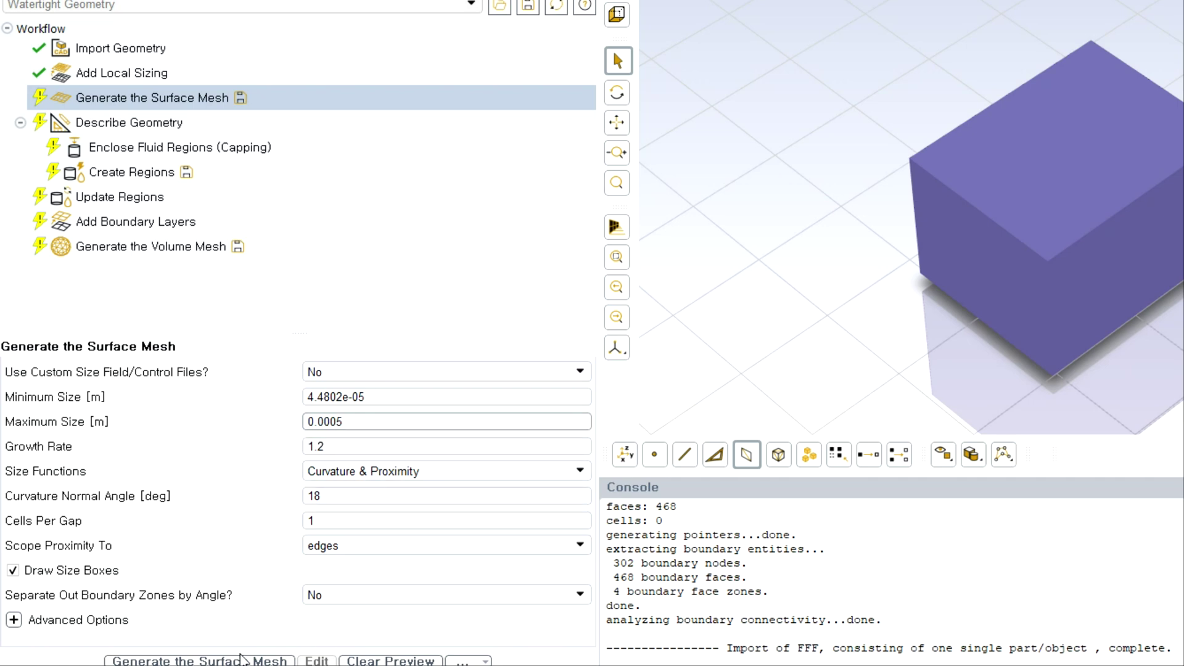
{"action": "left_click", "coordinate": [199, 660]}
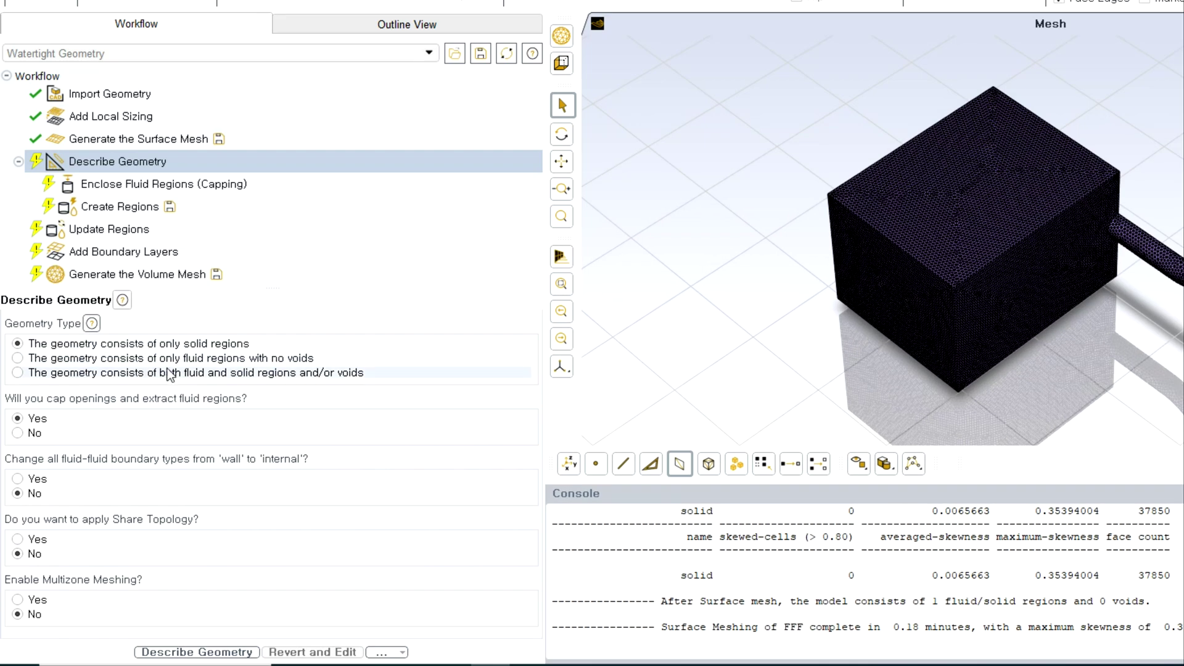
Describe the geometry as only fluid regions with no voids, and update the boundaries as velocity-inlet, pressure-outlet, symmetry and wall.
{"action": "left_click", "coordinate": [37, 359]}
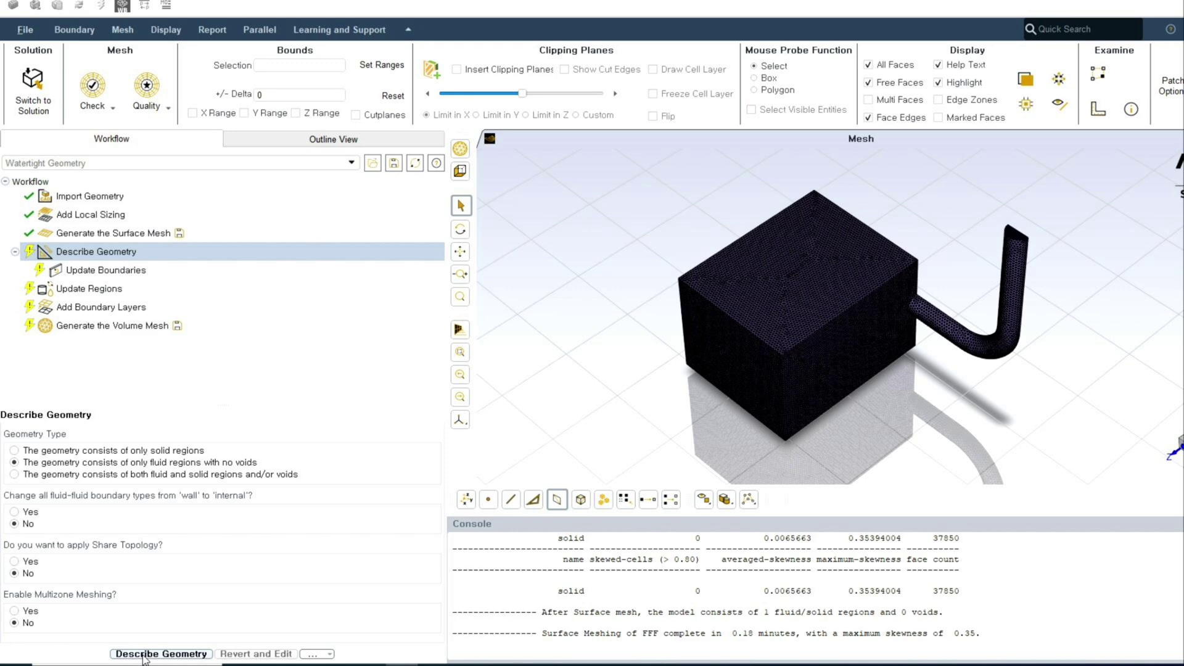
{"action": "left_click", "coordinate": [143, 655]}
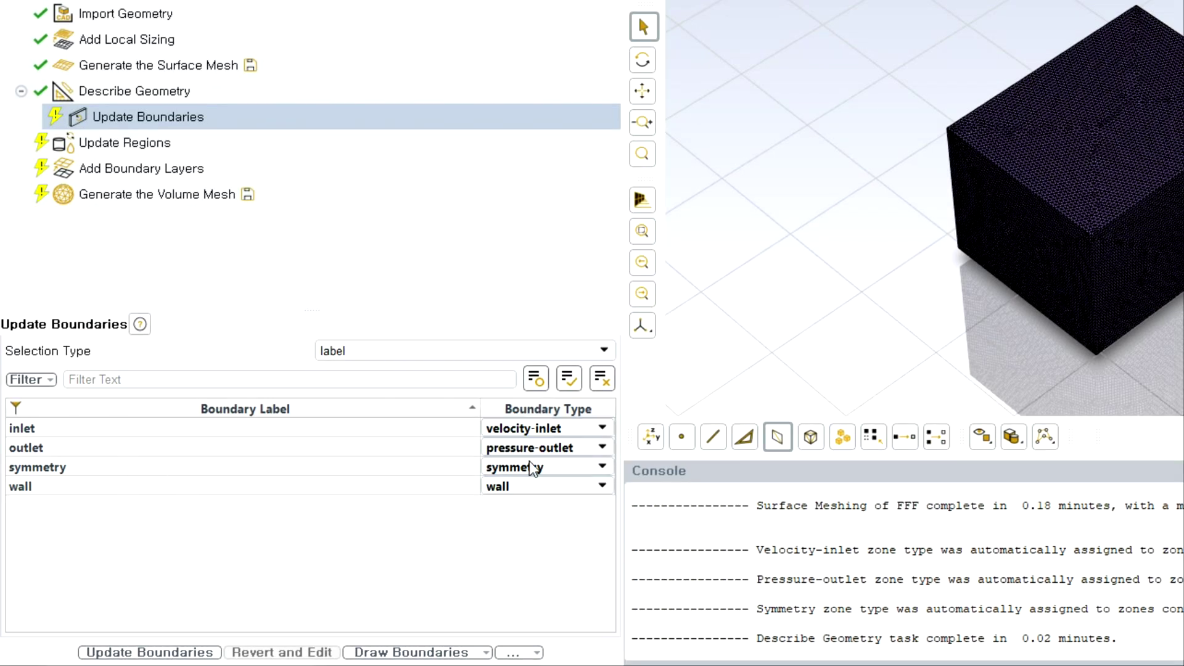
{"action": "left_click_drag", "start_coordinate": [479, 407], "coordinate": [154, 408]}
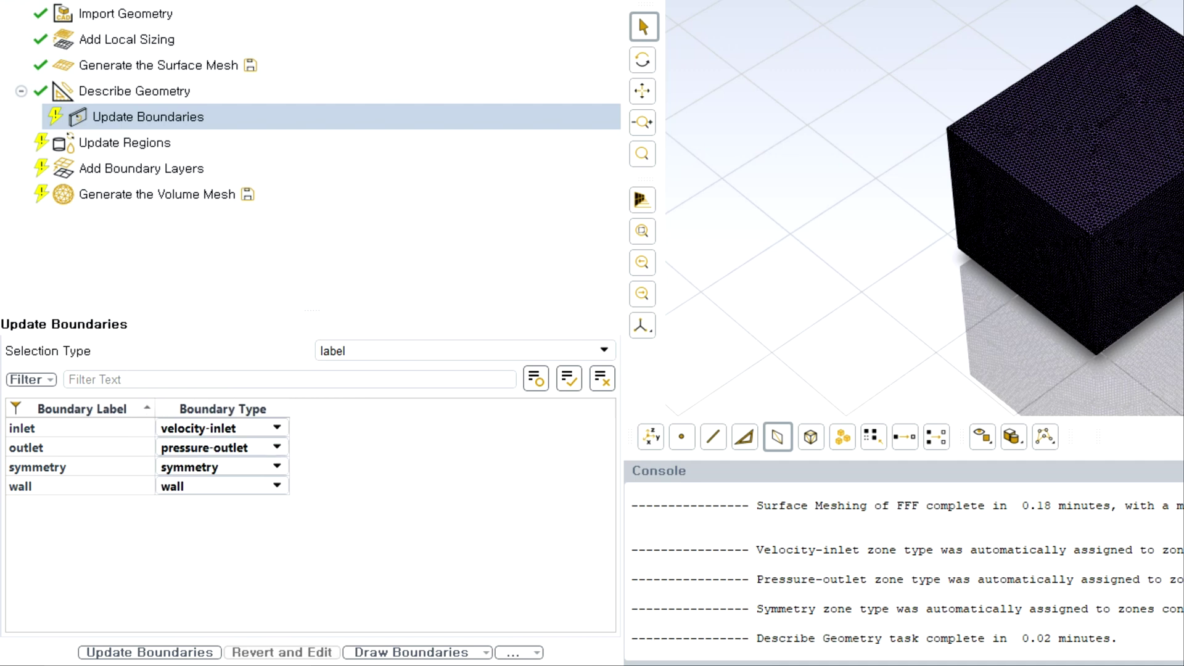
{"action": "left_click", "coordinate": [168, 653]}
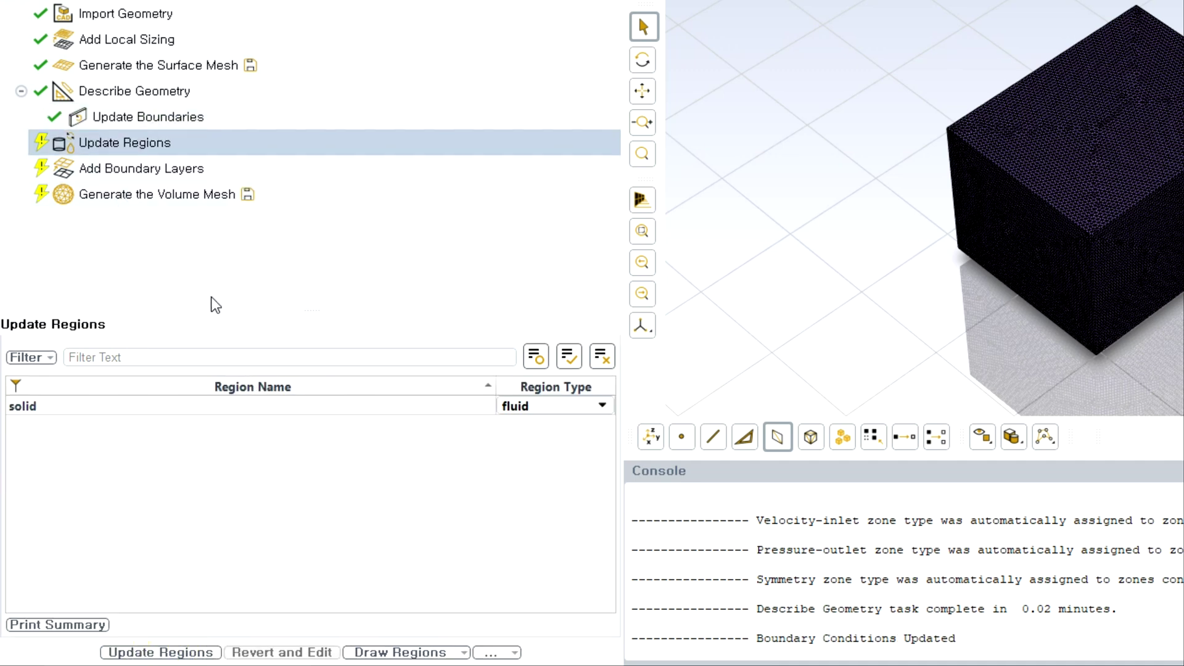
Complete the region update with the solid region's type set to fluid.
{"action": "left_click", "coordinate": [502, 402]}
{"action": "left_click", "coordinate": [553, 405]}
{"action": "left_click", "coordinate": [554, 405]}
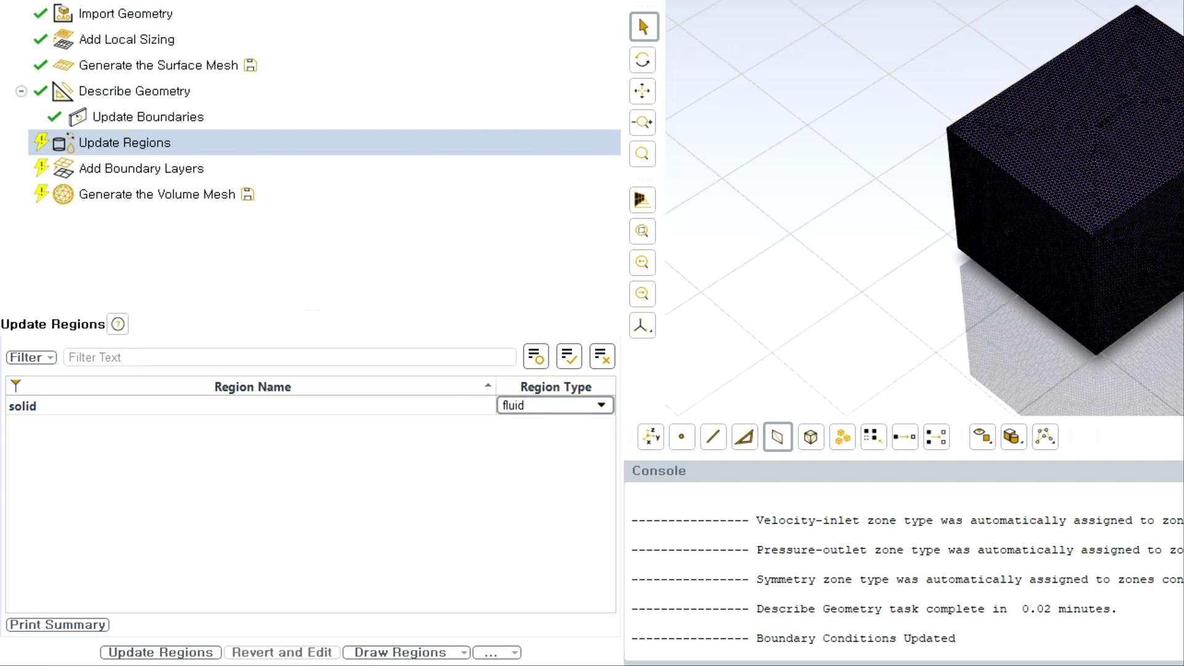
{"action": "left_click", "coordinate": [165, 658]}
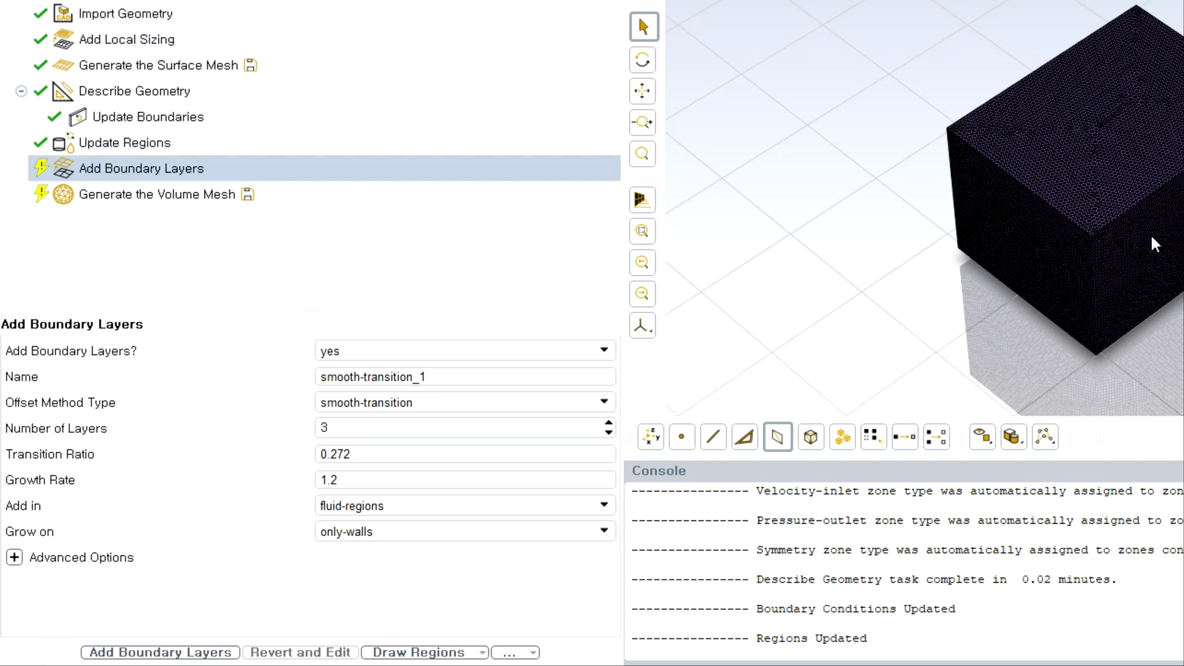
Add smooth-transition boundary layers on the walls with 5 layers and a growth rate of 1.5.
{"action": "left_click", "coordinate": [341, 427]}
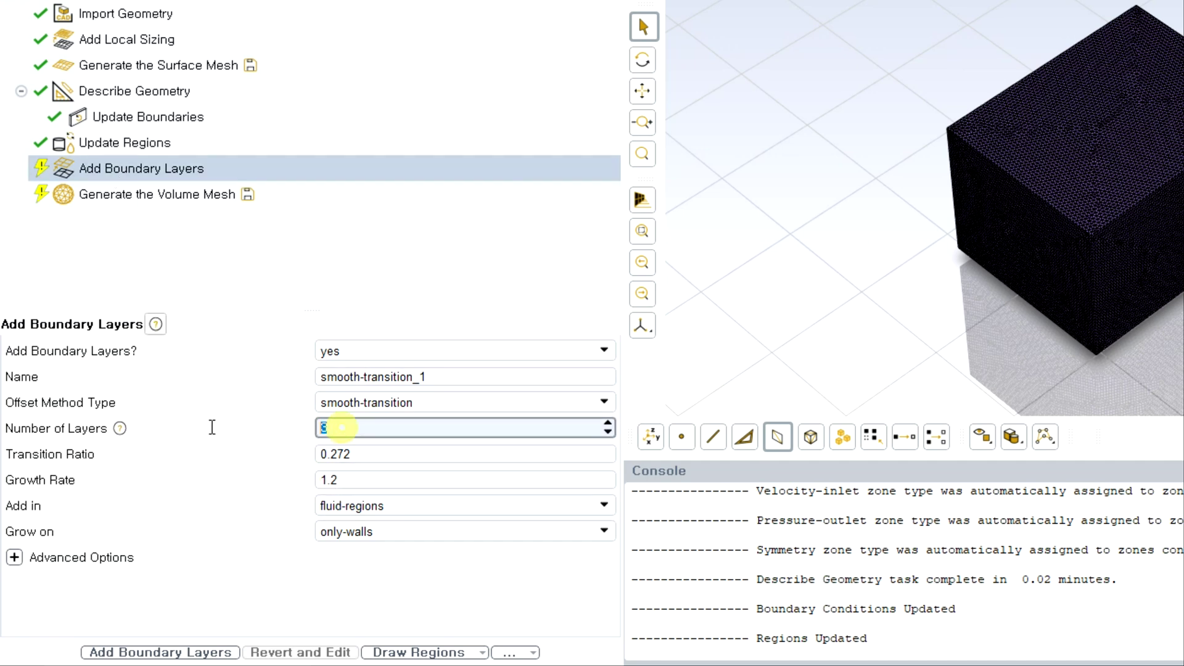
{"action": "type", "text": "5"}
{"action": "key", "text": "Tab"}
{"action": "left_click", "coordinate": [341, 479]}
{"action": "left_click_drag", "start_coordinate": [342, 479], "coordinate": [83, 472]}
{"action": "type", "text": "1."}
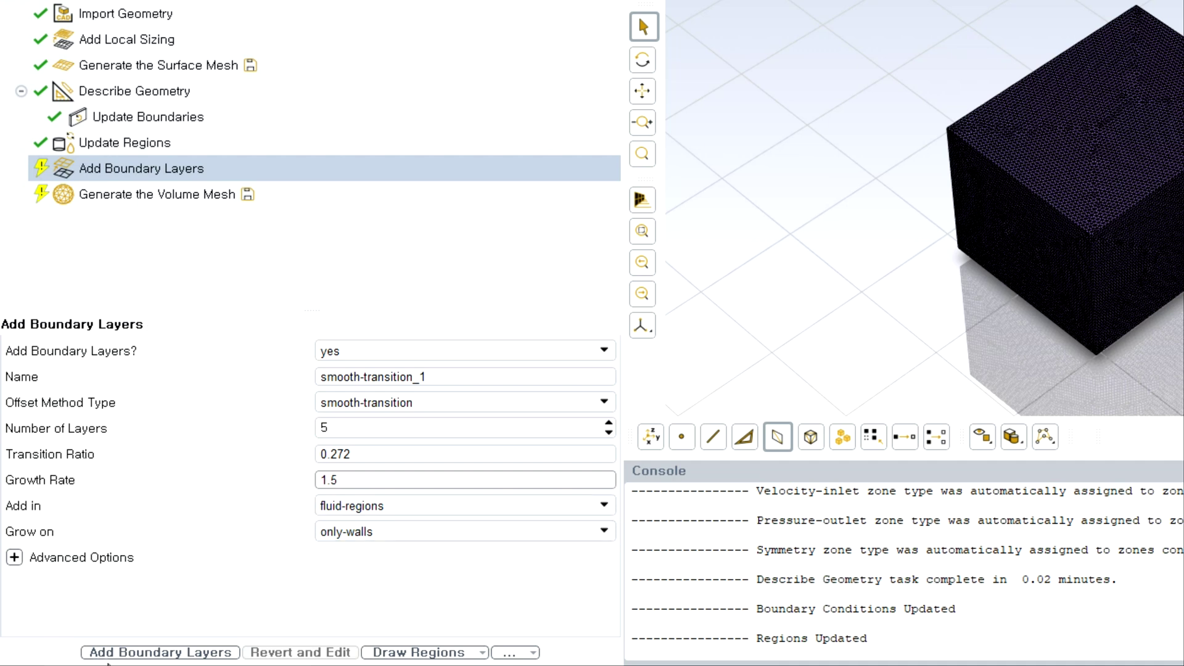
{"action": "left_click", "coordinate": [170, 653]}
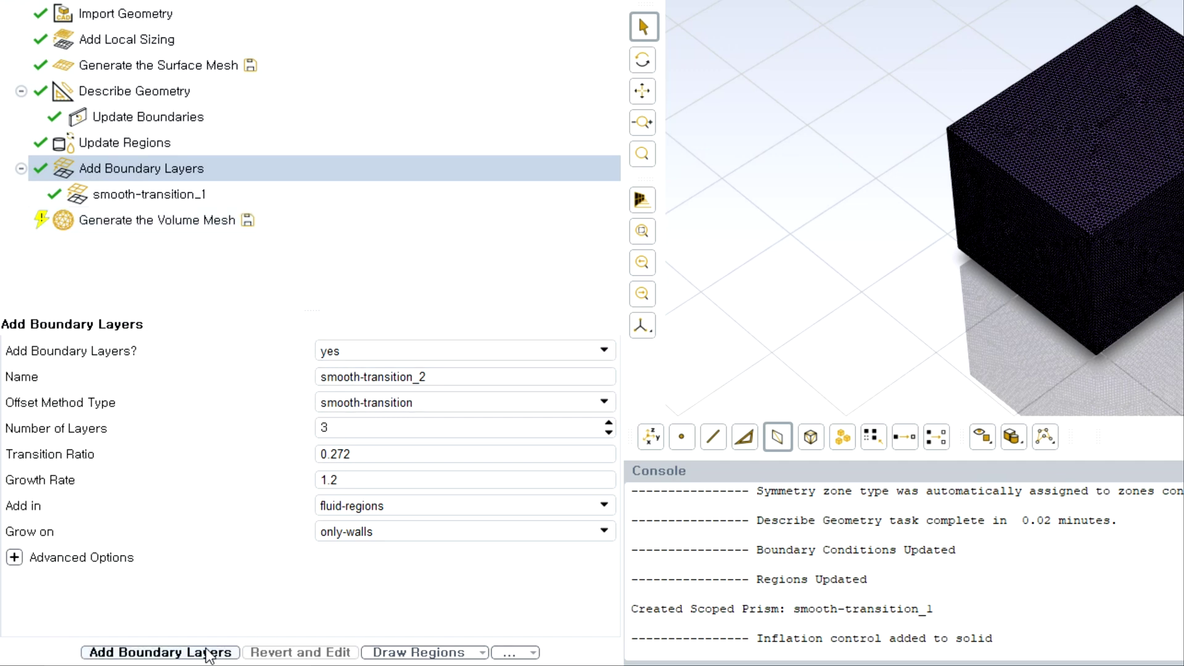
Generate the volume mesh filled with polyhedra, using a growth rate of 1.2 and a maximum cell length of 0.00065662 m.
{"action": "left_click", "coordinate": [120, 220]}
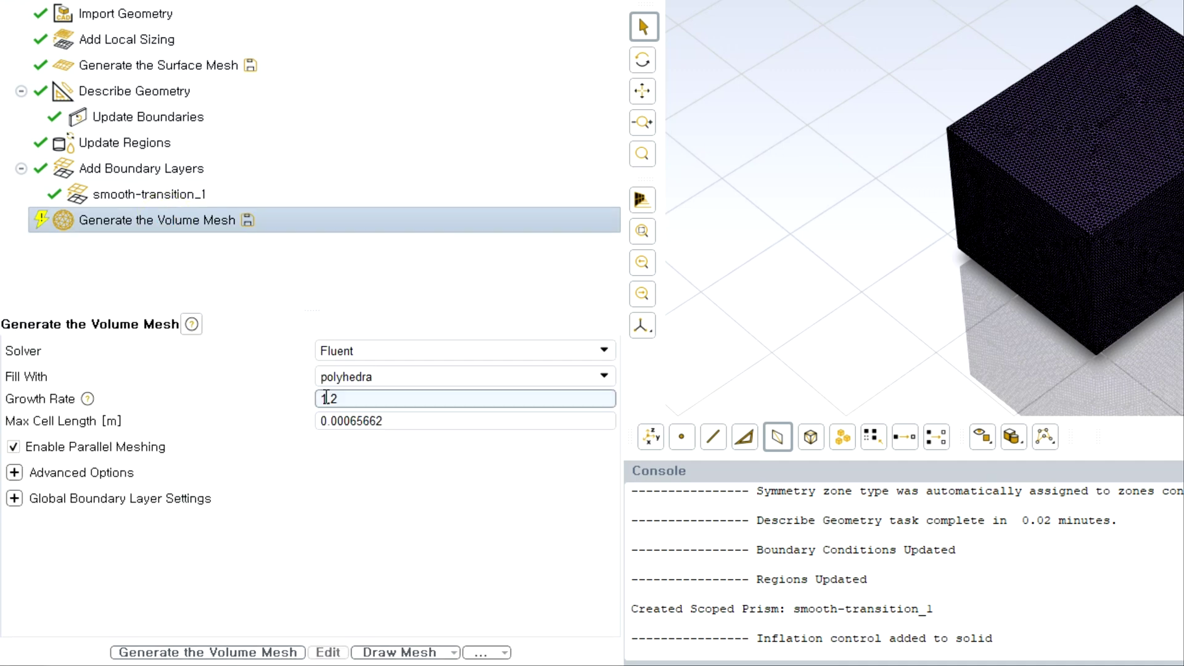
{"action": "left_click", "coordinate": [350, 378]}
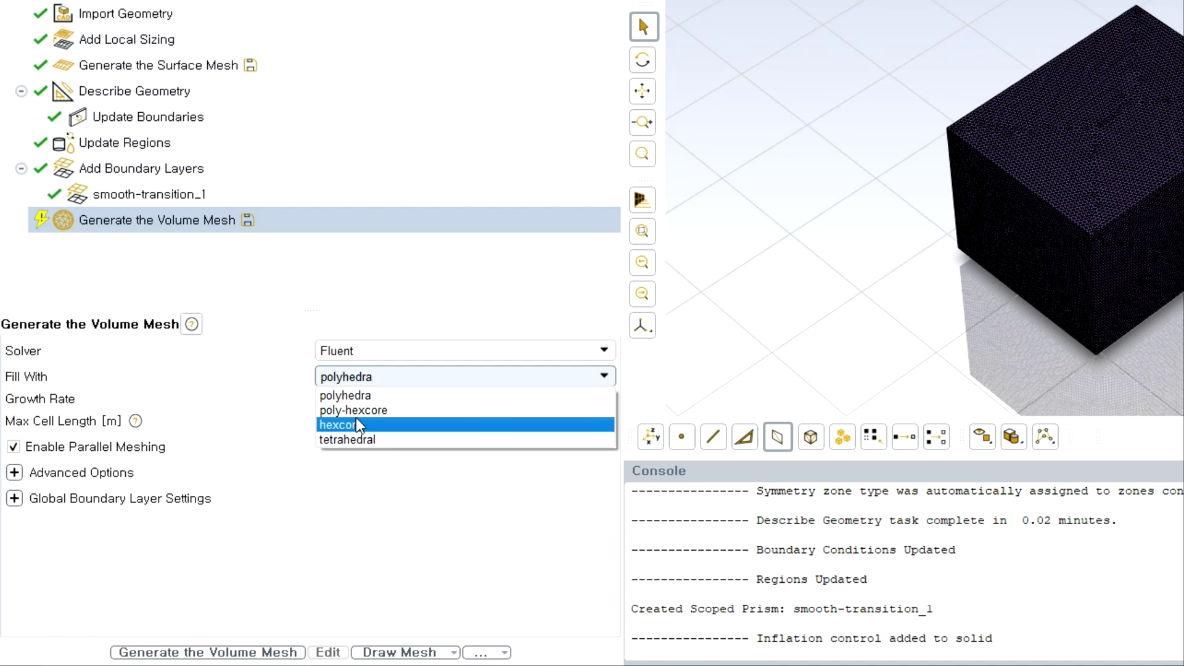
{"action": "left_click", "coordinate": [364, 395]}
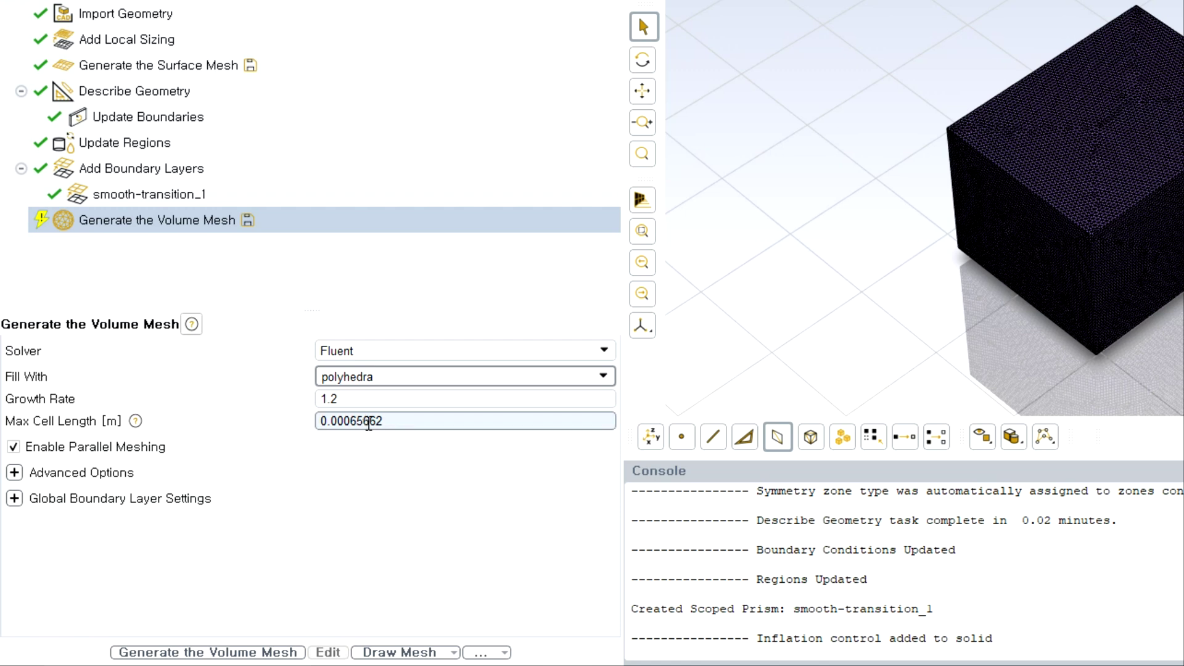
{"action": "left_click", "coordinate": [198, 653]}
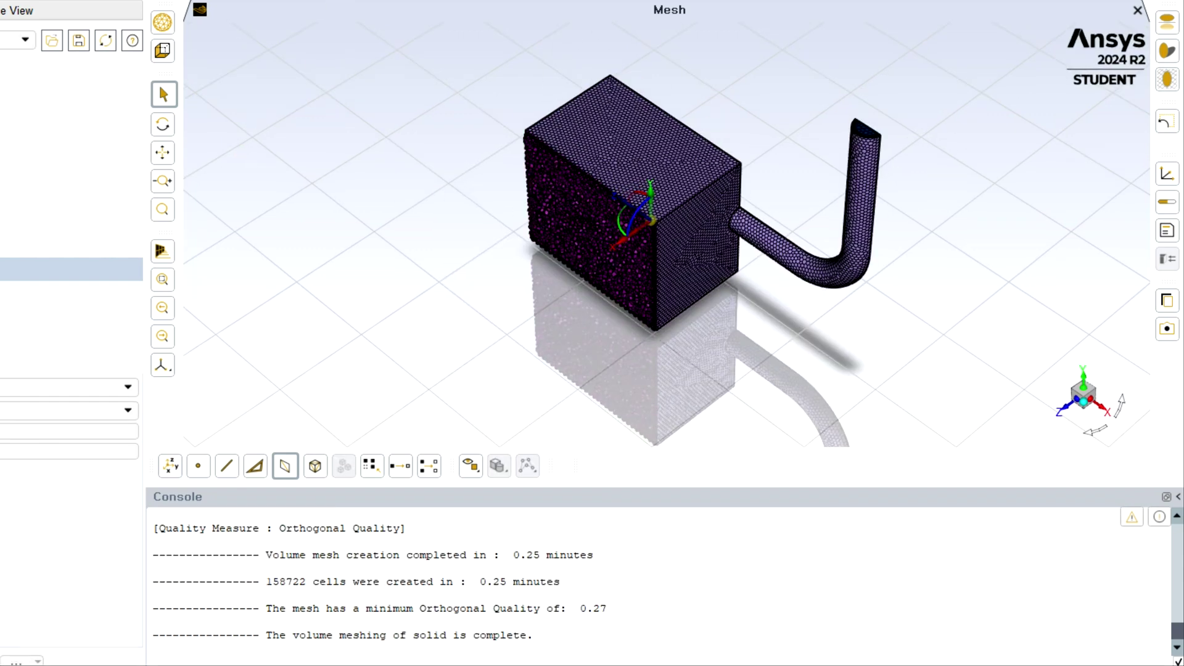
Examine the polyhedral cells and wall boundary layers on the box's cut section, and check the cell count and orthogonal quality in the console.
{"action": "scroll", "coordinate": [673, 187], "scroll_direction": "up", "scroll_amount": 5}
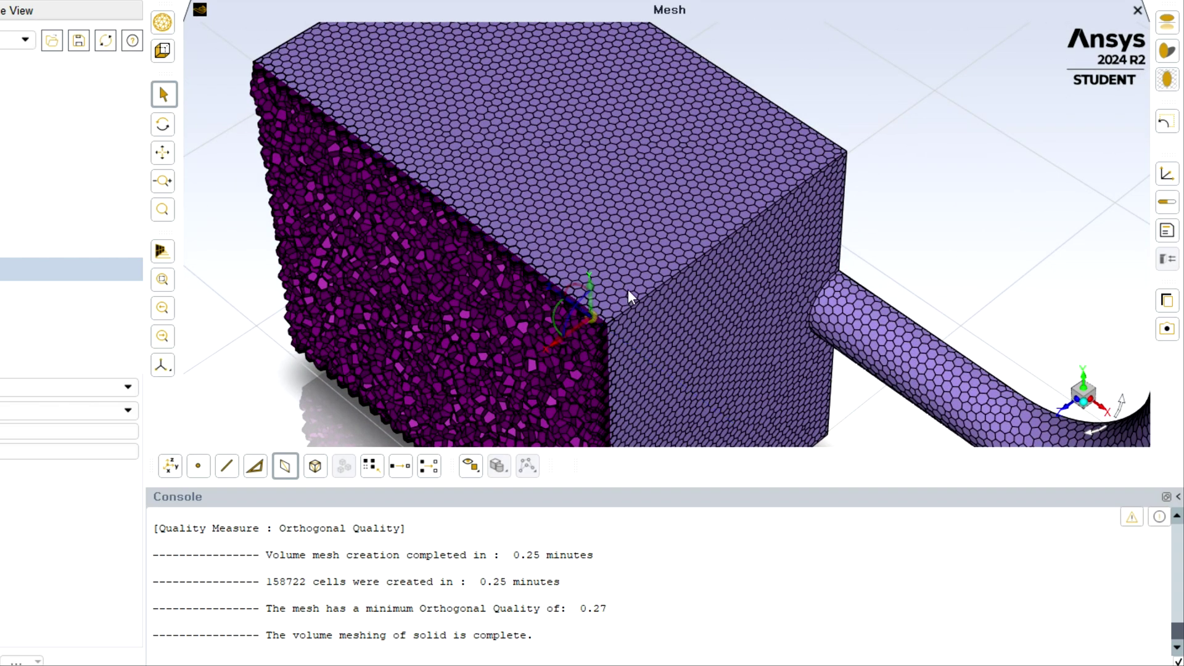
{"action": "left_click_drag", "start_coordinate": [628, 290], "coordinate": [820, 176]}
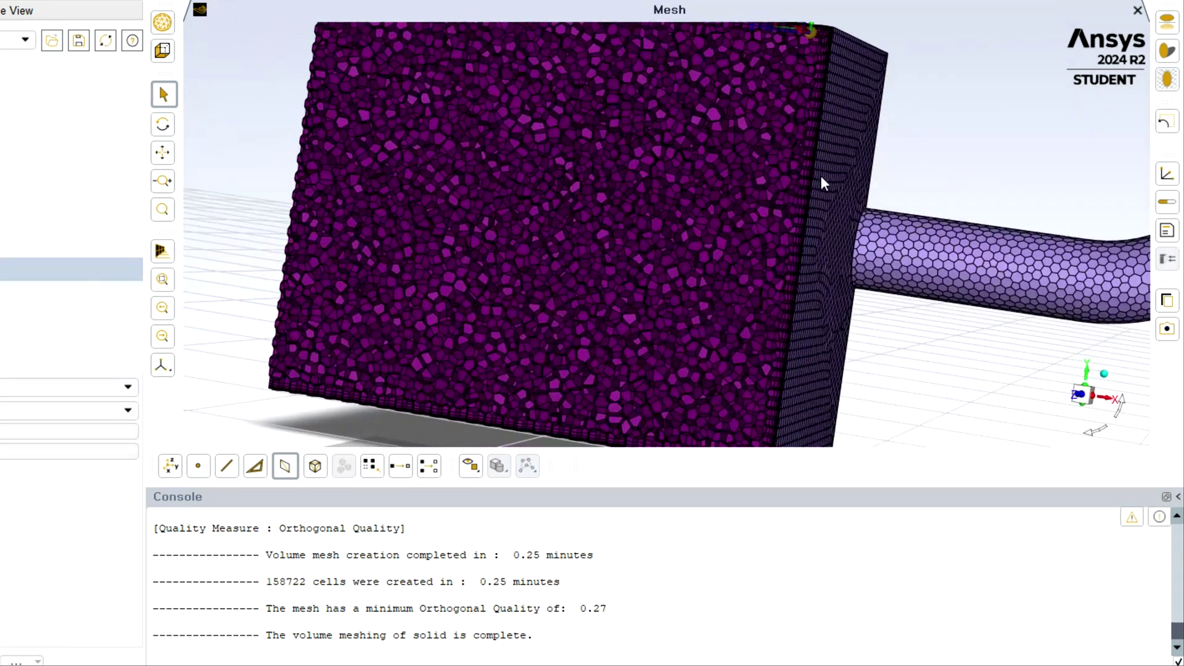
{"action": "scroll", "coordinate": [819, 175], "scroll_direction": "down", "scroll_amount": 3}
{"action": "scroll", "coordinate": [816, 173], "scroll_direction": "up", "scroll_amount": 12}
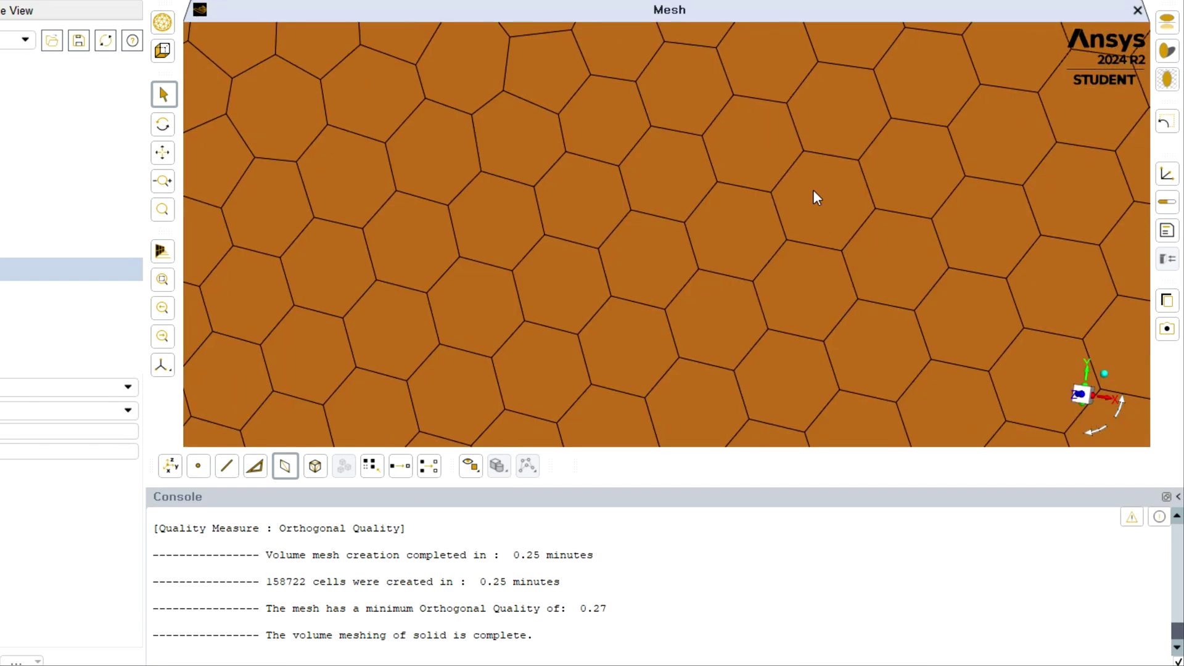
{"action": "scroll", "coordinate": [856, 196], "scroll_direction": "up", "scroll_amount": 8}
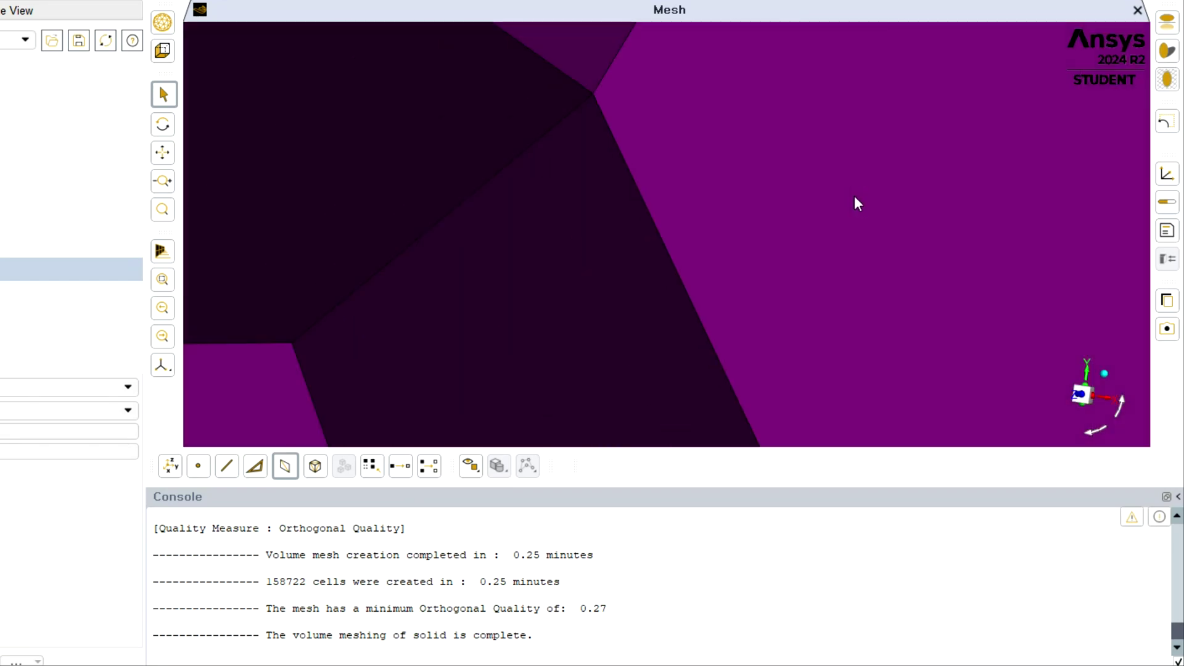
{"action": "scroll", "coordinate": [855, 197], "scroll_direction": "down", "scroll_amount": 6}
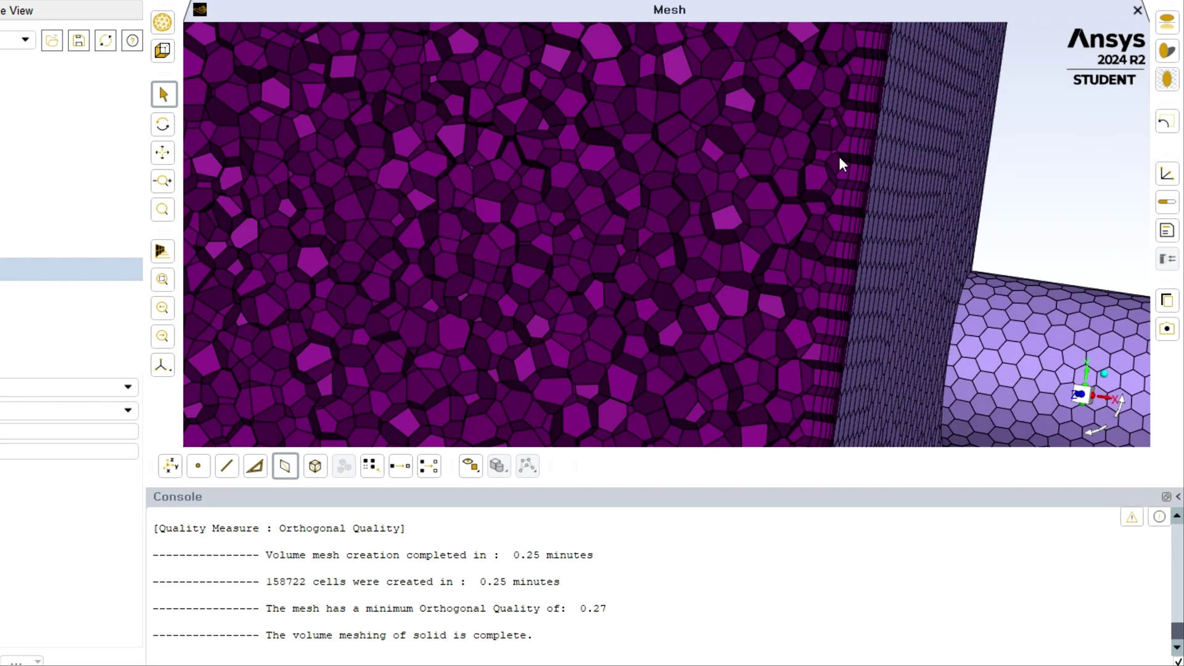
{"action": "scroll", "coordinate": [849, 175], "scroll_direction": "up", "scroll_amount": 6}
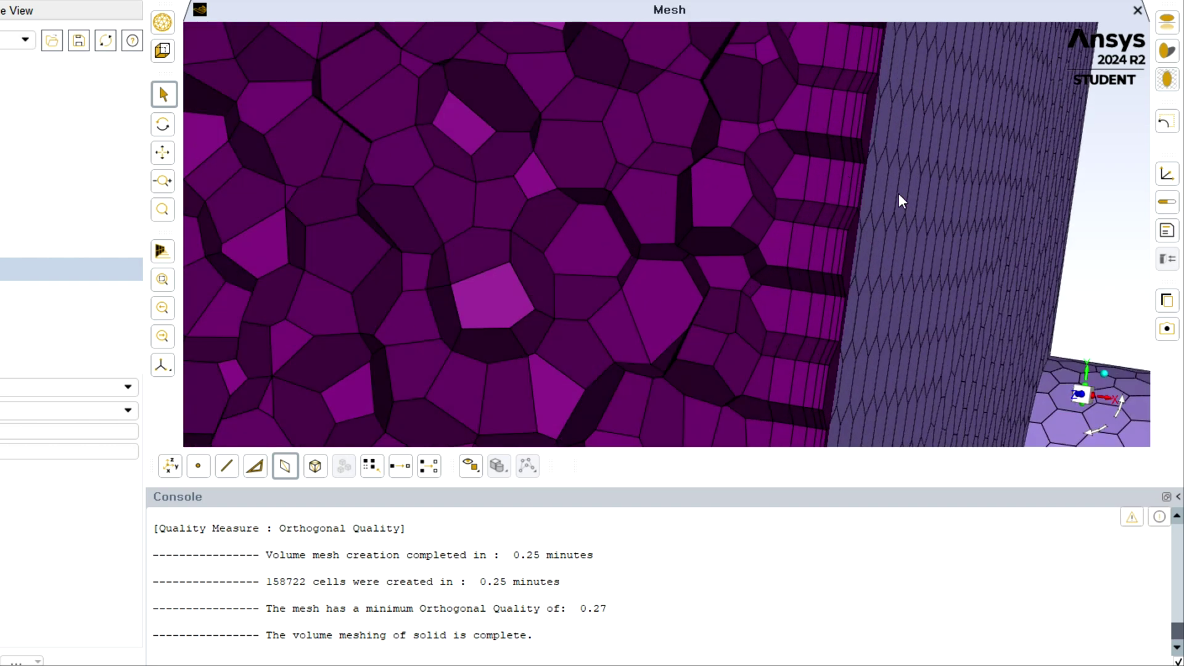
{"action": "scroll", "coordinate": [898, 194], "scroll_direction": "down", "scroll_amount": 8}
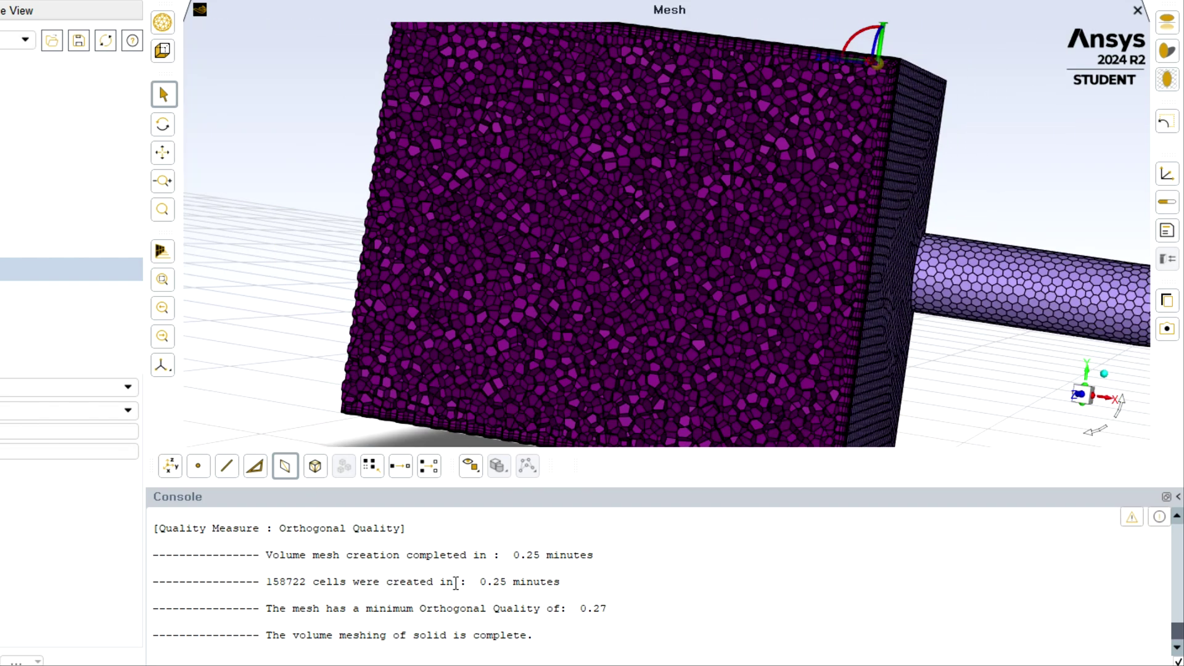
{"action": "scroll", "coordinate": [456, 584], "scroll_direction": "down", "scroll_amount": 1}
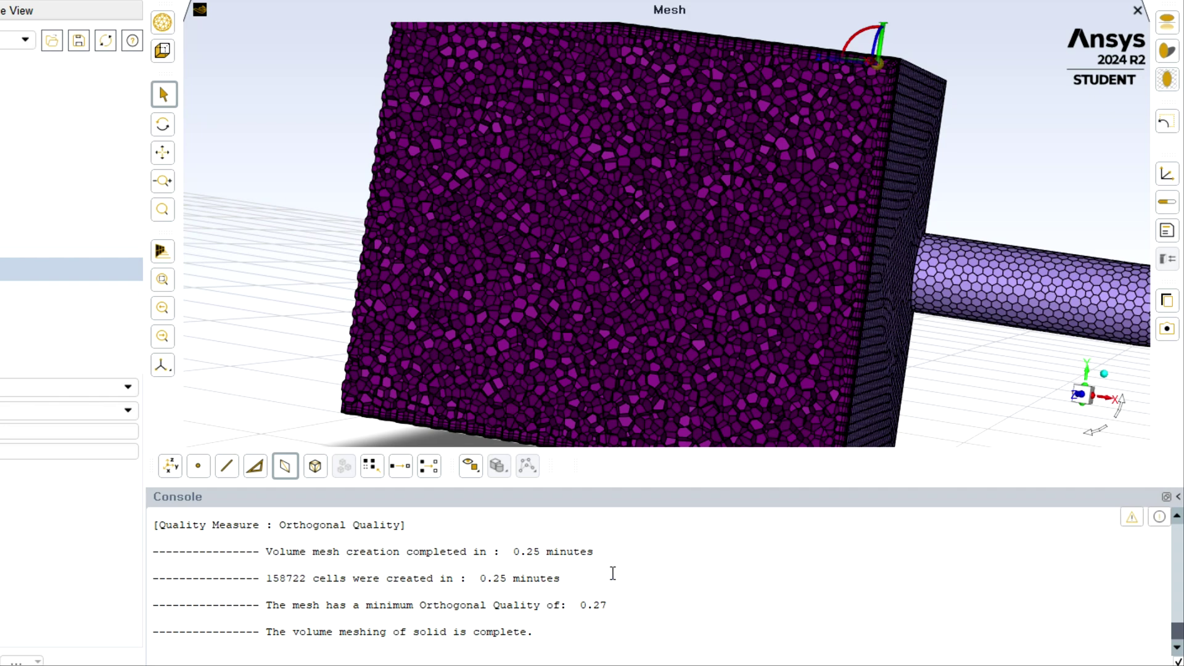
{"action": "scroll", "coordinate": [889, 254], "scroll_direction": "up", "scroll_amount": 2}
{"action": "scroll", "coordinate": [888, 252], "scroll_direction": "down", "scroll_amount": 6}
Inspect the mesh on the pipe's semicircular end face, including the boundary layers along its curved wall.
{"action": "left_click_drag", "start_coordinate": [1047, 227], "coordinate": [938, 408]}
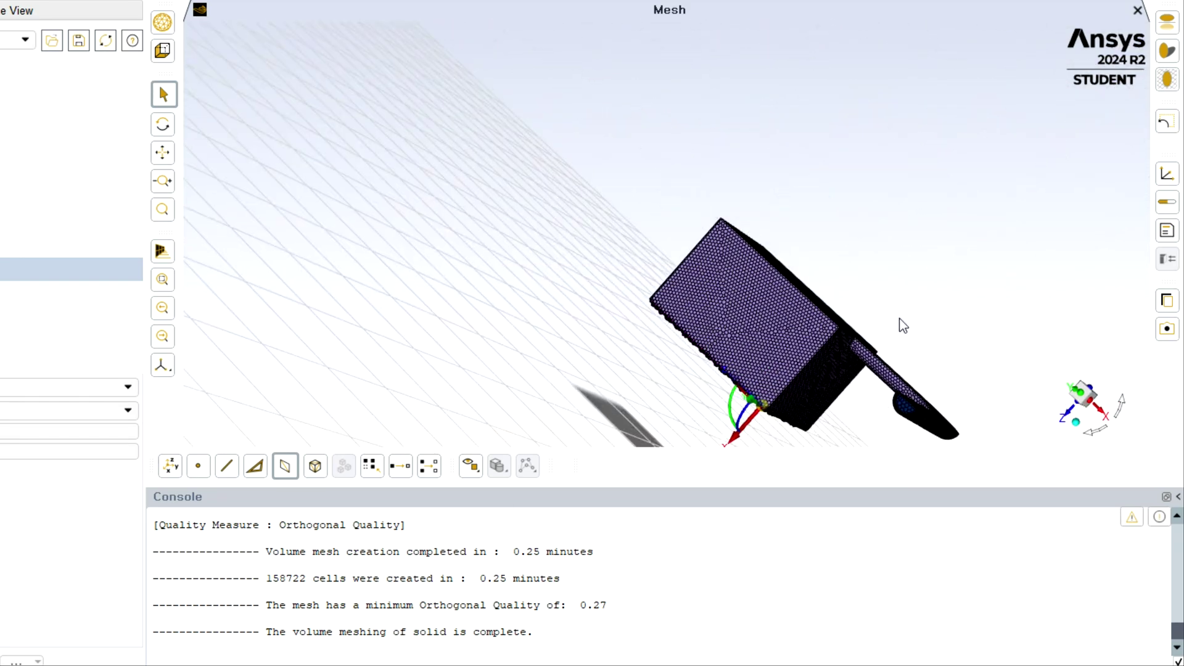
{"action": "scroll", "coordinate": [774, 230], "scroll_direction": "up", "scroll_amount": 2}
{"action": "scroll", "coordinate": [775, 230], "scroll_direction": "down", "scroll_amount": 3}
{"action": "scroll", "coordinate": [772, 300], "scroll_direction": "up", "scroll_amount": 5}
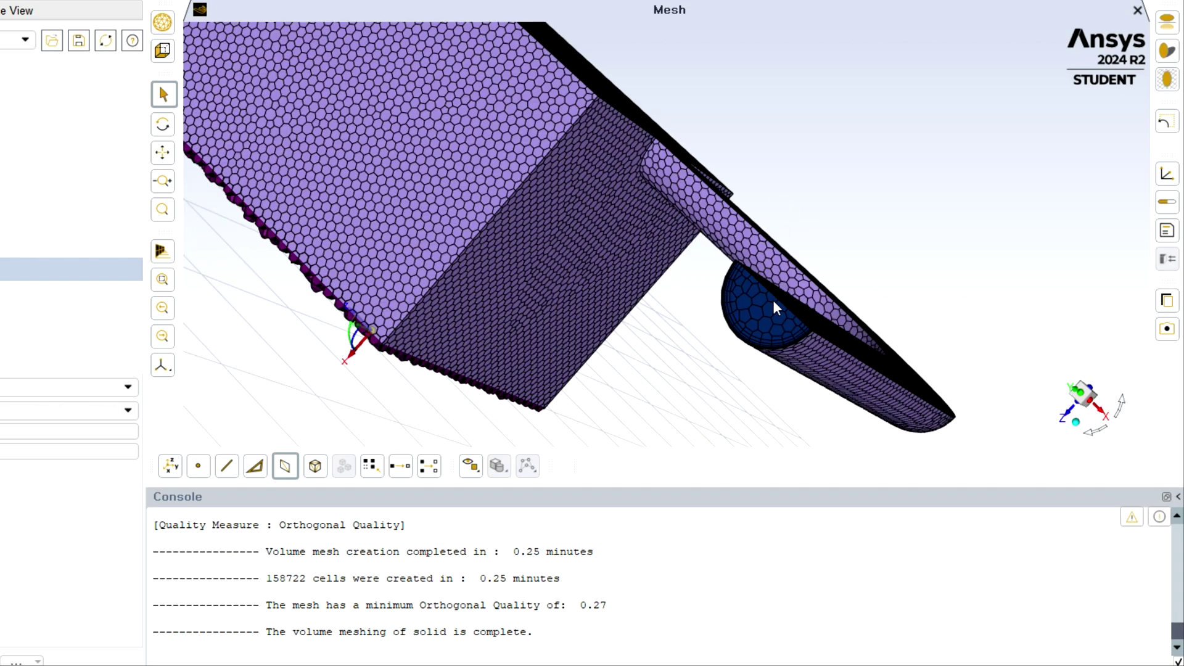
{"action": "scroll", "coordinate": [774, 301], "scroll_direction": "up", "scroll_amount": 3}
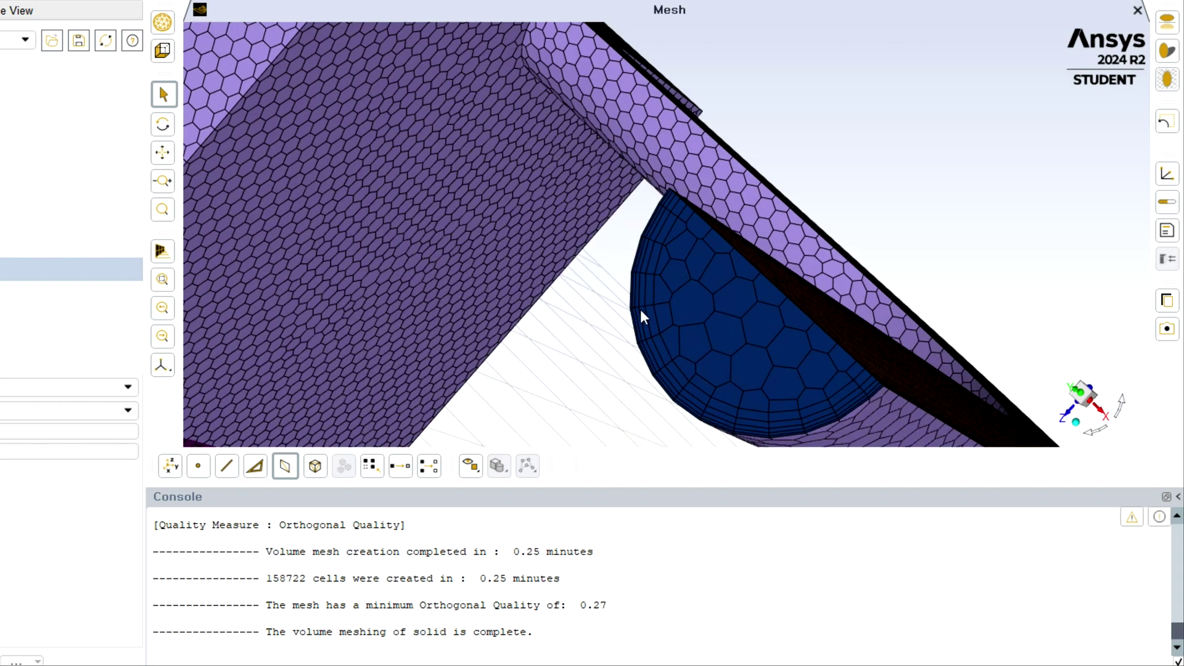
{"action": "scroll", "coordinate": [682, 290], "scroll_direction": "up", "scroll_amount": 4}
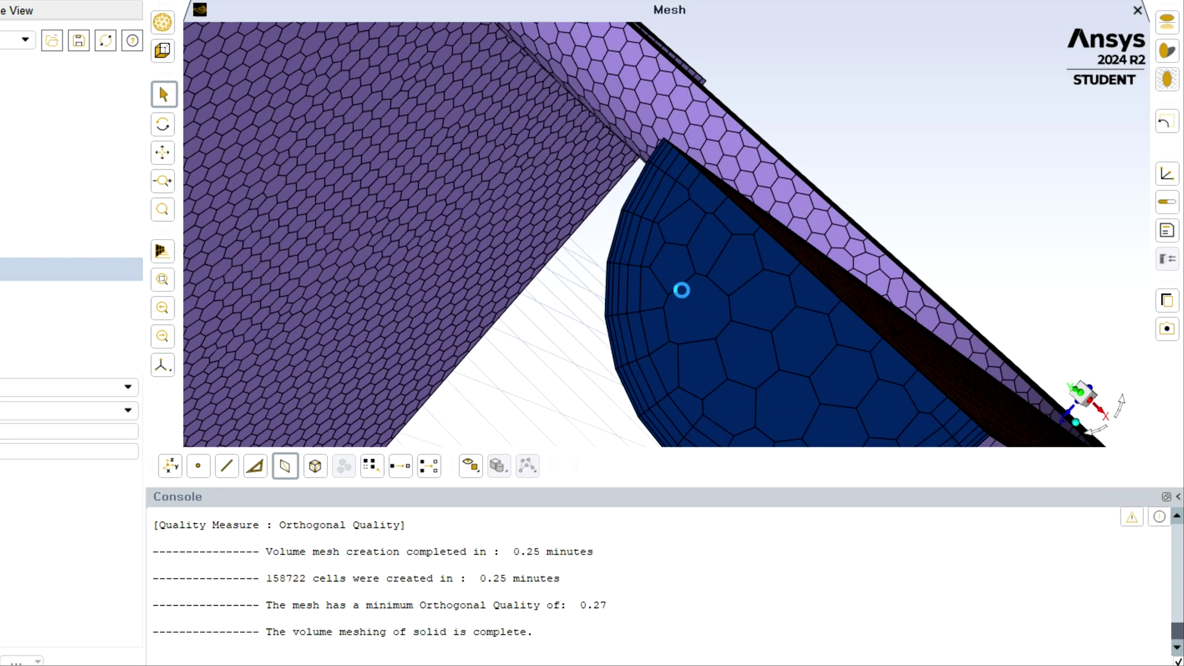
{"action": "left_click_drag", "start_coordinate": [854, 298], "coordinate": [822, 259]}
{"action": "scroll", "coordinate": [754, 263], "scroll_direction": "down", "scroll_amount": 2}
{"action": "scroll", "coordinate": [755, 265], "scroll_direction": "up", "scroll_amount": 3}
{"action": "scroll", "coordinate": [753, 257], "scroll_direction": "down", "scroll_amount": 4}
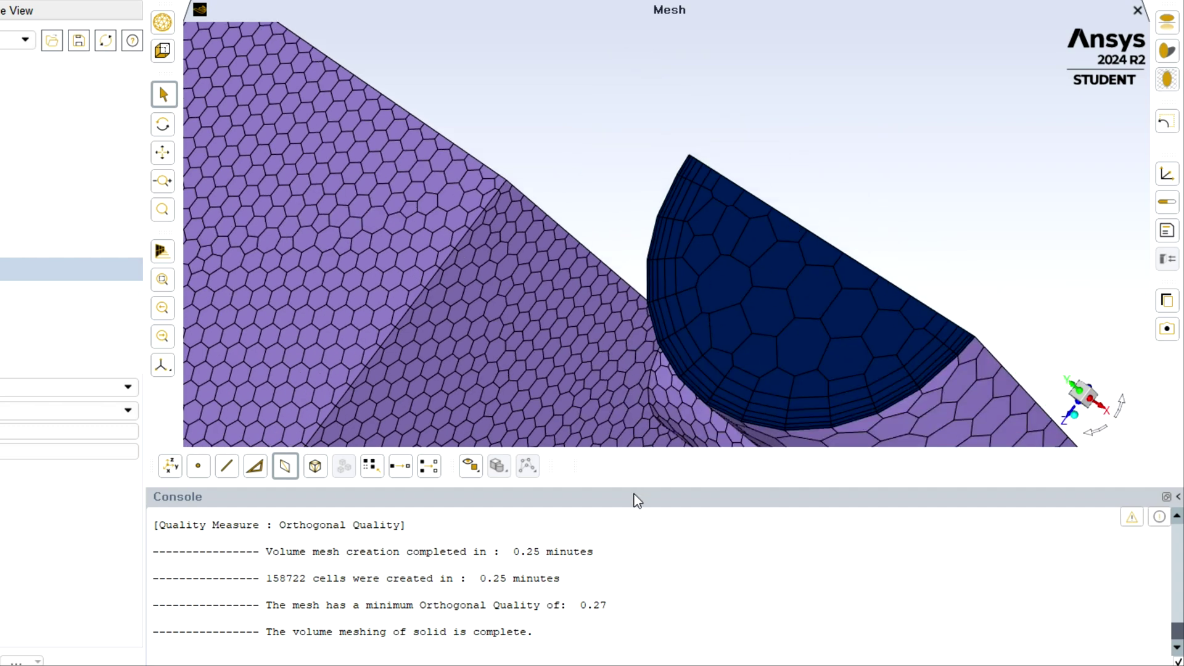
Enlarge the graphics view by shrinking the console and workflow panes, keeping the pipe's end face in close view.
{"action": "left_click_drag", "start_coordinate": [635, 487], "coordinate": [635, 507]}
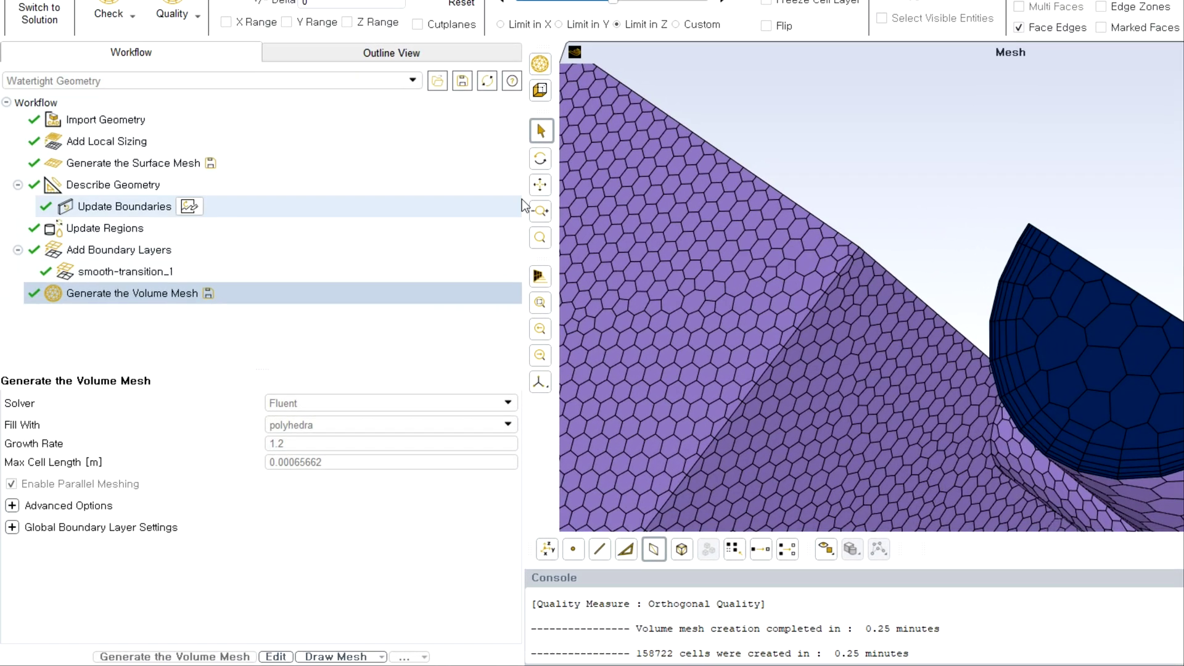
{"action": "left_click_drag", "start_coordinate": [522, 212], "coordinate": [320, 214]}
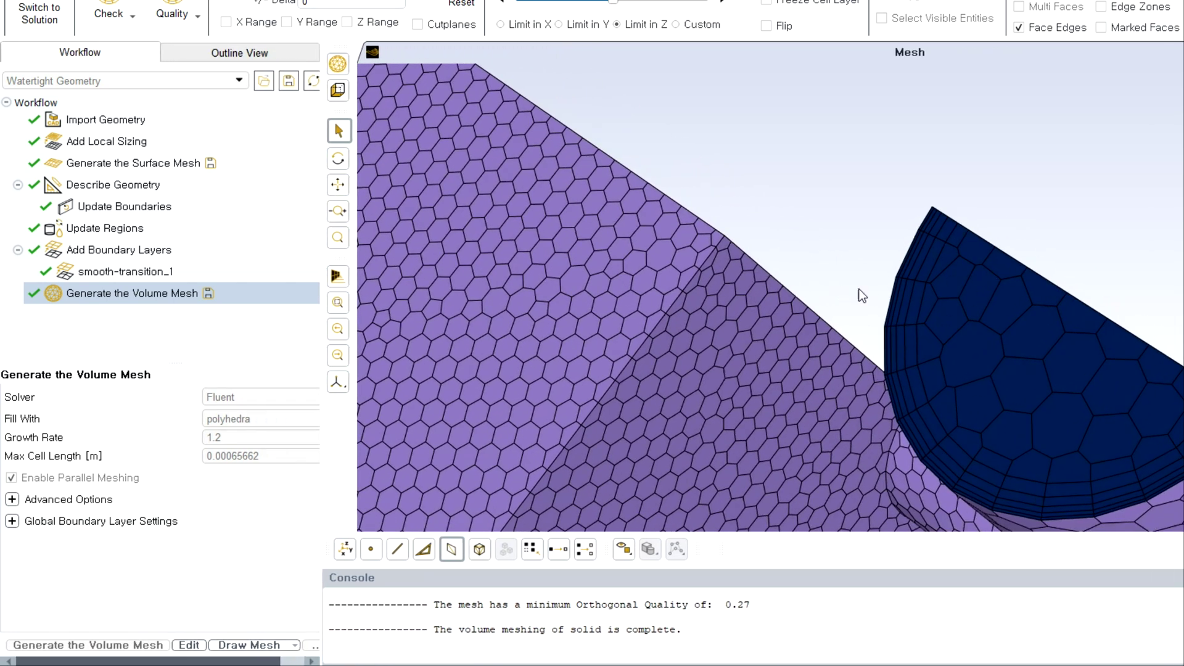
{"action": "scroll", "coordinate": [1098, 356], "scroll_direction": "up", "scroll_amount": 2}
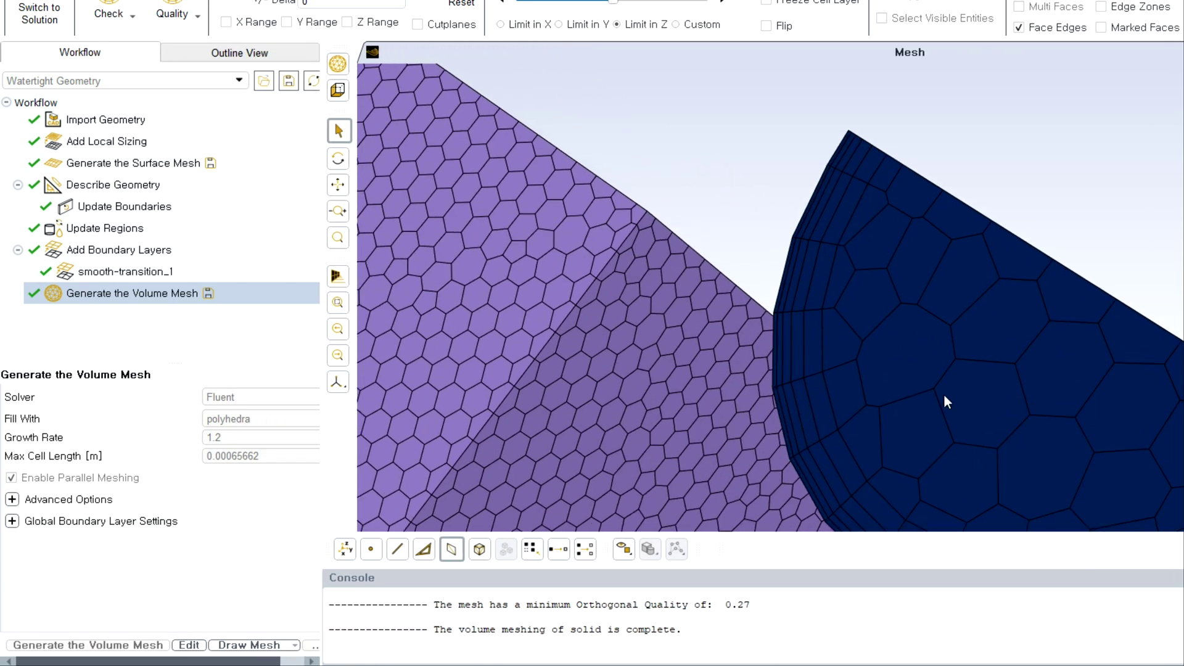
Review the volume meshing log in the expanded console, and restore the Meshing Default window layout.
{"action": "double_click", "coordinate": [864, 576]}
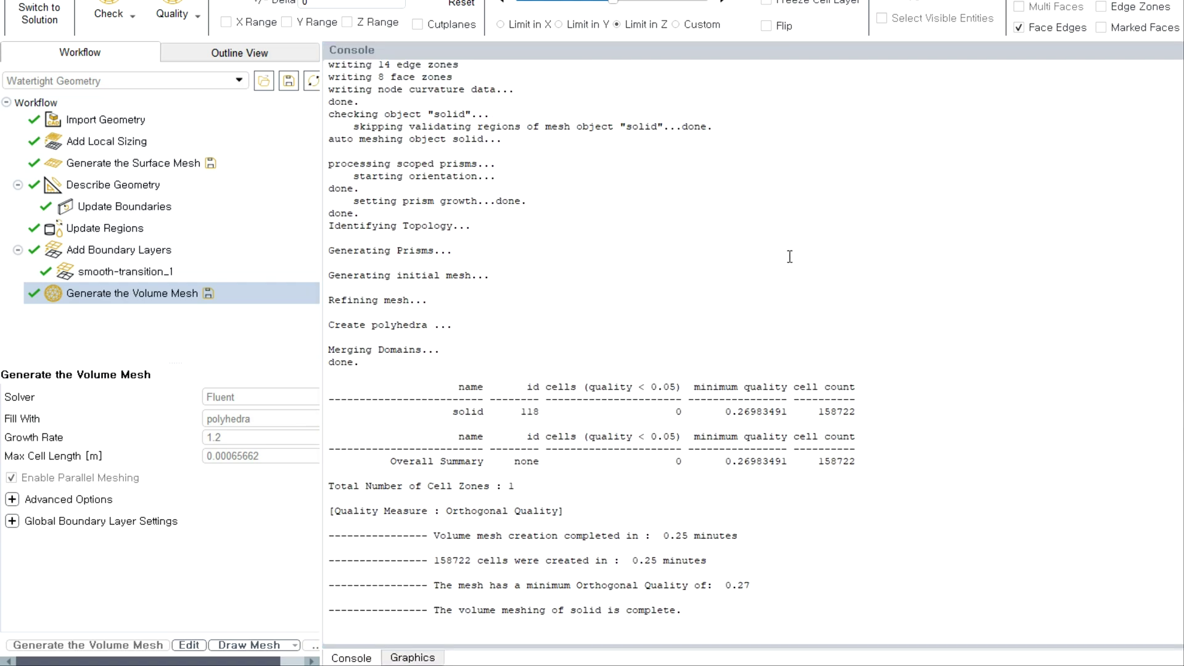
{"action": "left_click", "coordinate": [413, 658]}
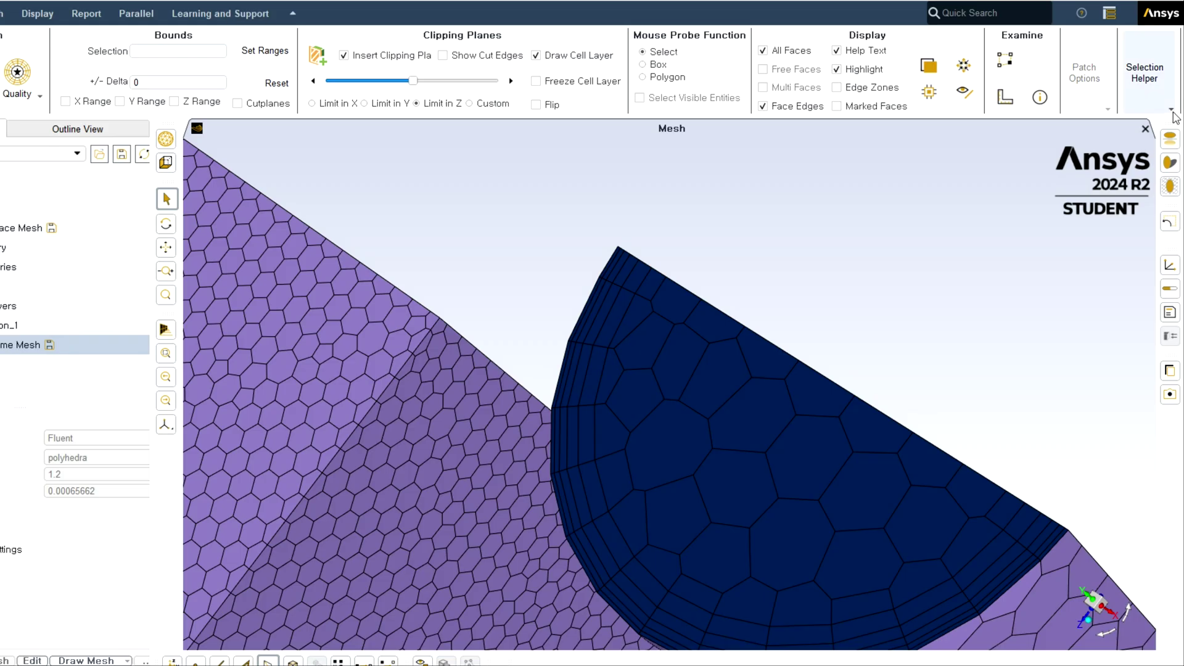
{"action": "left_click", "coordinate": [1110, 13]}
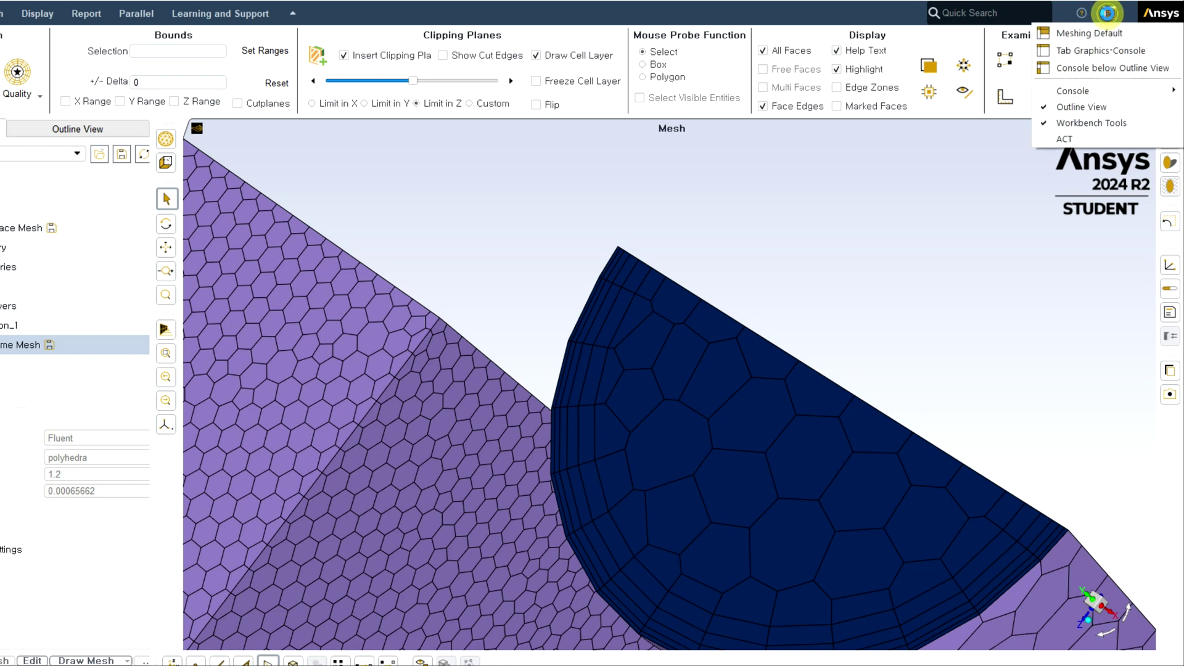
{"action": "left_click", "coordinate": [1089, 32]}
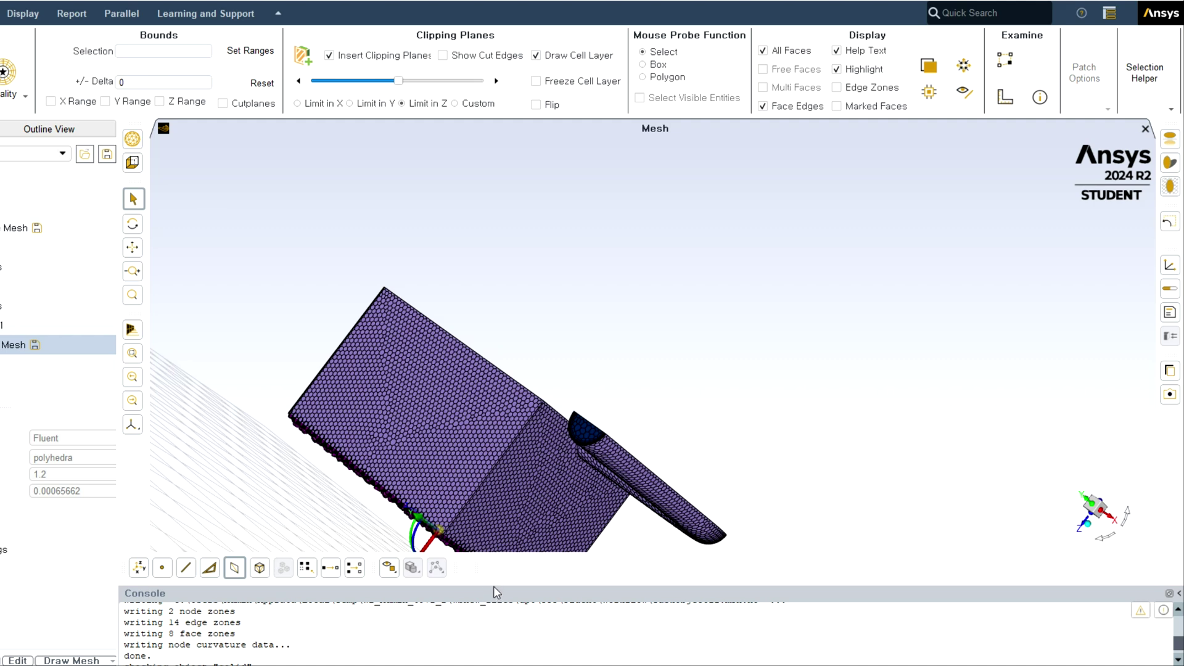
Enlarge the console slightly and examine the sectioned box together with its connected pipe.
{"action": "left_click_drag", "start_coordinate": [493, 586], "coordinate": [492, 576]}
{"action": "left_click_drag", "start_coordinate": [464, 445], "coordinate": [416, 313]}
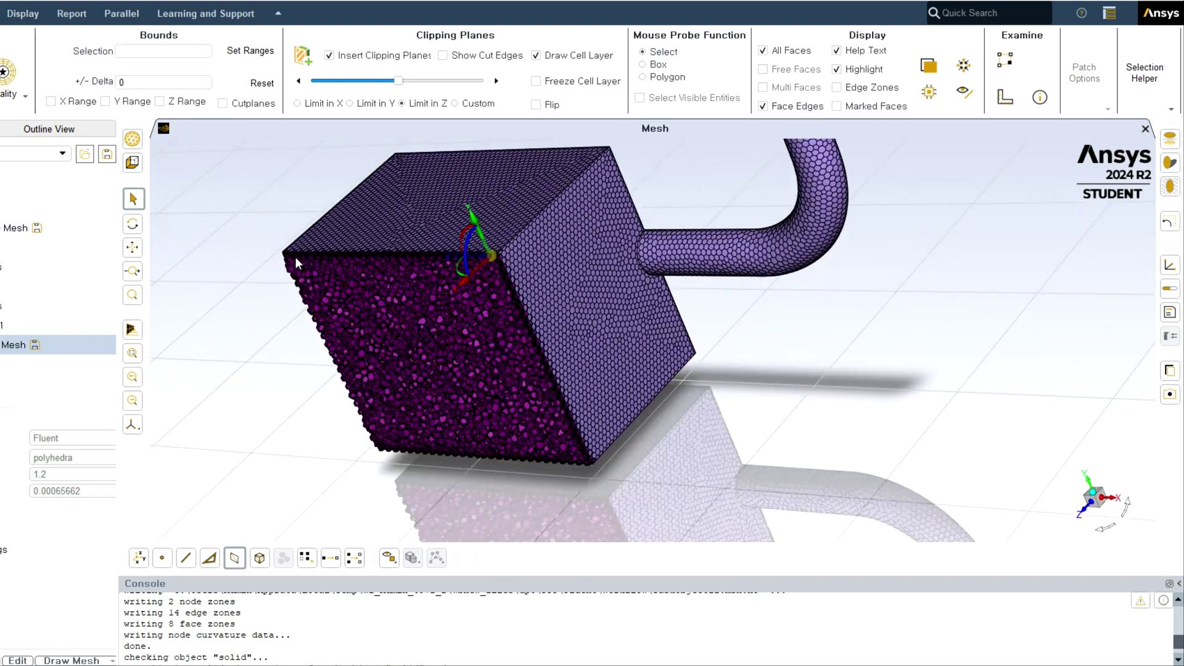
{"action": "left_click_drag", "start_coordinate": [402, 82], "coordinate": [374, 93]}
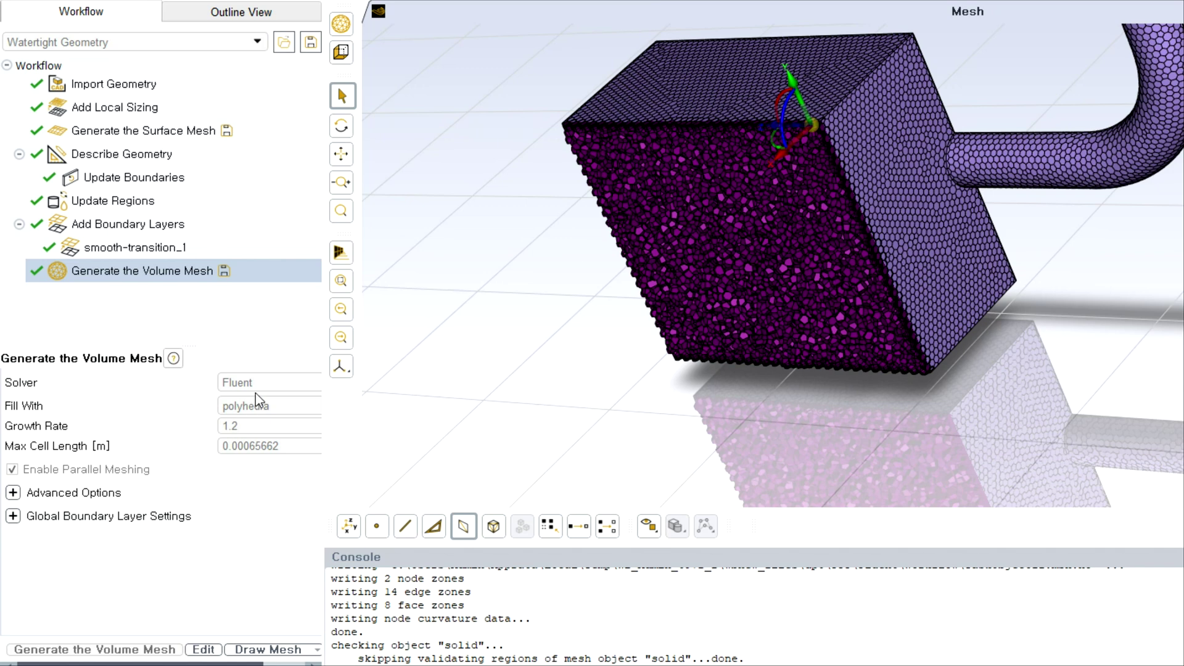
Reopen the Generate the Volume Mesh task for editing and show its available fill types.
{"action": "left_click", "coordinate": [137, 269]}
{"action": "left_click", "coordinate": [204, 650]}
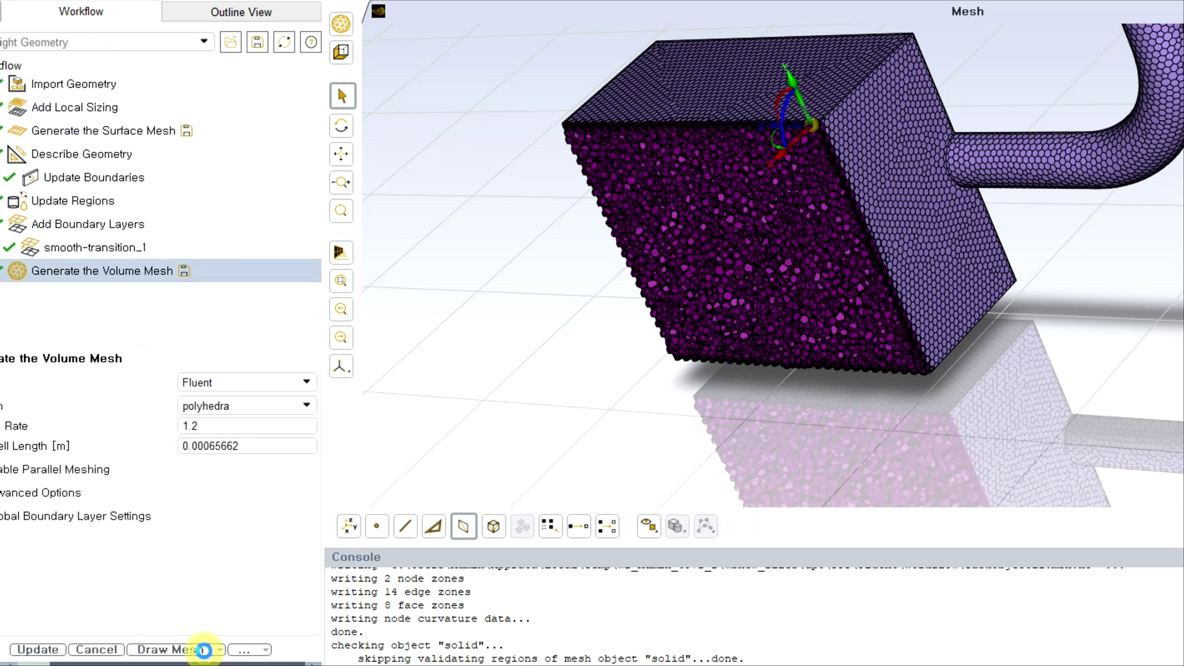
{"action": "left_click", "coordinate": [250, 407]}
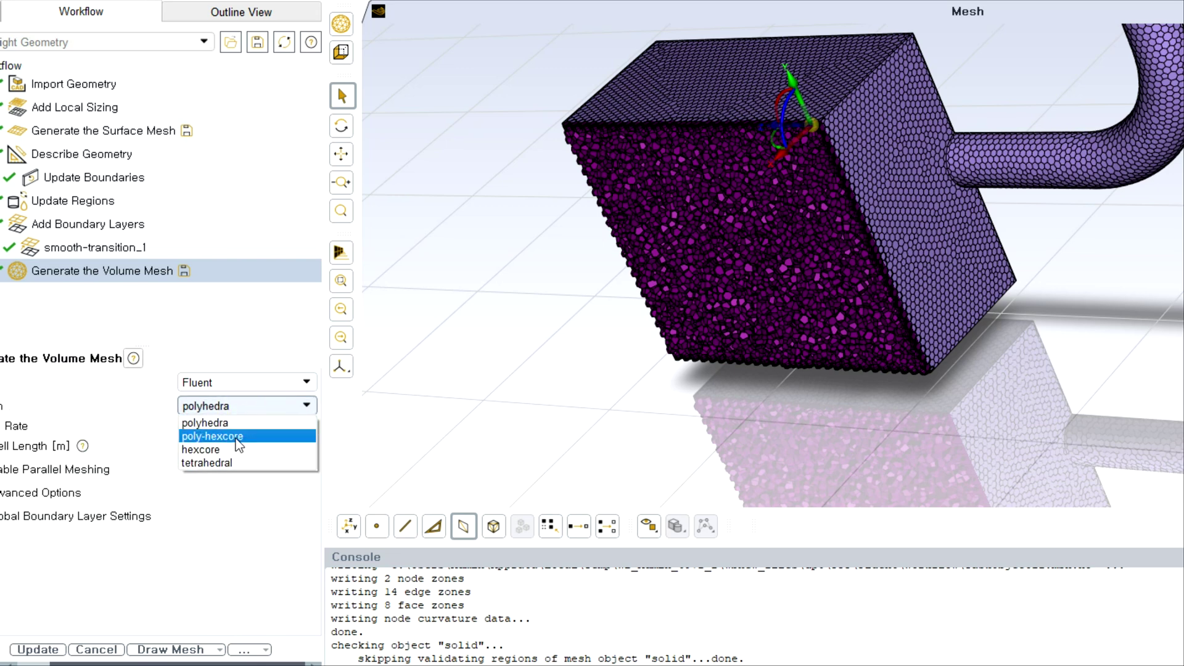
Review the meshing log for the surface mesh face count and the polyhedral volume mesh cell count.
{"action": "left_click", "coordinate": [617, 655]}
{"action": "scroll", "coordinate": [604, 629], "scroll_direction": "up", "scroll_amount": 4}
{"action": "scroll", "coordinate": [604, 628], "scroll_direction": "up", "scroll_amount": 4}
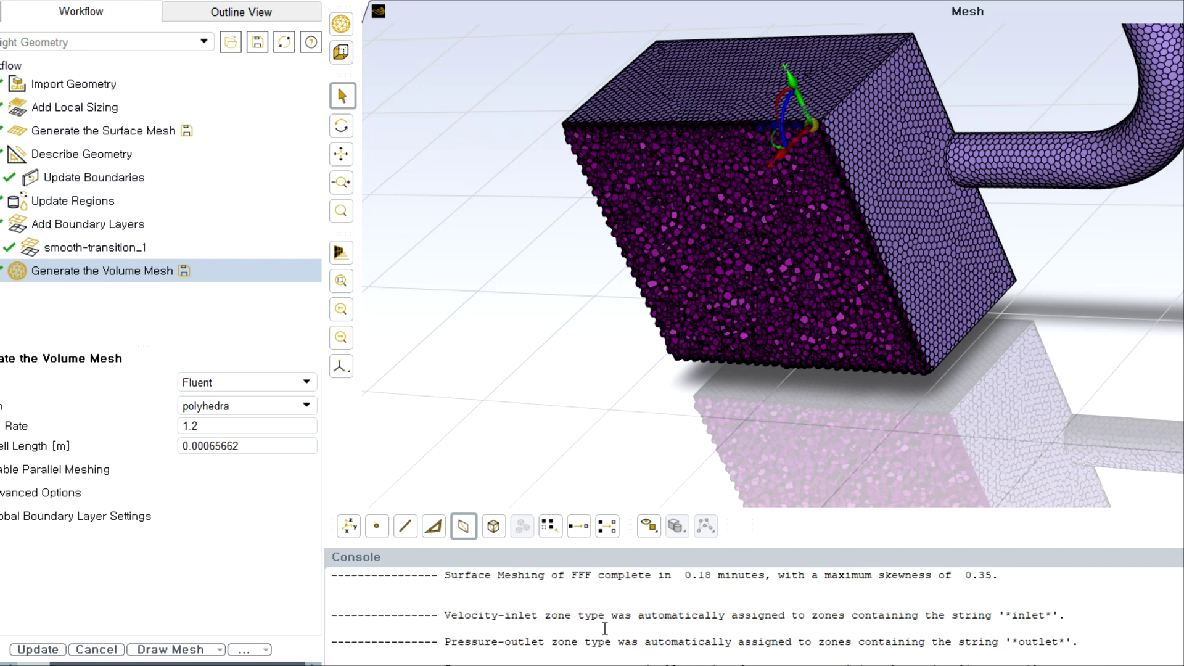
{"action": "scroll", "coordinate": [605, 629], "scroll_direction": "up", "scroll_amount": 2}
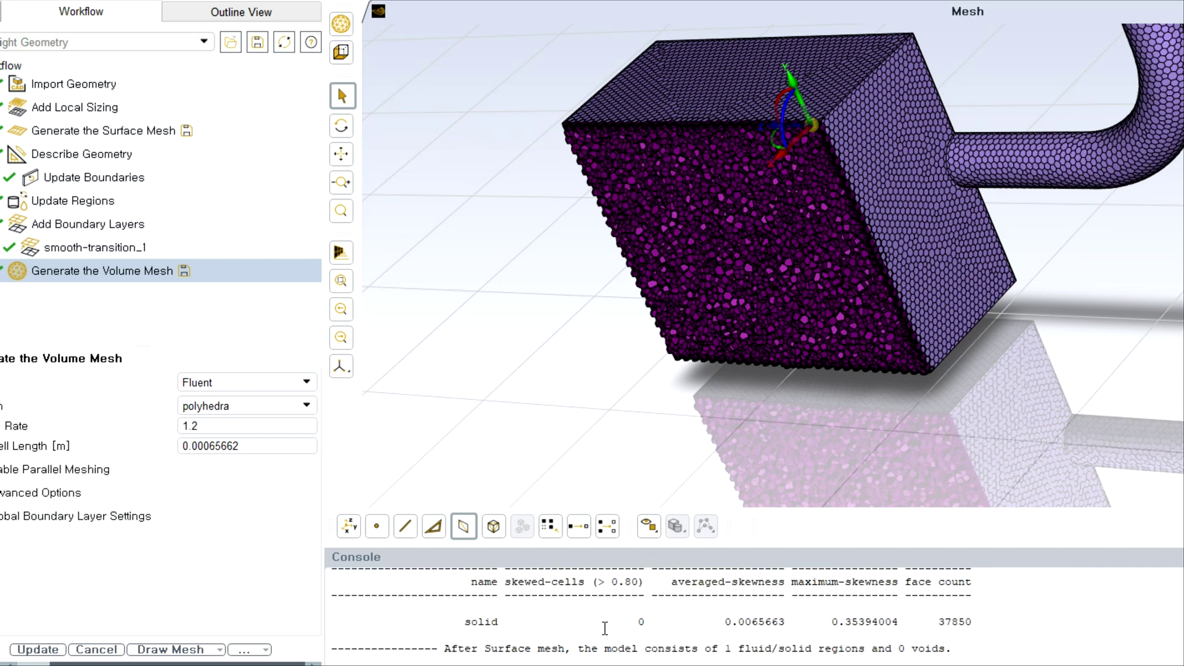
{"action": "double_click", "coordinate": [955, 623]}
{"action": "scroll", "coordinate": [899, 619], "scroll_direction": "down", "scroll_amount": 10}
{"action": "scroll", "coordinate": [898, 619], "scroll_direction": "down", "scroll_amount": 10}
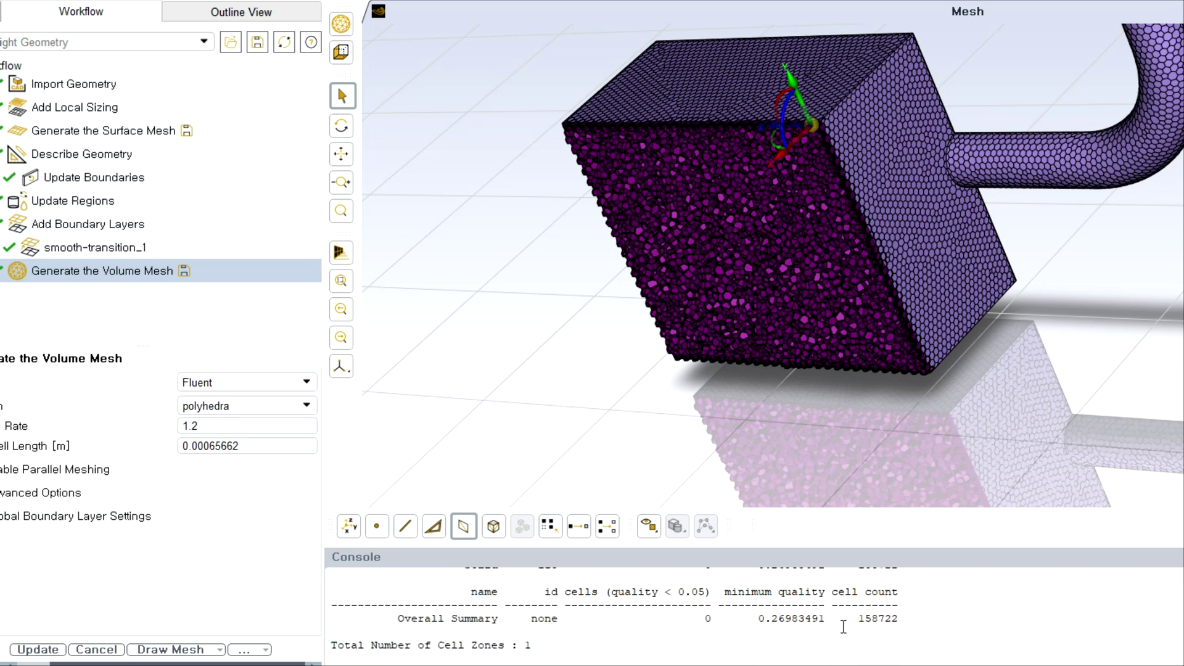
{"action": "left_click_drag", "start_coordinate": [856, 618], "coordinate": [908, 618]}
{"action": "scroll", "coordinate": [875, 626], "scroll_direction": "down", "scroll_amount": 2}
{"action": "left_click_drag", "start_coordinate": [439, 579], "coordinate": [521, 579]}
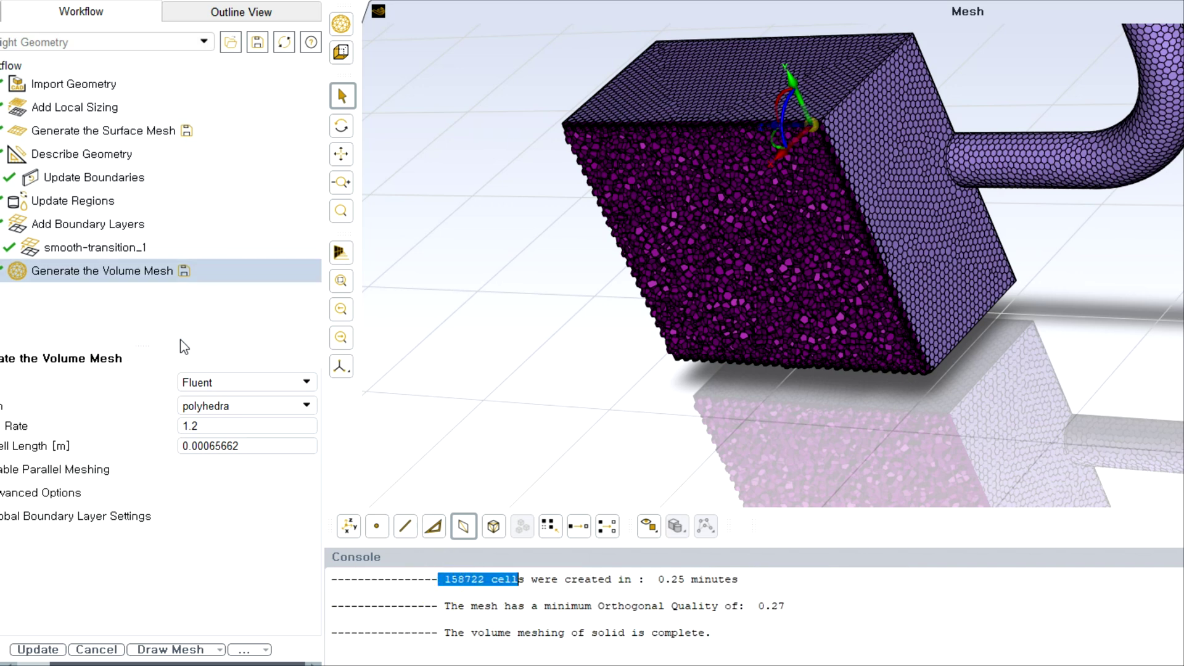
Set the volume mesh fill to poly-hexcore, widen the workflow pane to show all settings, and regenerate the volume mesh.
{"action": "left_click", "coordinate": [234, 404]}
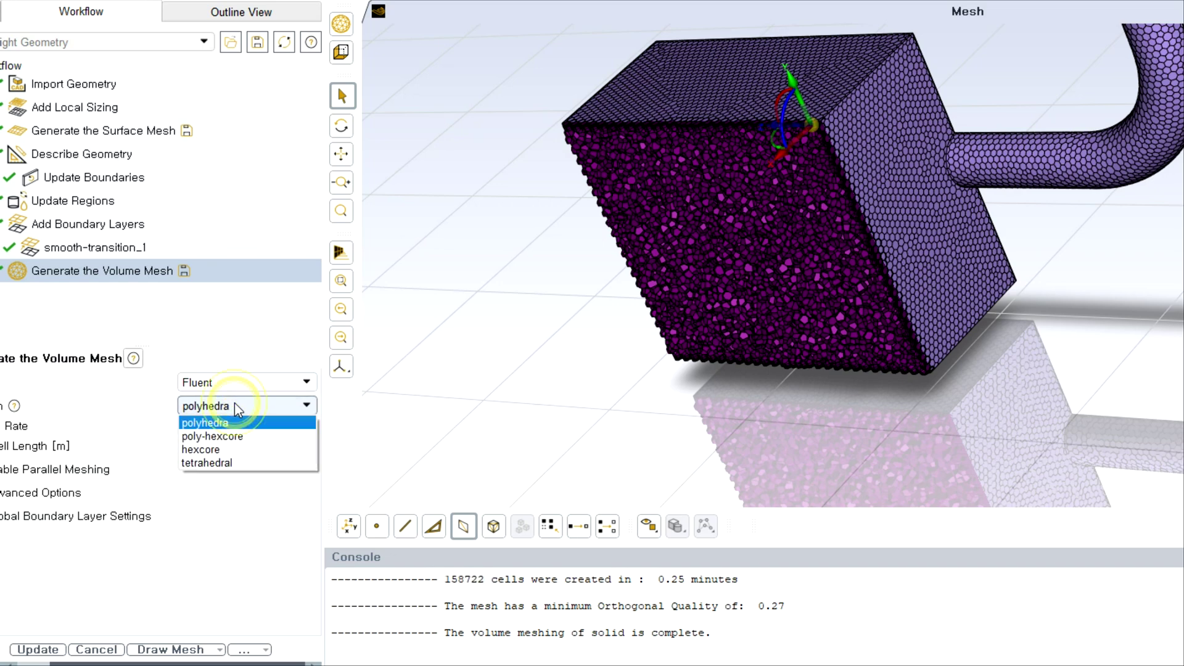
{"action": "left_click", "coordinate": [237, 437]}
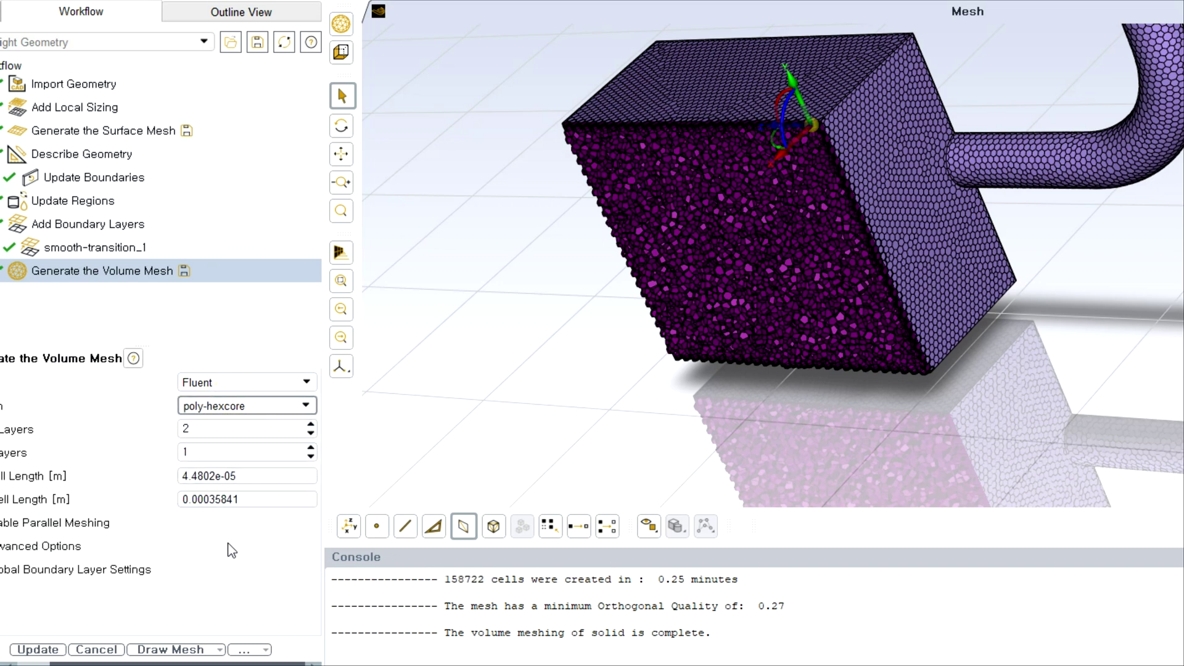
{"action": "left_click_drag", "start_coordinate": [320, 400], "coordinate": [452, 407]}
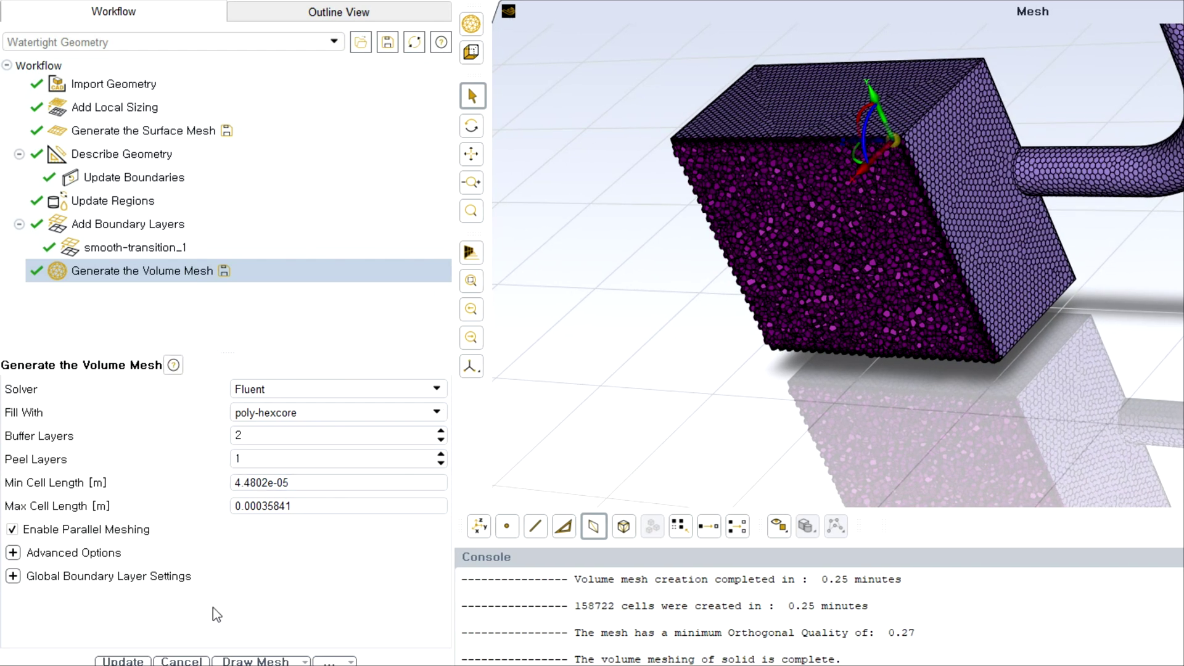
{"action": "left_click", "coordinate": [127, 660]}
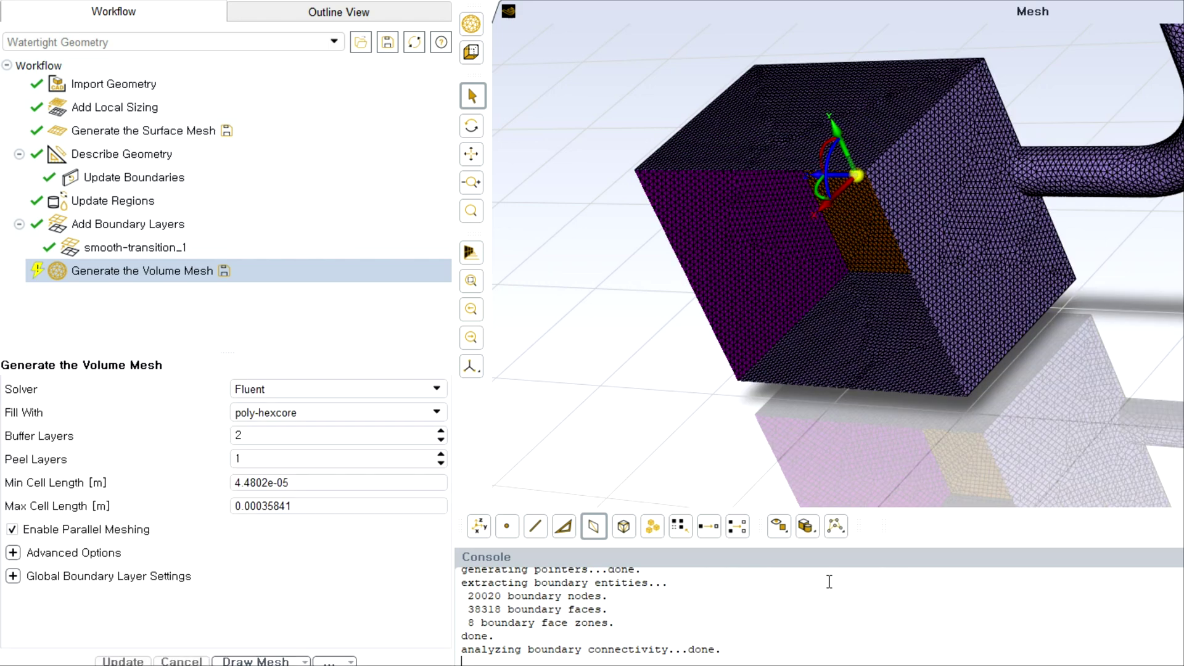
Note 150000 as the polyhedral cell count in Notepad and return to Fluent Meshing.
{"action": "type", "text": "15"}
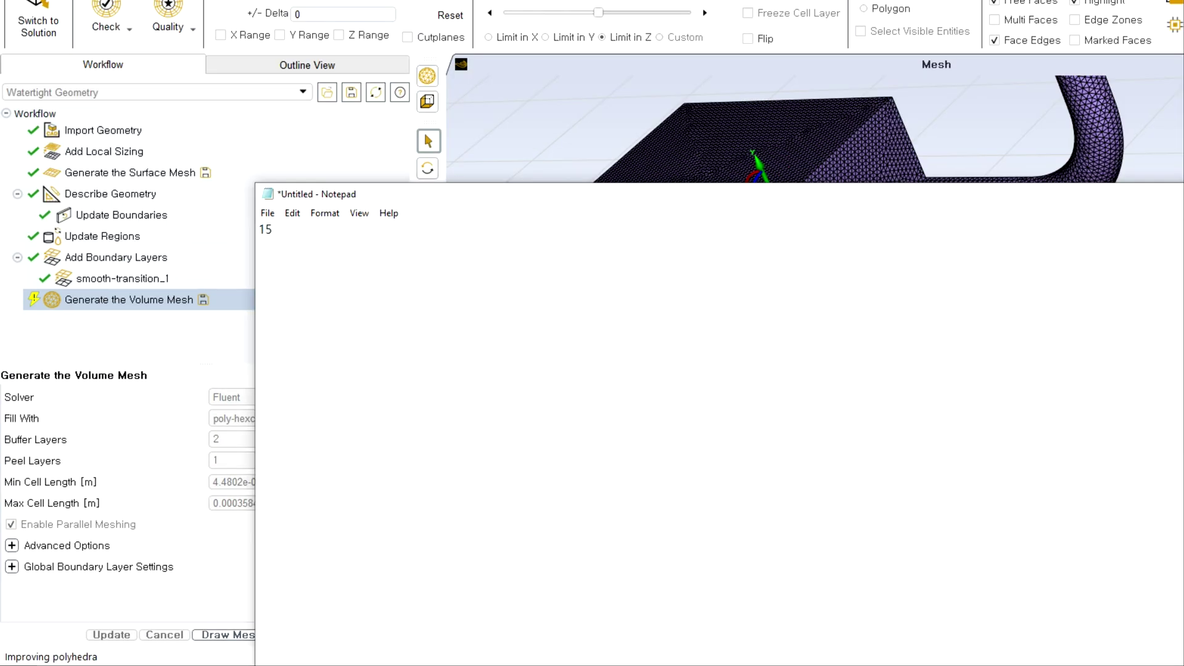
{"action": "type", "text": "0000"}
{"action": "key", "text": "alt+Tab"}
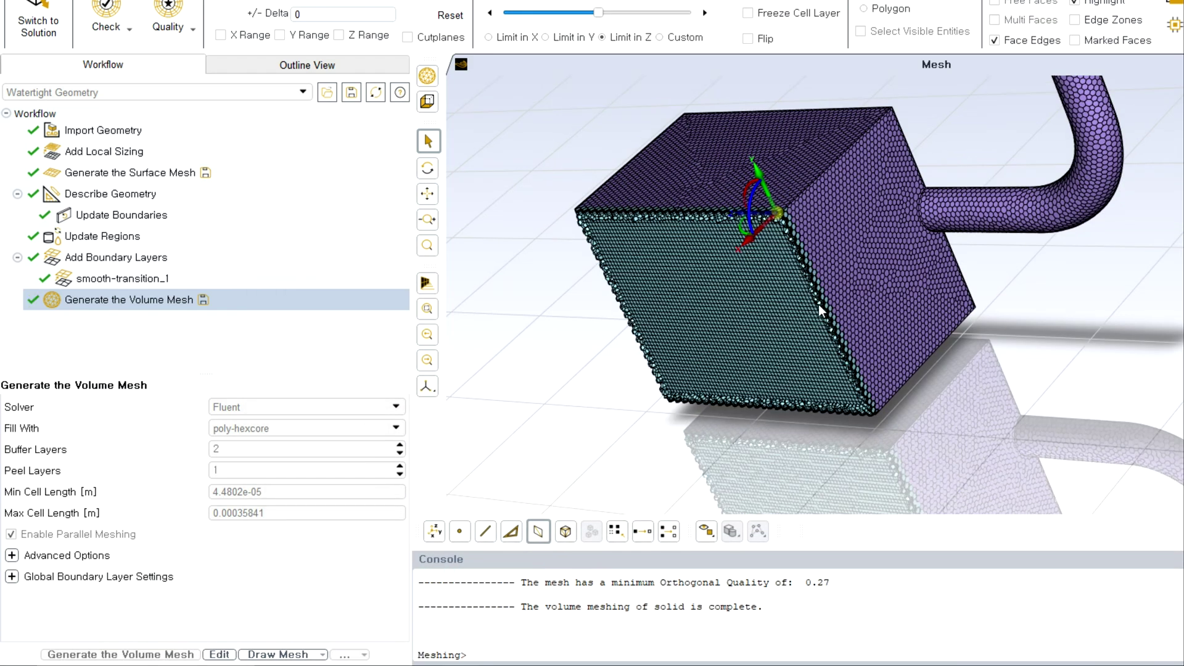
Copy the poly-hexcore cell count 356782 from the log's overall summary into Notepad below the first count, and return to Fluent Meshing.
{"action": "mouse_move", "coordinate": [812, 318]}
{"action": "left_mouse_down"}
{"action": "mouse_move", "coordinate": [816, 298]}
{"action": "mouse_move", "coordinate": [902, 291]}
{"action": "mouse_move", "coordinate": [904, 272]}
{"action": "mouse_move", "coordinate": [849, 291]}
{"action": "mouse_move", "coordinate": [826, 327]}
{"action": "left_mouse_up"}
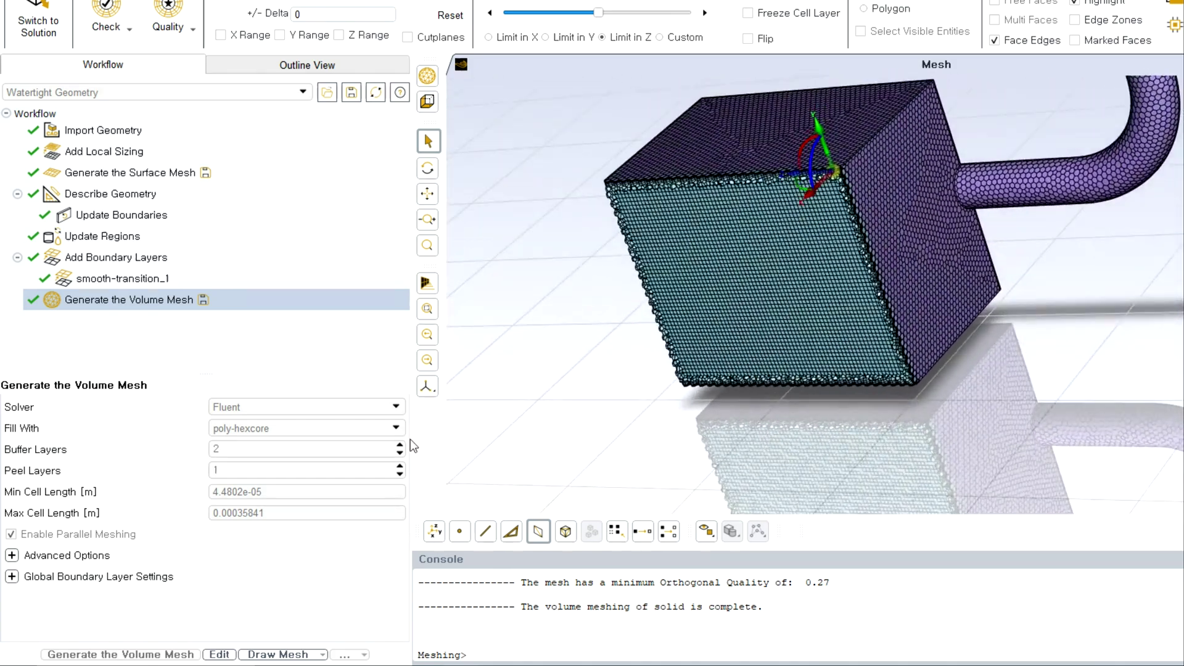
{"action": "scroll", "coordinate": [704, 619], "scroll_direction": "up", "scroll_amount": 1}
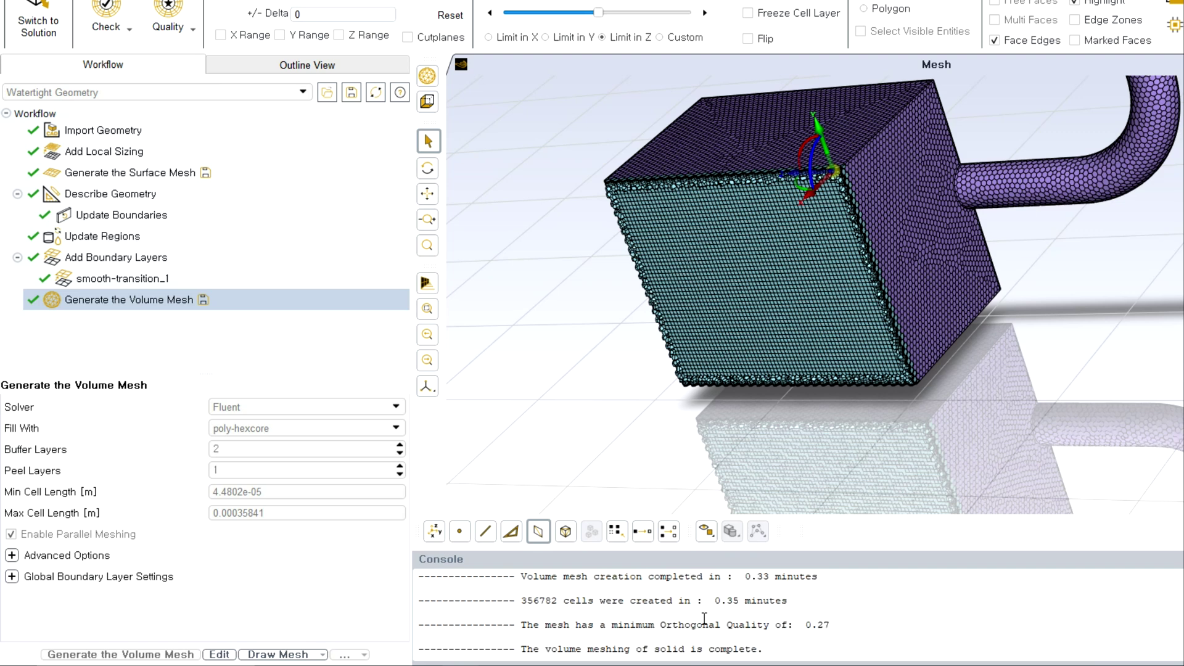
{"action": "scroll", "coordinate": [800, 623], "scroll_direction": "up", "scroll_amount": 3}
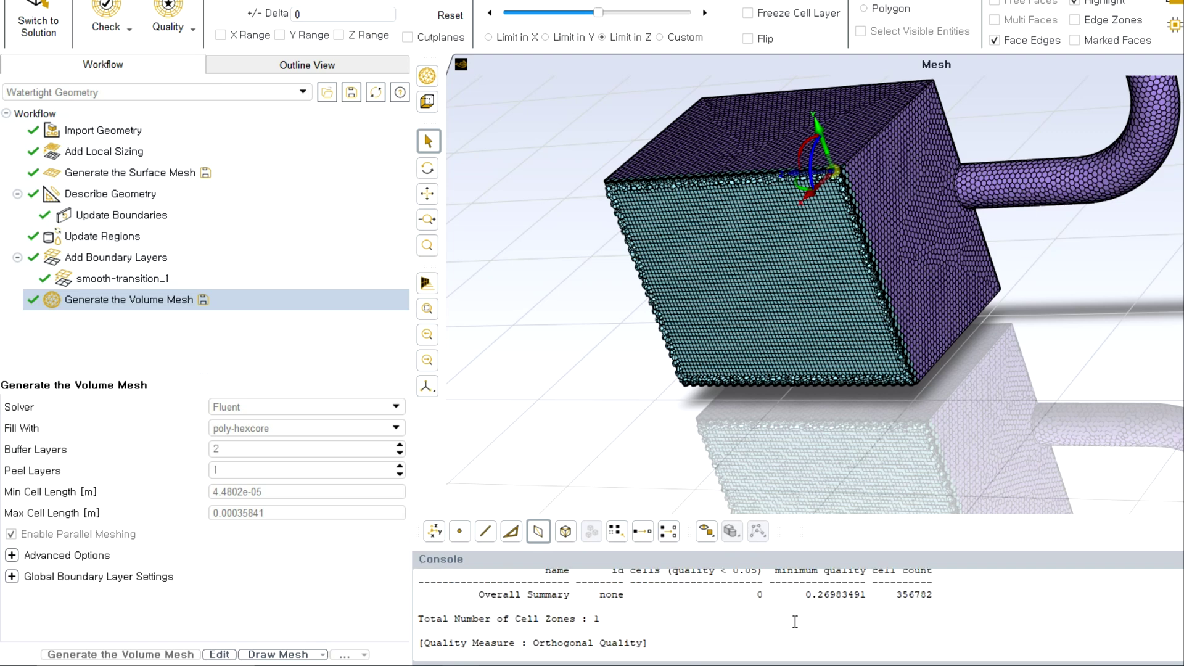
{"action": "left_click_drag", "start_coordinate": [898, 640], "coordinate": [941, 639]}
{"action": "scroll", "coordinate": [919, 641], "scroll_direction": "down", "scroll_amount": 1}
{"action": "right_click", "coordinate": [909, 598]}
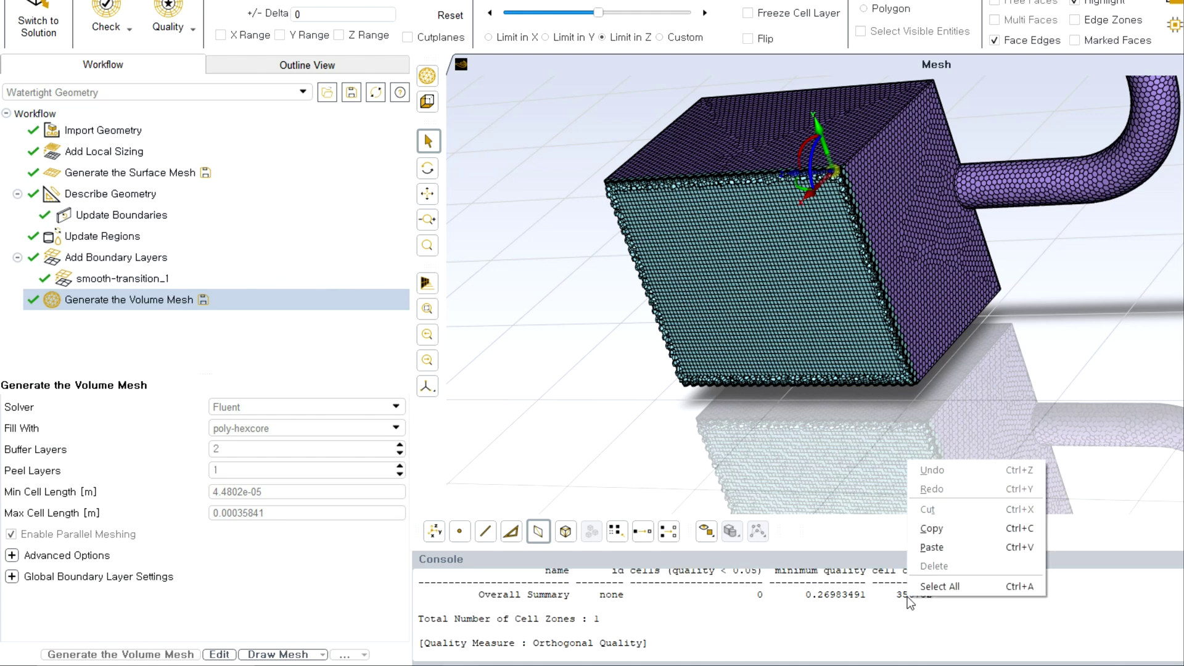
{"action": "left_click", "coordinate": [930, 529]}
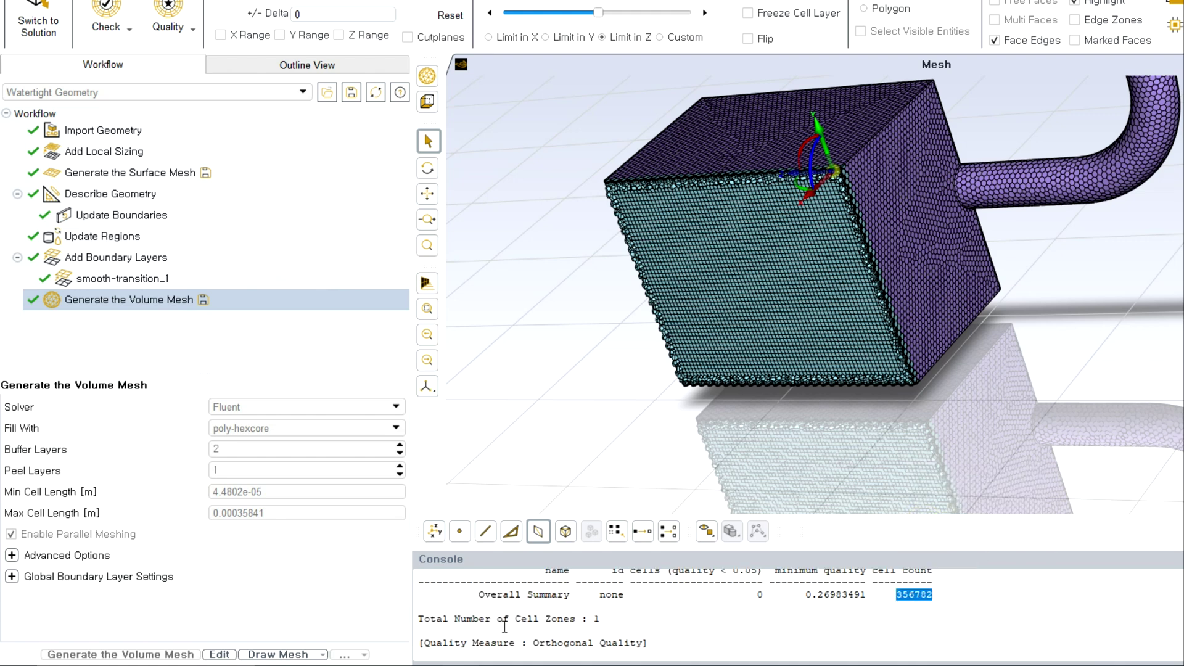
{"action": "key", "text": "alt+Tab"}
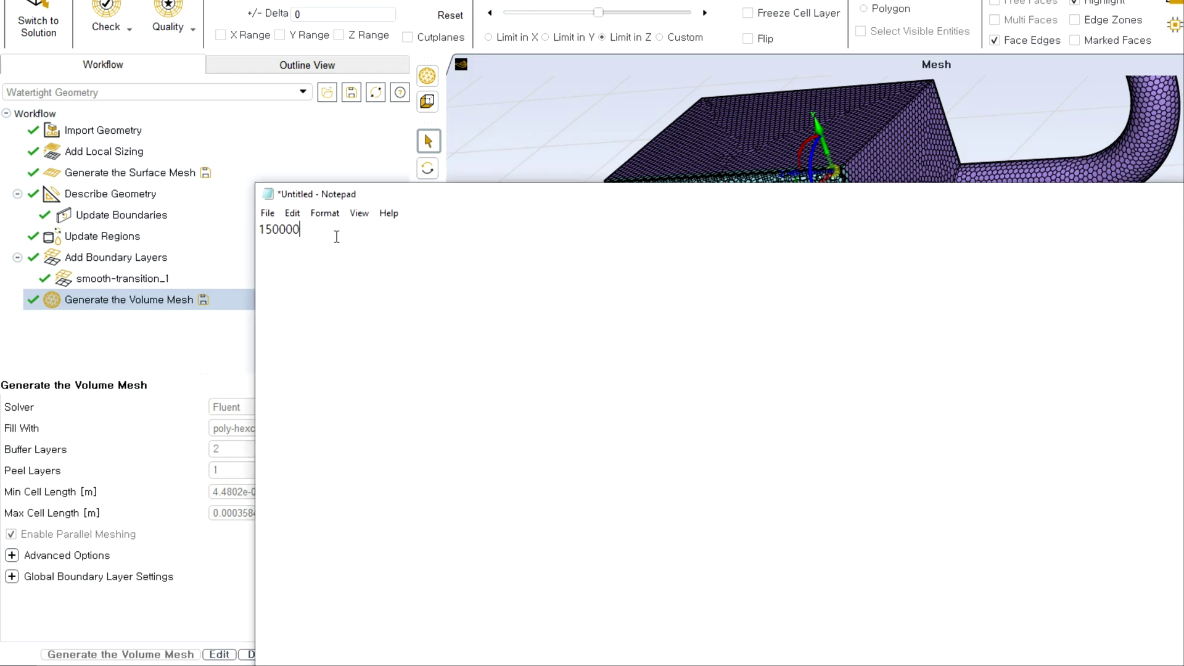
{"action": "type", "text": "356782"}
{"action": "key", "text": "alt+Tab"}
Inspect the poly-hexcore mesh on the sectioned box, at the pipe junction and in the corner boundary layers, and check the counts noted in Notepad.
{"action": "scroll", "coordinate": [791, 266], "scroll_direction": "up", "scroll_amount": 5}
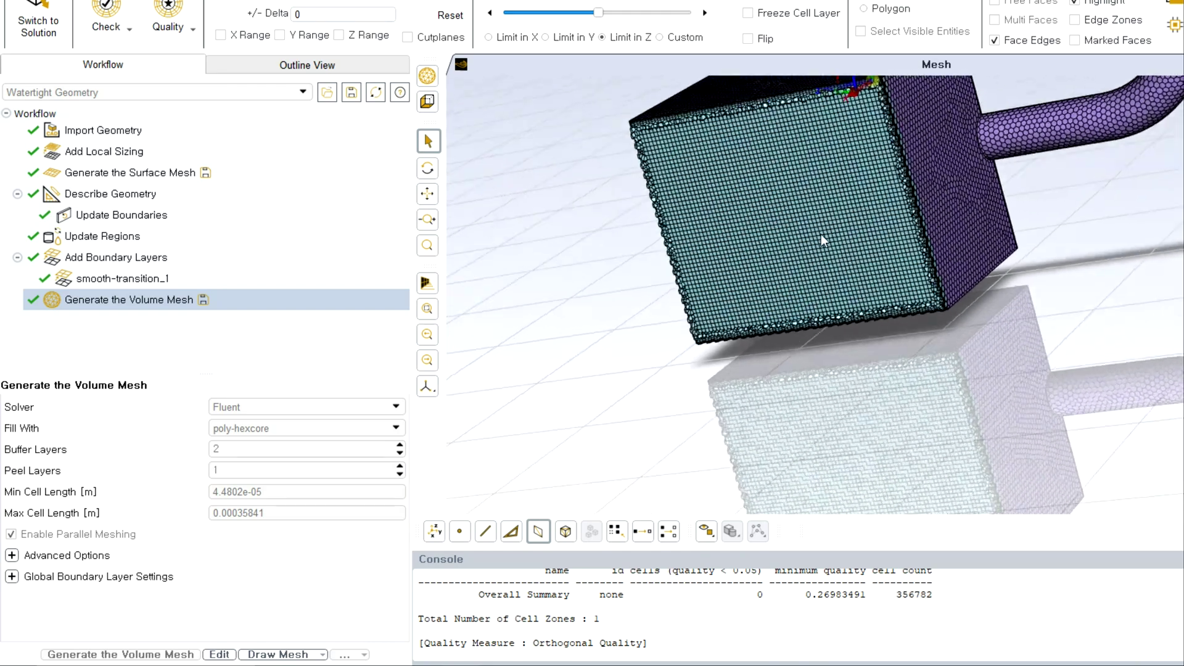
{"action": "scroll", "coordinate": [921, 232], "scroll_direction": "up", "scroll_amount": 6}
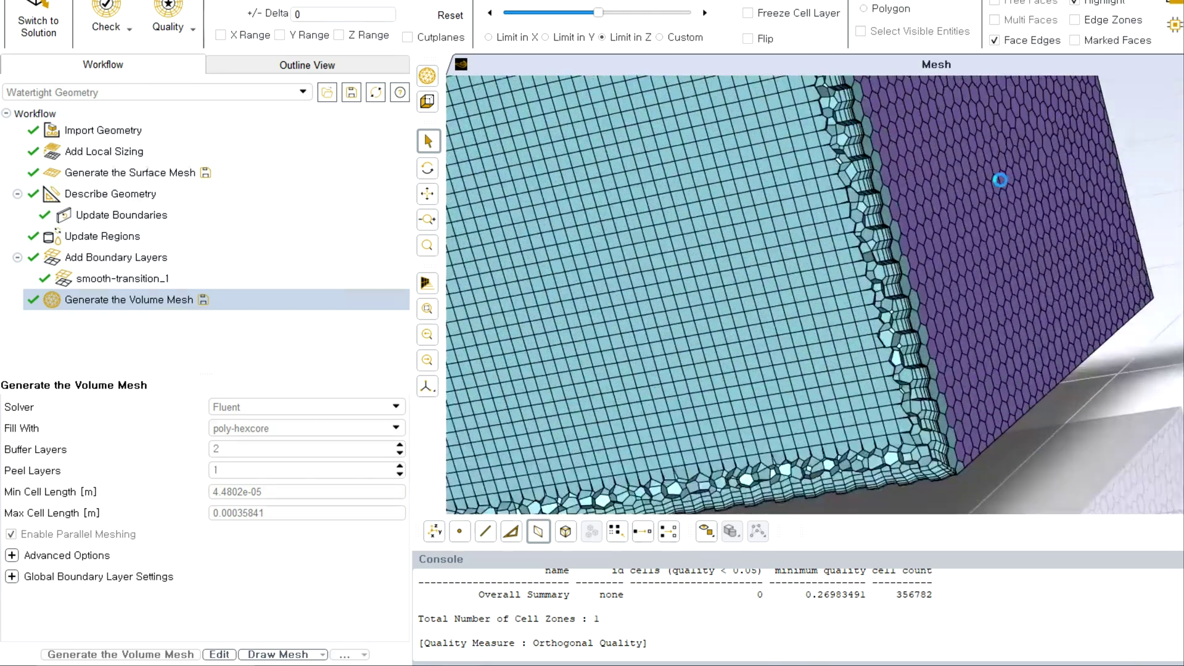
{"action": "left_click_drag", "start_coordinate": [853, 245], "coordinate": [925, 191]}
{"action": "scroll", "coordinate": [906, 319], "scroll_direction": "down", "scroll_amount": 5}
{"action": "scroll", "coordinate": [908, 313], "scroll_direction": "up", "scroll_amount": 5}
{"action": "scroll", "coordinate": [909, 306], "scroll_direction": "up", "scroll_amount": 3}
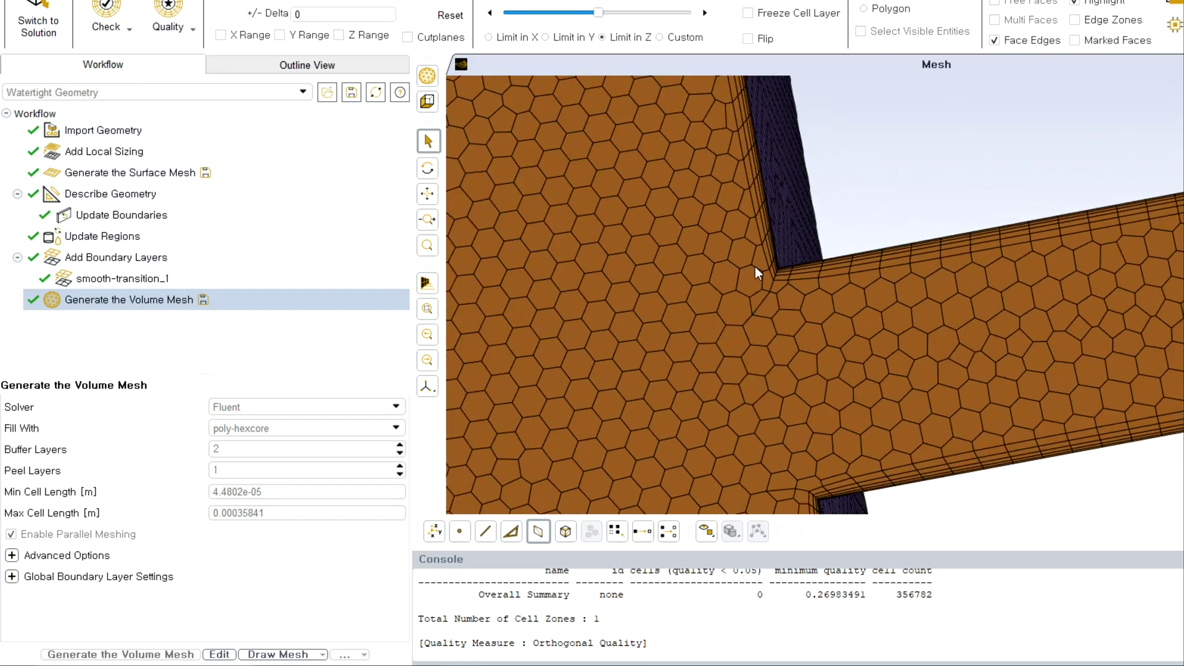
{"action": "scroll", "coordinate": [812, 280], "scroll_direction": "down", "scroll_amount": 8}
{"action": "scroll", "coordinate": [798, 214], "scroll_direction": "up", "scroll_amount": 5}
{"action": "scroll", "coordinate": [798, 213], "scroll_direction": "up", "scroll_amount": 5}
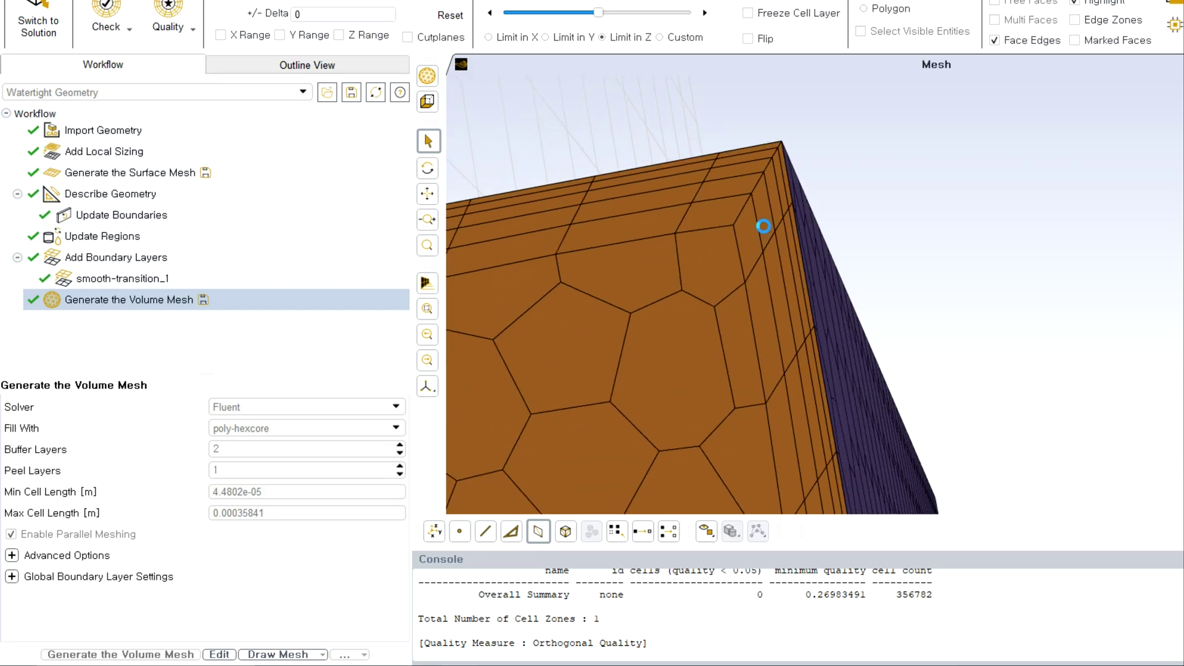
{"action": "scroll", "coordinate": [764, 227], "scroll_direction": "down", "scroll_amount": 10}
{"action": "left_click_drag", "start_coordinate": [757, 235], "coordinate": [810, 272]}
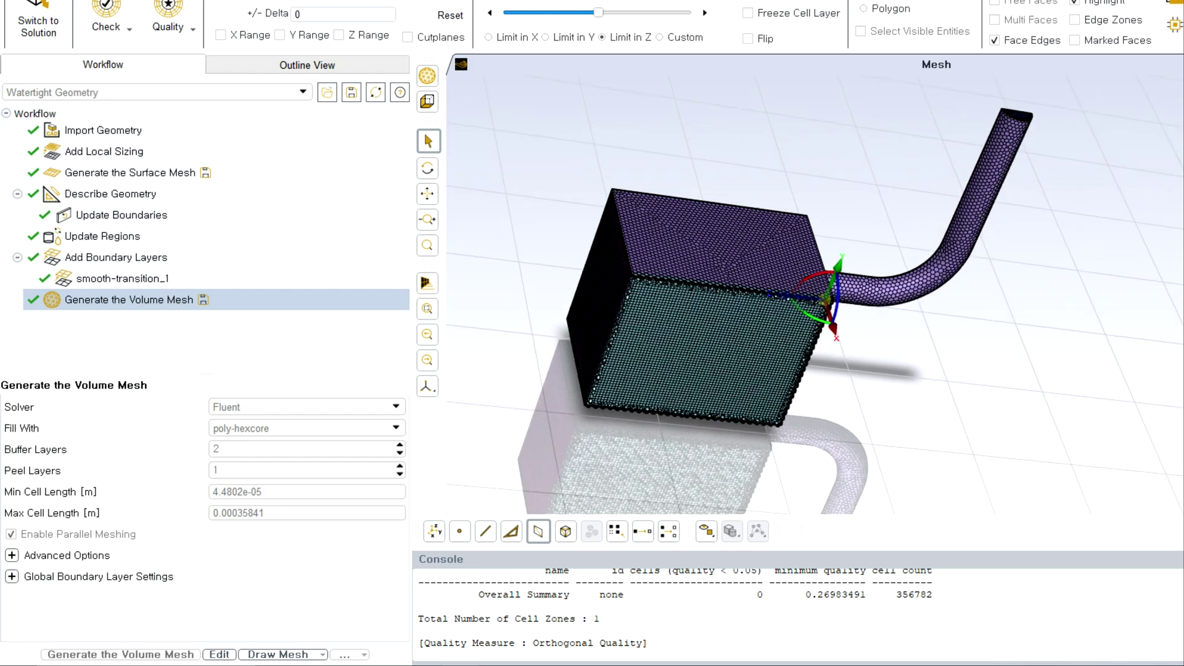
{"action": "key", "text": "alt+Tab"}
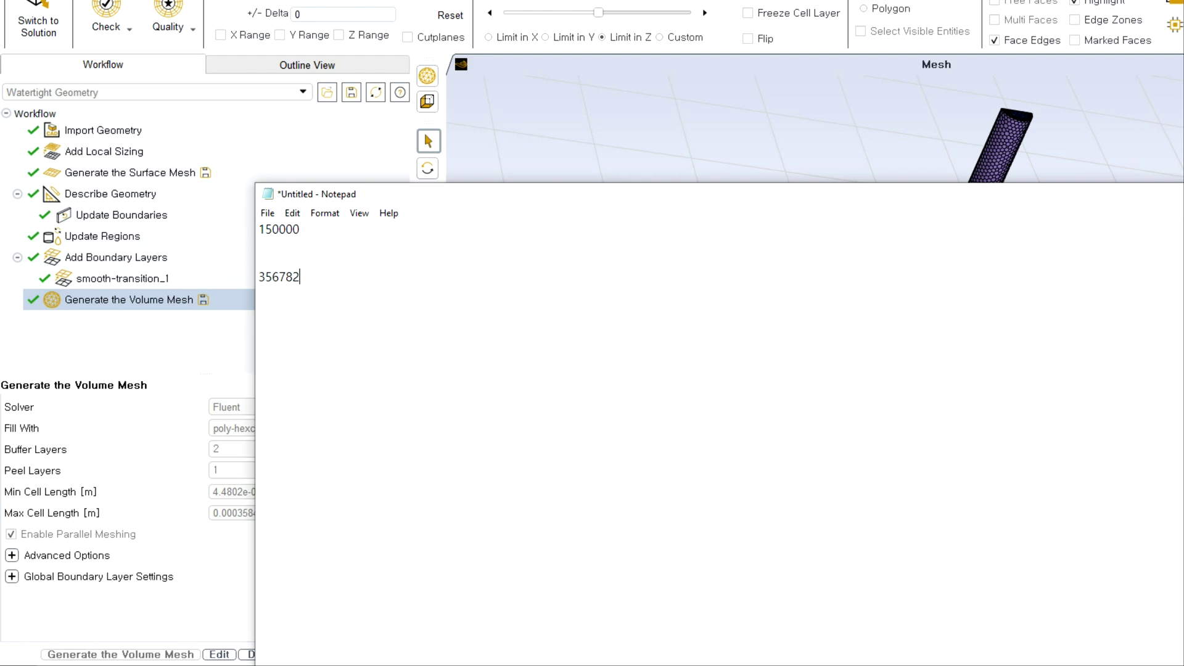
{"action": "key", "text": "alt+Tab"}
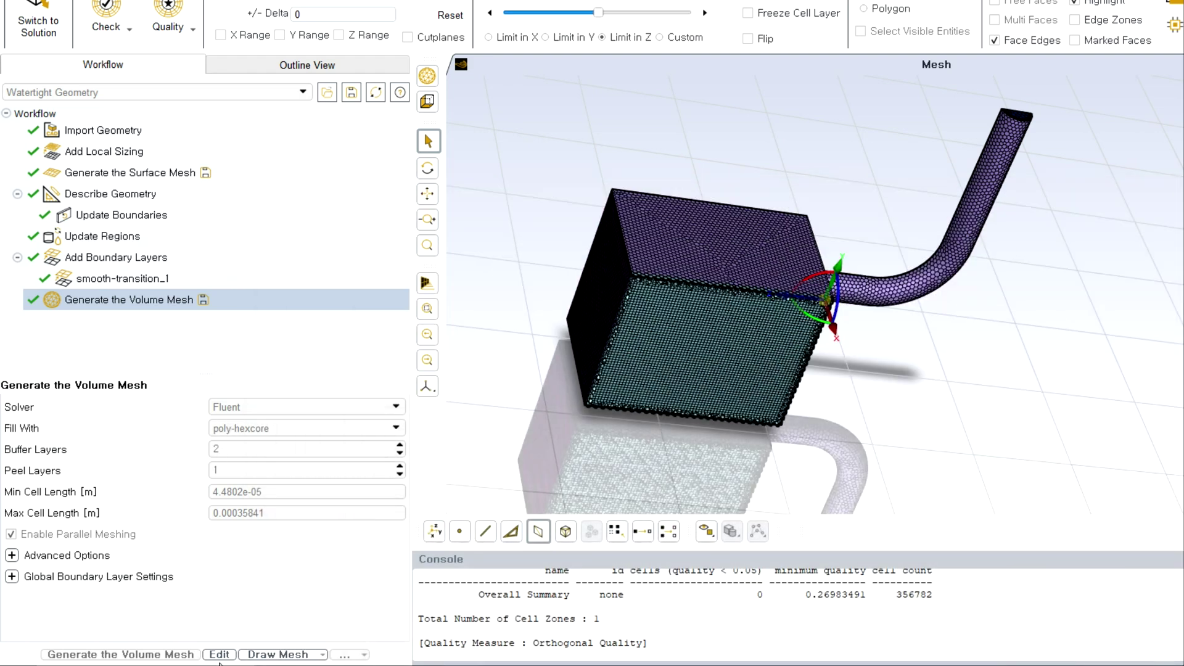
Edit the volume mesh task to use hexcore fill and regenerate the volume mesh.
{"action": "left_click", "coordinate": [219, 656]}
{"action": "left_click", "coordinate": [253, 430]}
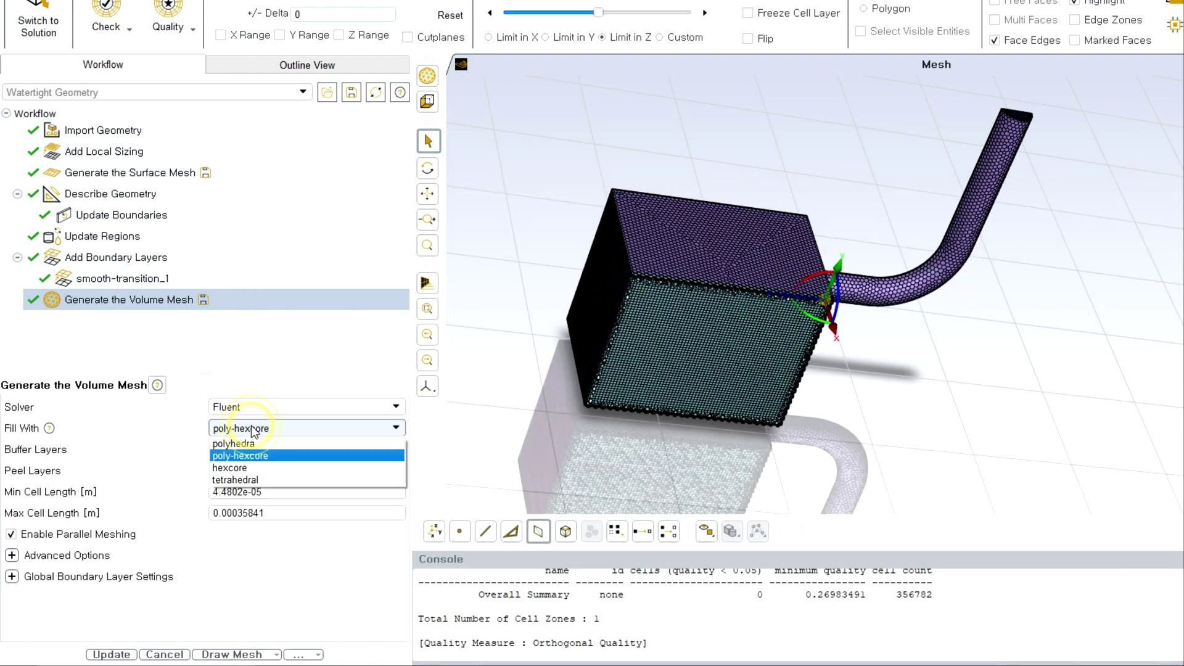
{"action": "left_click", "coordinate": [327, 467]}
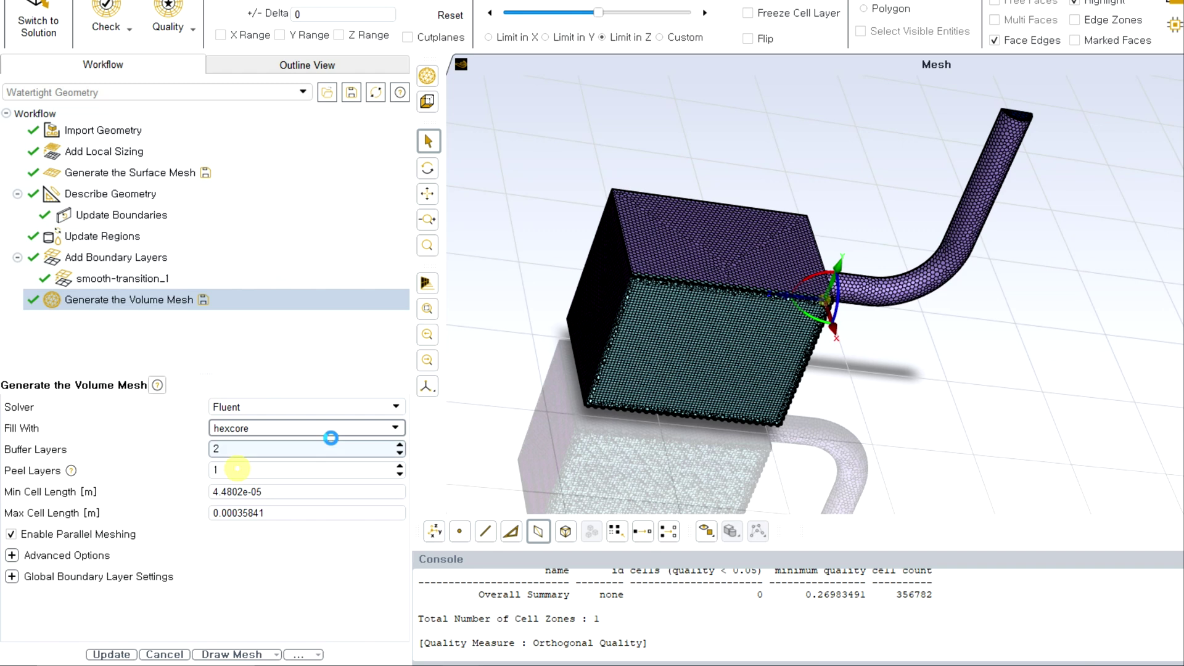
{"action": "left_click", "coordinate": [120, 655]}
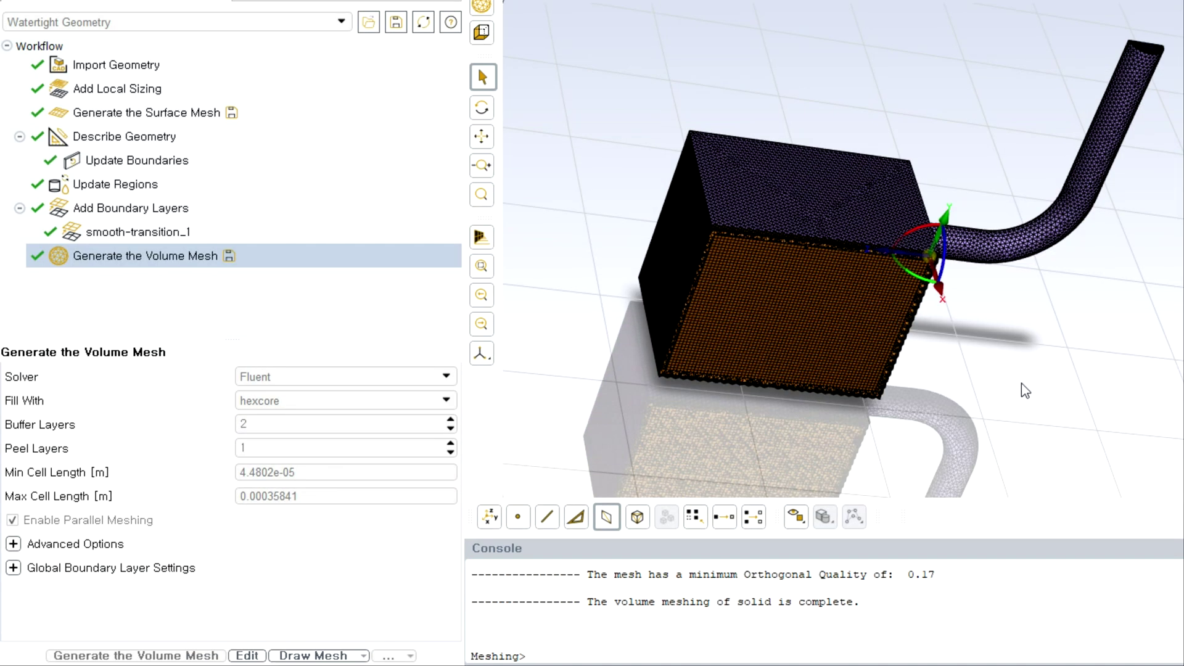
Copy the hexcore cell count 602050 from the log's overall summary into Notepad, and return to Fluent Meshing.
{"action": "scroll", "coordinate": [898, 596], "scroll_direction": "up", "scroll_amount": 5}
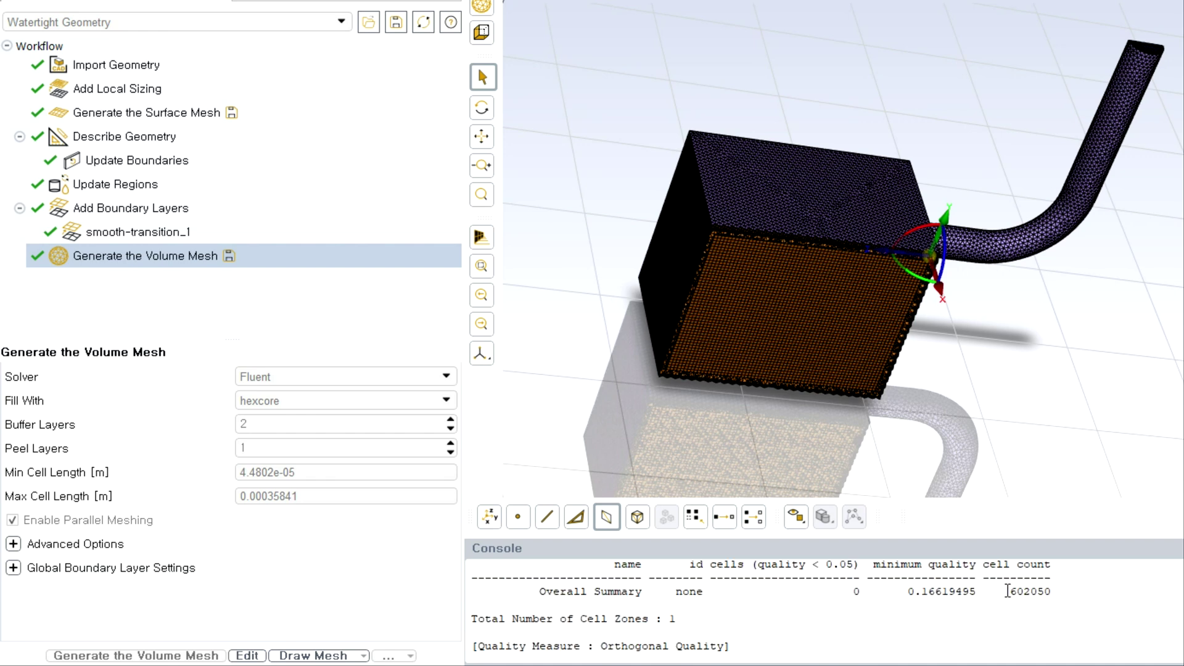
{"action": "left_click_drag", "start_coordinate": [1007, 591], "coordinate": [1074, 590]}
{"action": "left_click", "coordinate": [561, 664]}
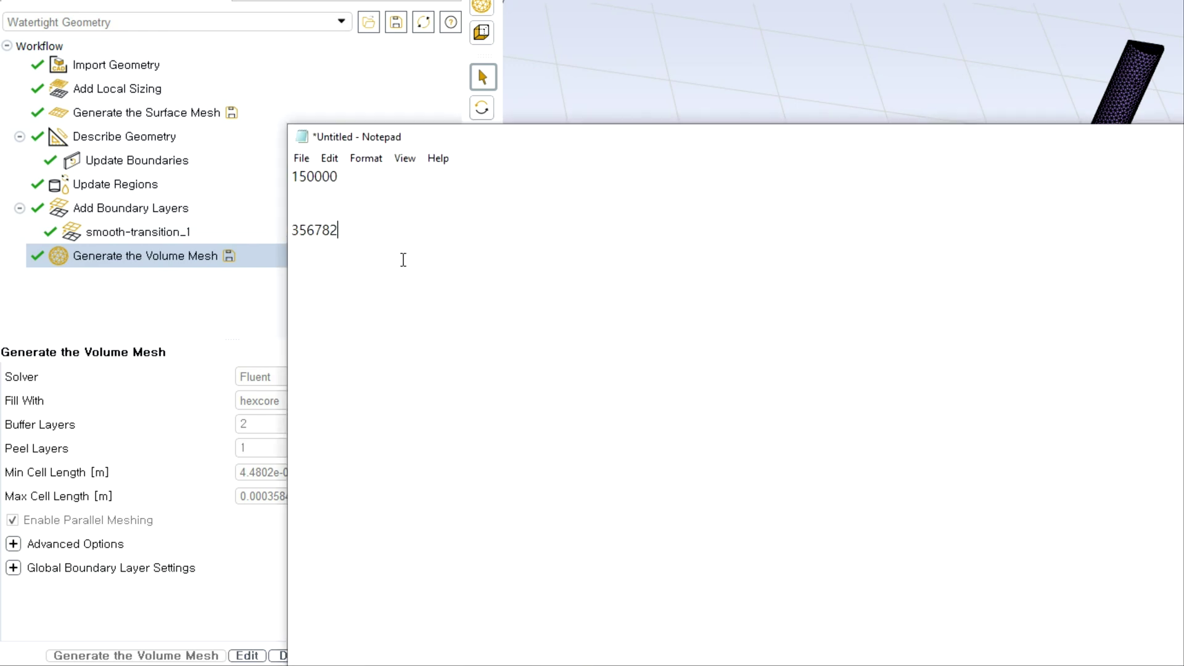
{"action": "type", "text": "602050"}
{"action": "key", "text": "alt+Tab"}
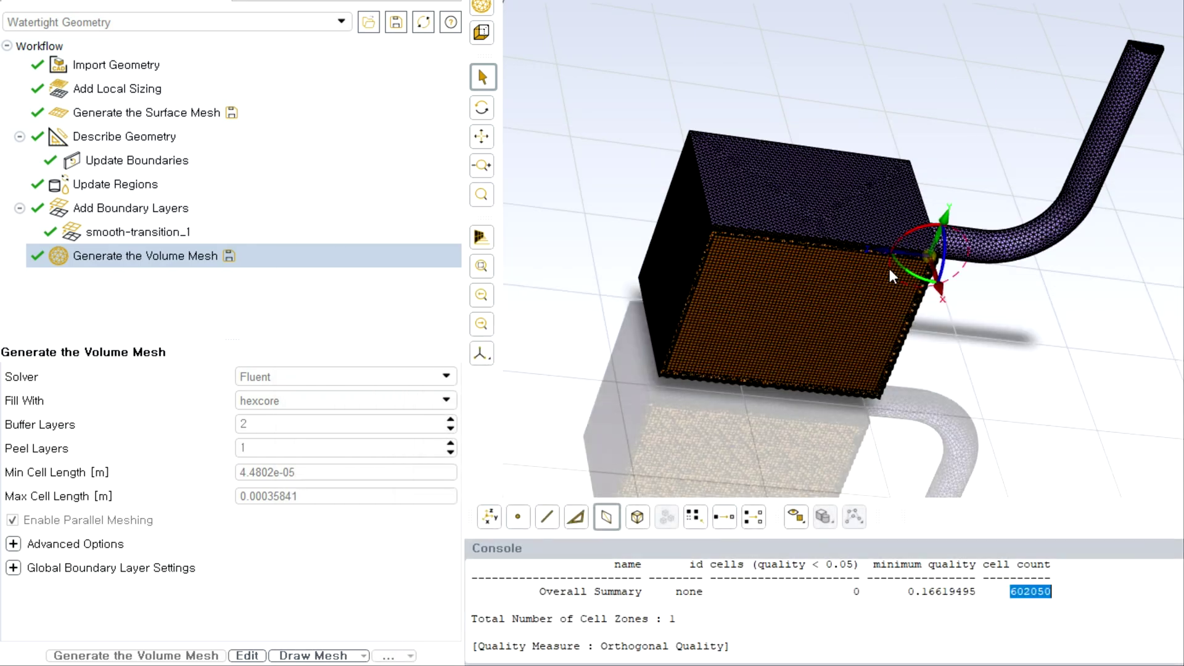
Inspect the hexcore mesh on the sectioned box, its transition cells along the edges, and the pipe's end face.
{"action": "left_click_drag", "start_coordinate": [936, 295], "coordinate": [780, 219]}
{"action": "scroll", "coordinate": [780, 219], "scroll_direction": "down", "scroll_amount": 2}
{"action": "scroll", "coordinate": [882, 173], "scroll_direction": "up", "scroll_amount": 10}
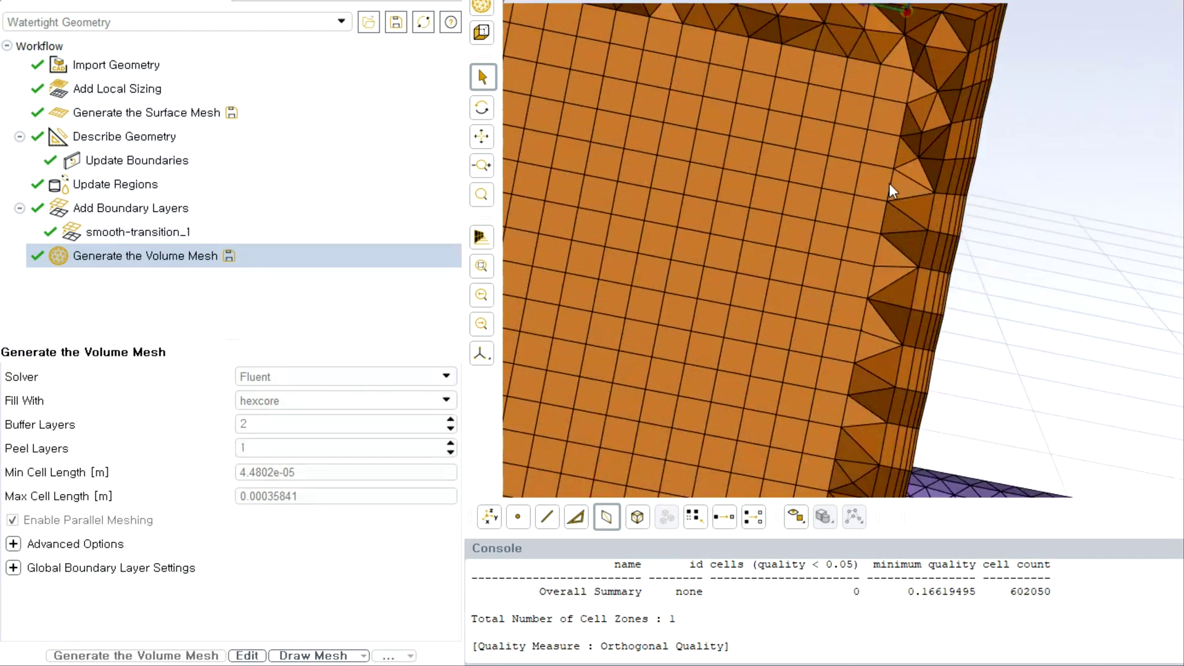
{"action": "scroll", "coordinate": [977, 142], "scroll_direction": "down", "scroll_amount": 5}
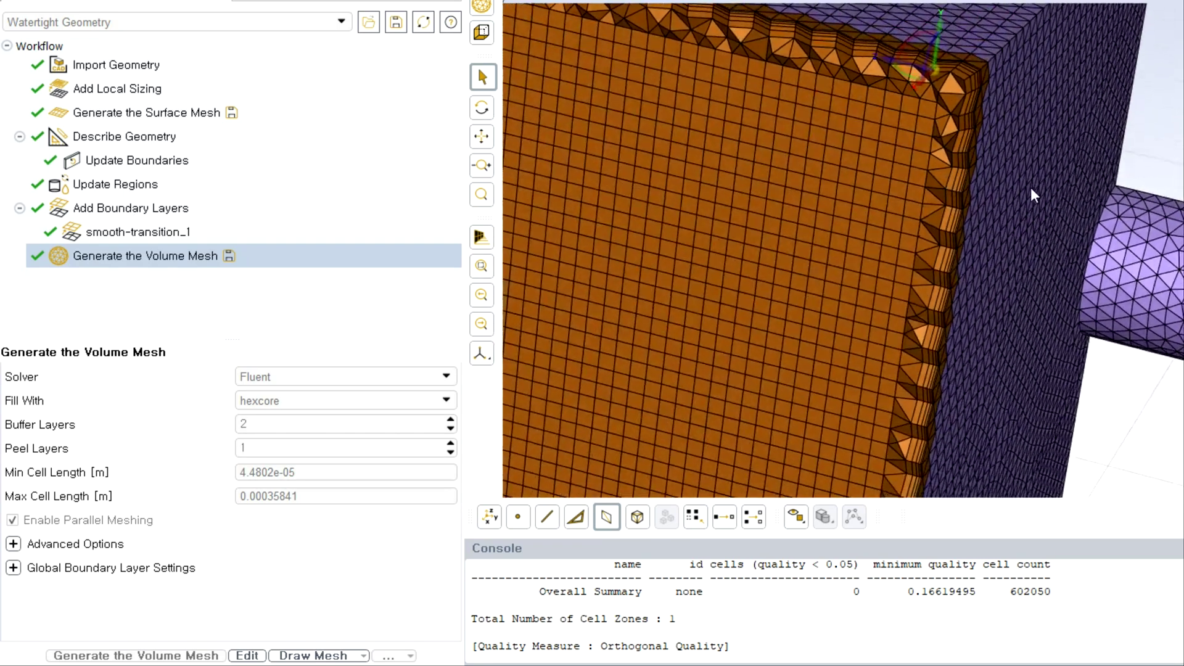
{"action": "left_click_drag", "start_coordinate": [1031, 187], "coordinate": [907, 265]}
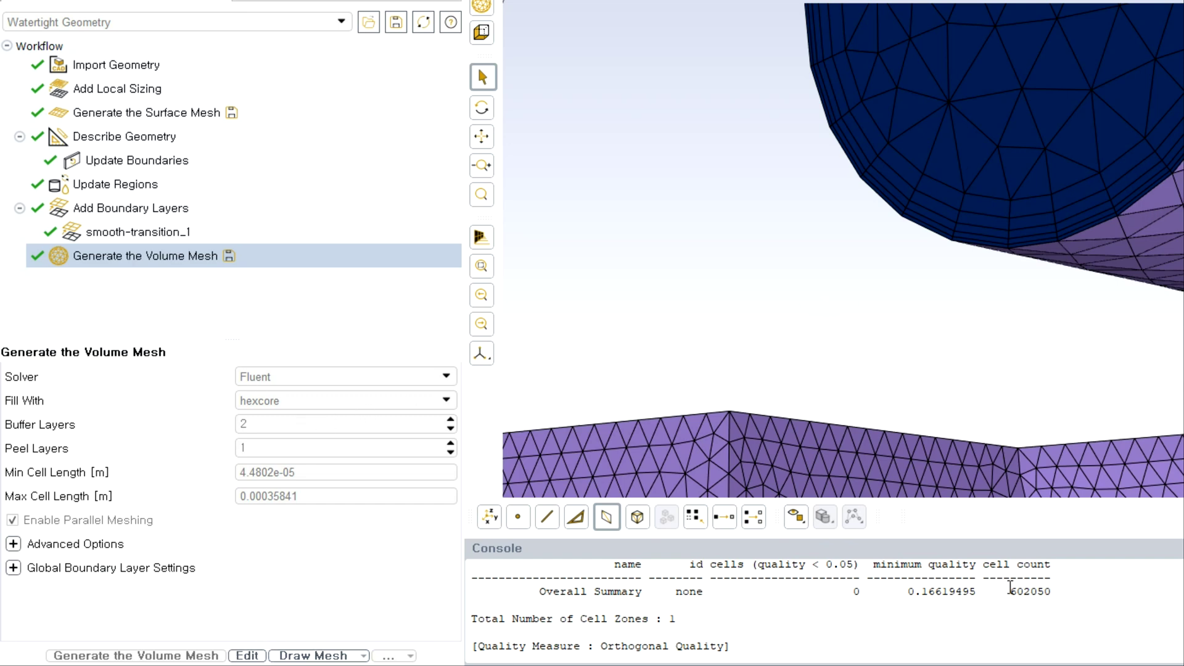
Edit the volume mesh task to use tetrahedral fill, regenerate the volume mesh, and check the poly-hexcore count noted in Notepad meanwhile.
{"action": "left_click", "coordinate": [253, 655]}
{"action": "left_click", "coordinate": [294, 401]}
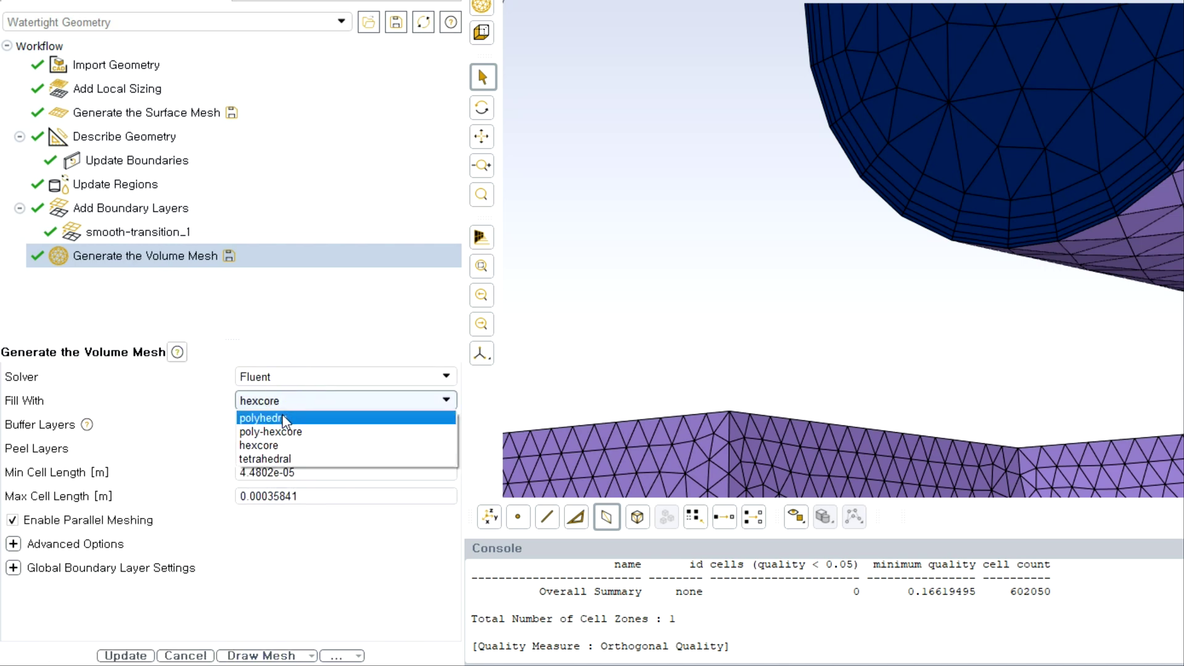
{"action": "left_click", "coordinate": [276, 459]}
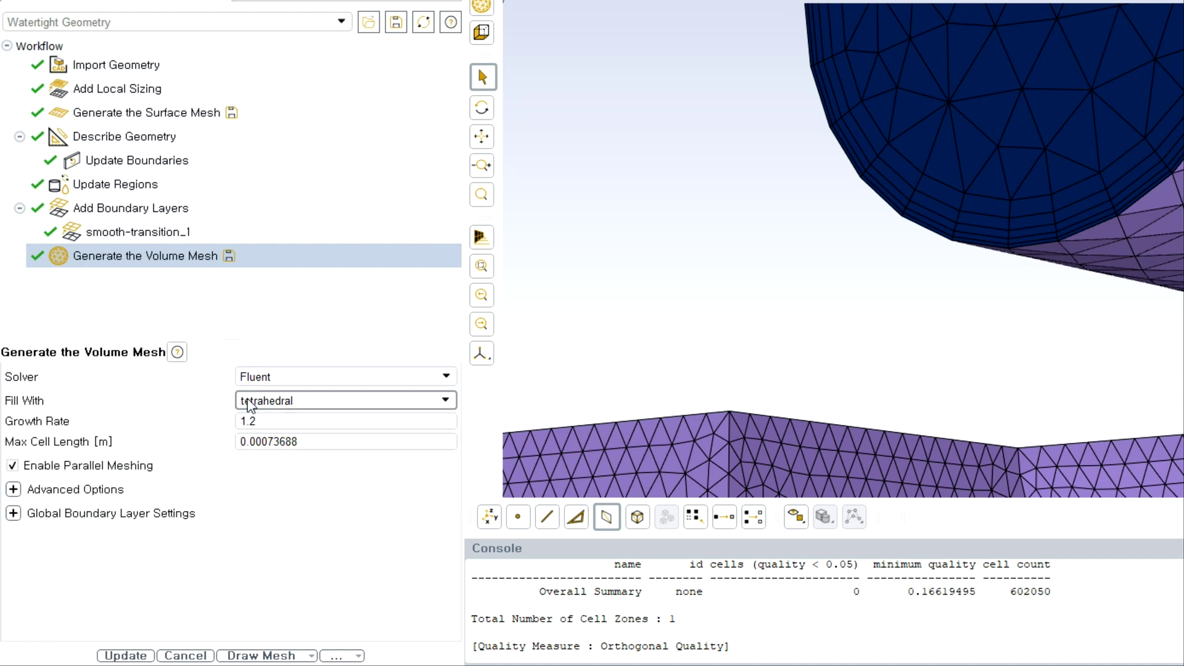
{"action": "left_click", "coordinate": [125, 655]}
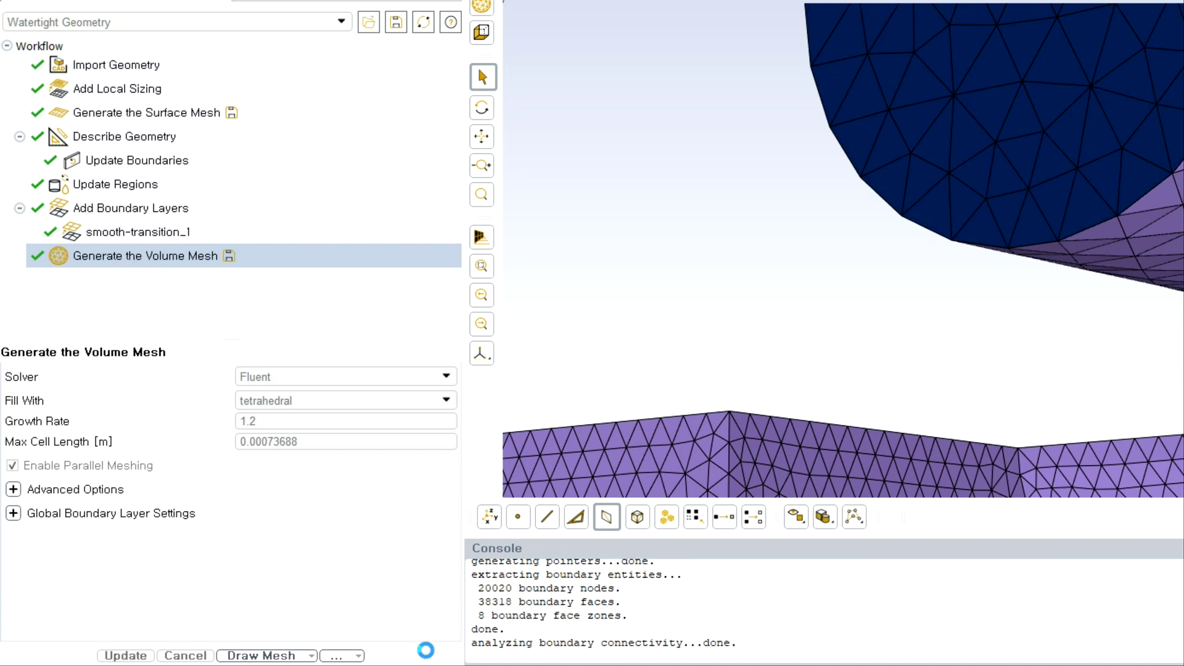
{"action": "key", "text": "alt+Tab"}
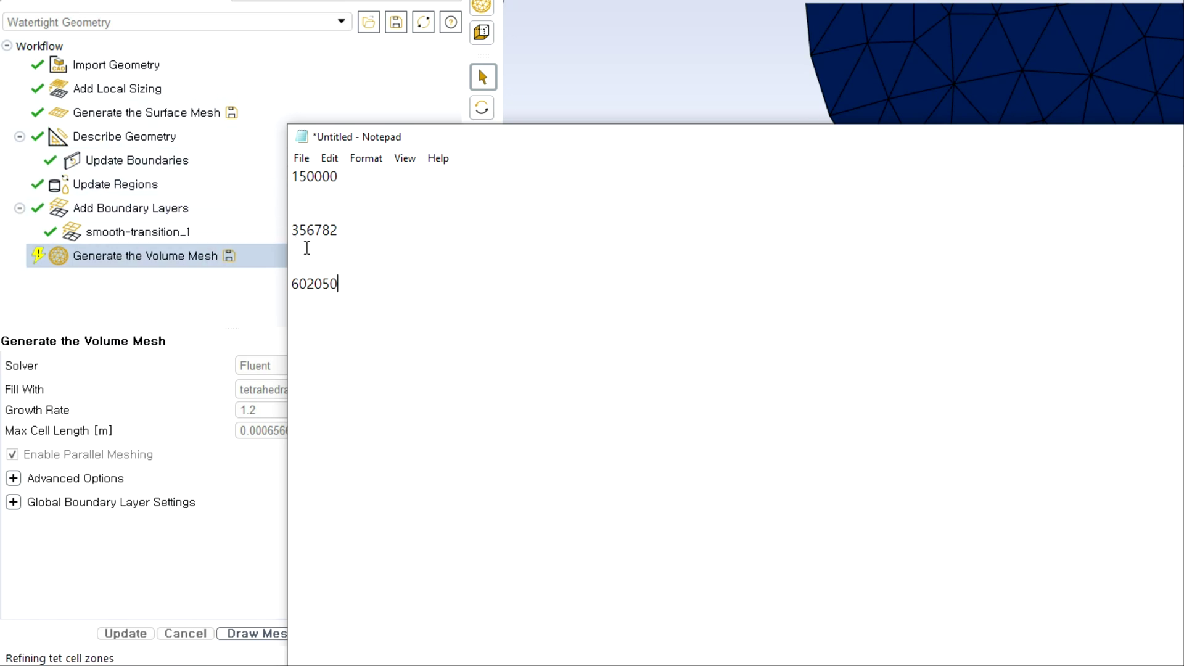
{"action": "left_click_drag", "start_coordinate": [338, 235], "coordinate": [289, 229]}
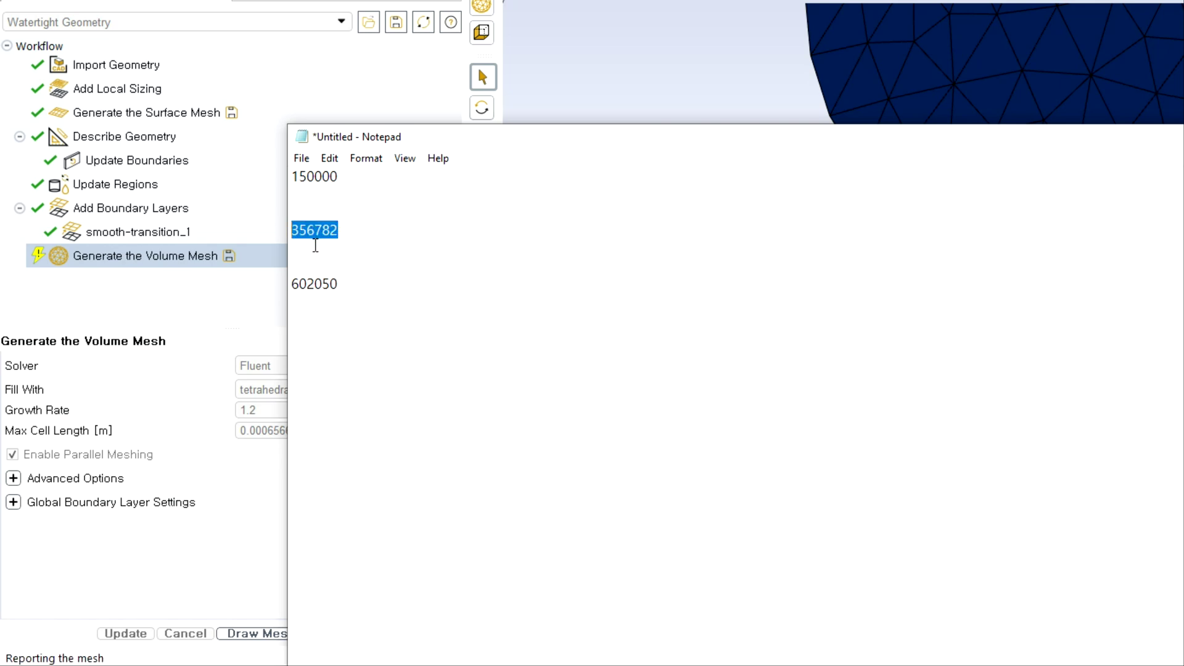
{"action": "key", "text": "super+Down"}
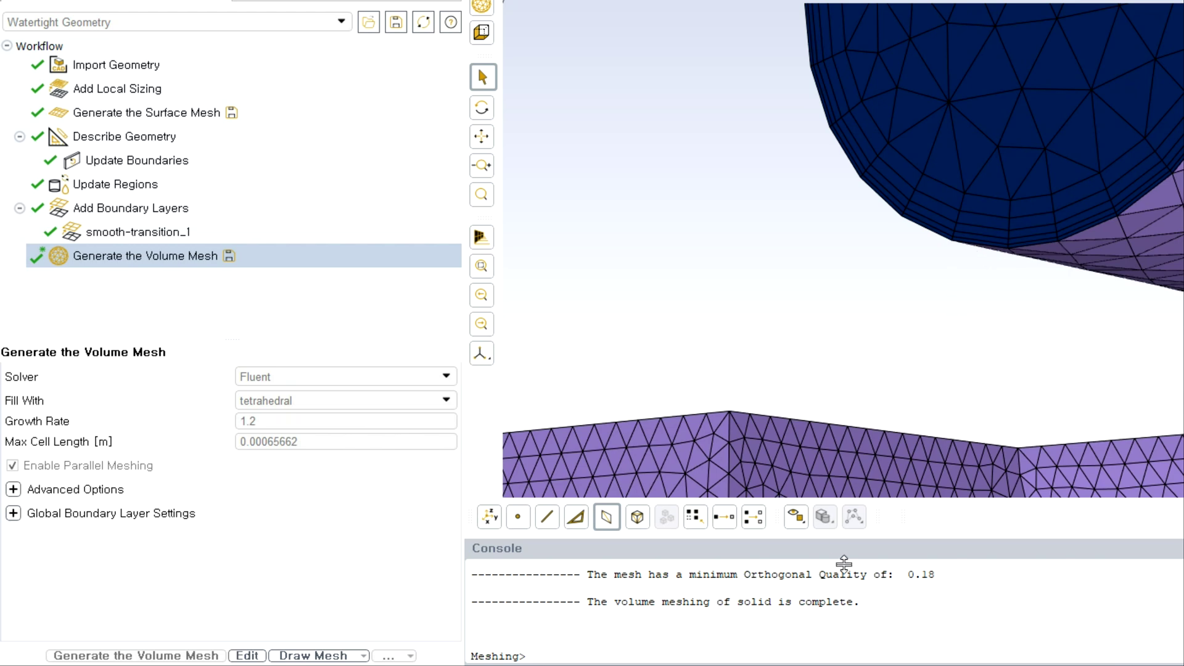
Copy the tetrahedral cell count 611281 from the log's overall summary into Notepad, and return to Fluent Meshing.
{"action": "scroll", "coordinate": [758, 623], "scroll_direction": "up", "scroll_amount": 5}
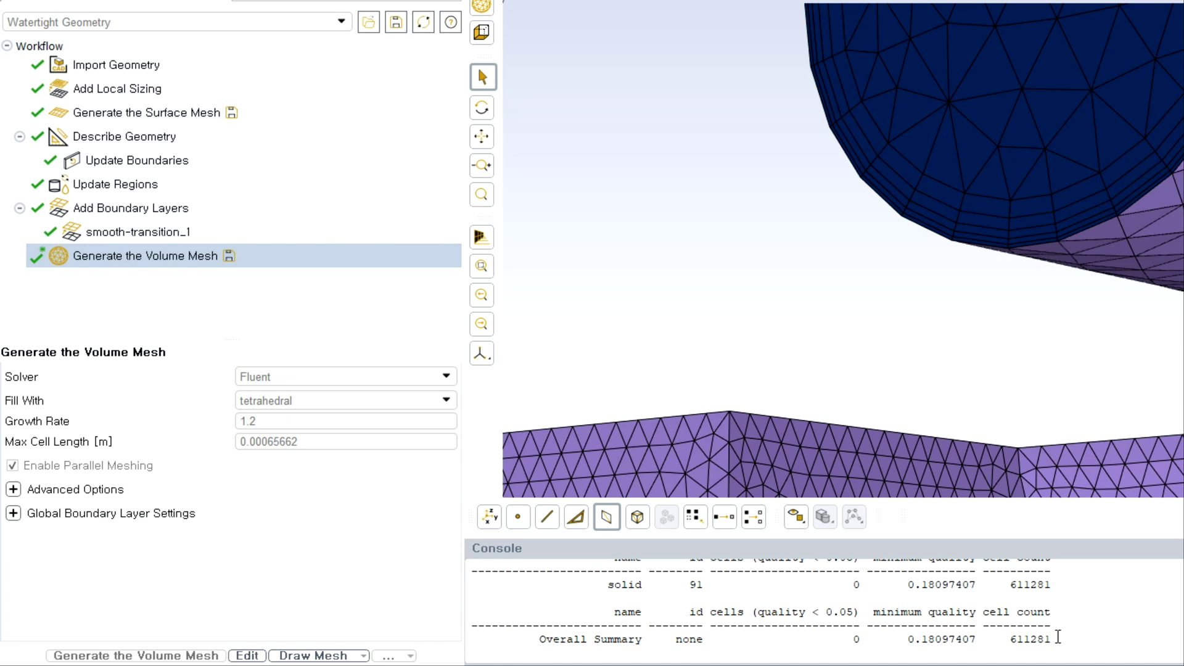
{"action": "left_click_drag", "start_coordinate": [1057, 637], "coordinate": [1016, 636]}
{"action": "key", "text": "alt+Tab"}
{"action": "left_click", "coordinate": [397, 282]}
{"action": "key", "text": "Return"}
{"action": "type", "text": "611281"}
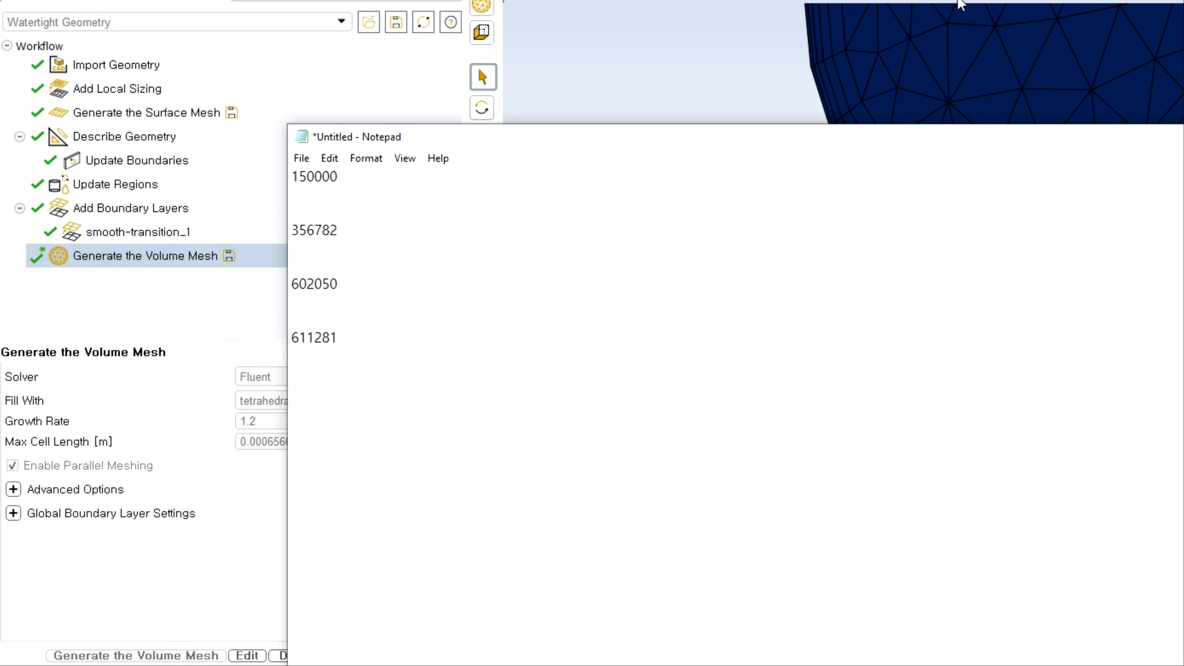
{"action": "key", "text": "alt+Tab"}
Inspect the tetrahedral mesh on the pipe's end face, on the sectioned box interior, and in the boundary layers along its edge.
{"action": "scroll", "coordinate": [1036, 290], "scroll_direction": "down", "scroll_amount": 5}
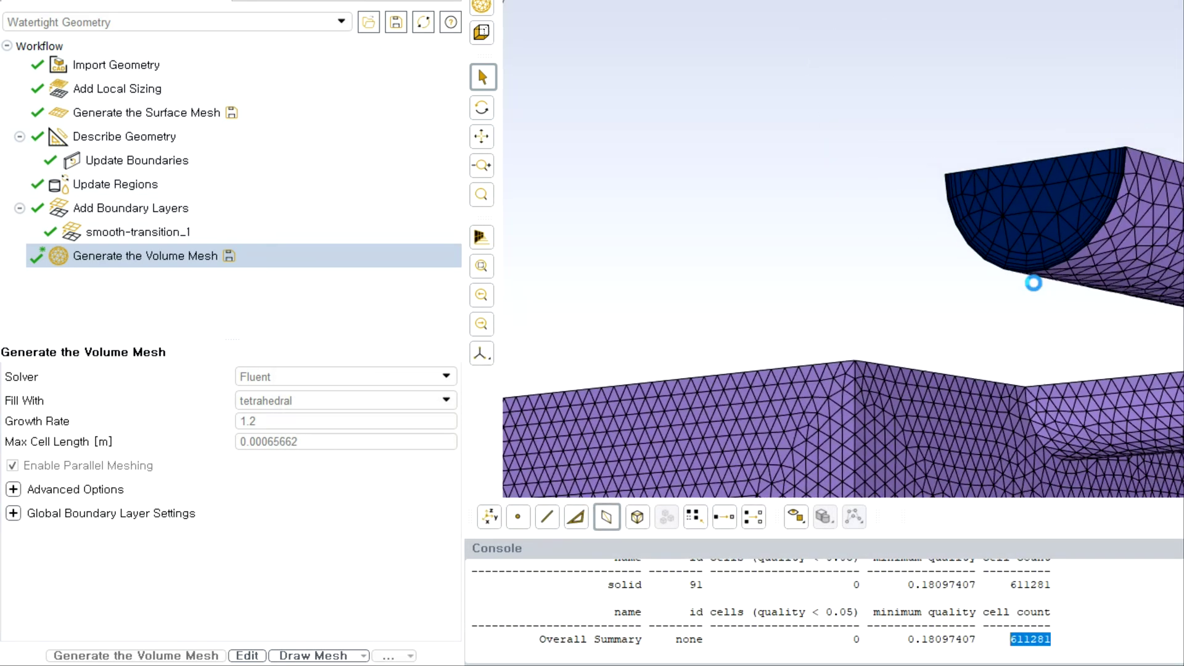
{"action": "scroll", "coordinate": [1036, 290], "scroll_direction": "down", "scroll_amount": 3}
{"action": "left_click_drag", "start_coordinate": [1036, 290], "coordinate": [1048, 265]}
{"action": "left_click_drag", "start_coordinate": [1022, 318], "coordinate": [1052, 291]}
{"action": "scroll", "coordinate": [1068, 368], "scroll_direction": "down", "scroll_amount": 2}
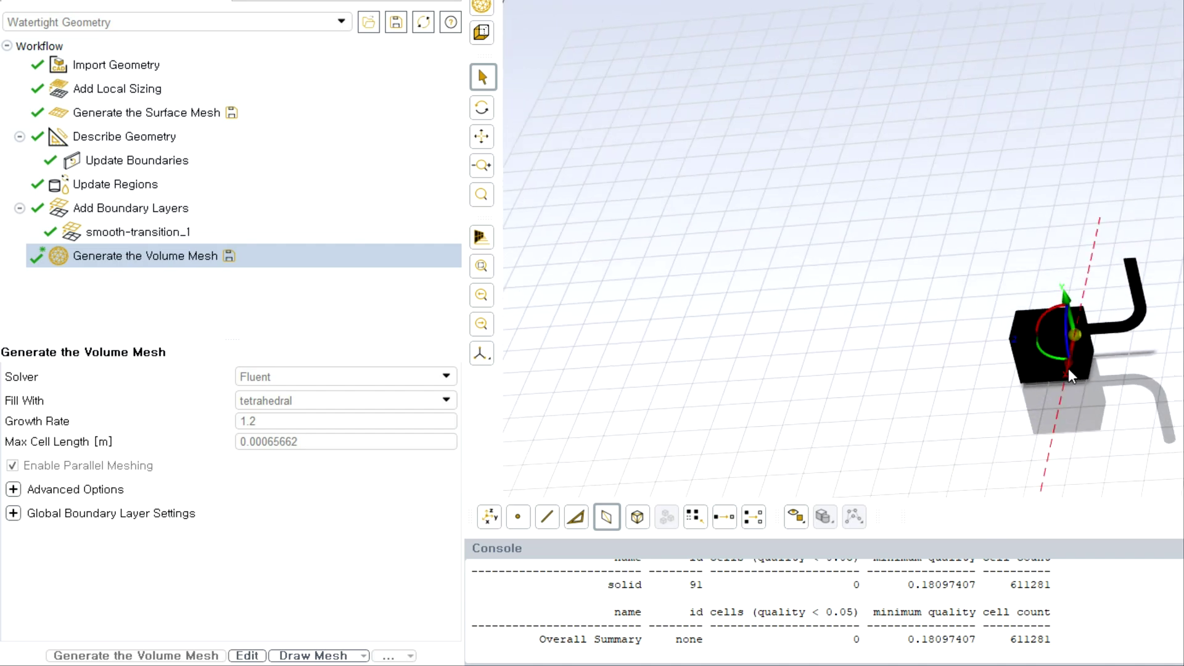
{"action": "scroll", "coordinate": [1066, 368], "scroll_direction": "up", "scroll_amount": 8}
{"action": "left_click_drag", "start_coordinate": [1075, 240], "coordinate": [1045, 282]}
{"action": "scroll", "coordinate": [1045, 281], "scroll_direction": "up", "scroll_amount": 8}
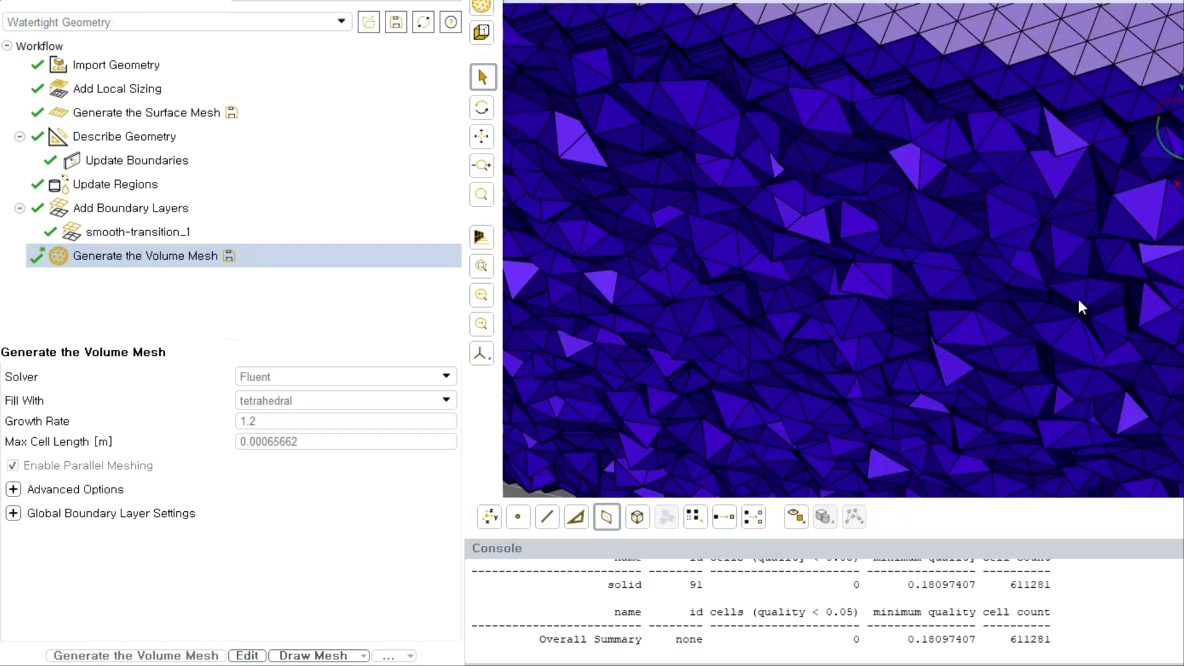
{"action": "scroll", "coordinate": [1079, 296], "scroll_direction": "up", "scroll_amount": 3}
{"action": "left_click_drag", "start_coordinate": [1115, 215], "coordinate": [1010, 297]}
{"action": "scroll", "coordinate": [1007, 290], "scroll_direction": "down", "scroll_amount": 10}
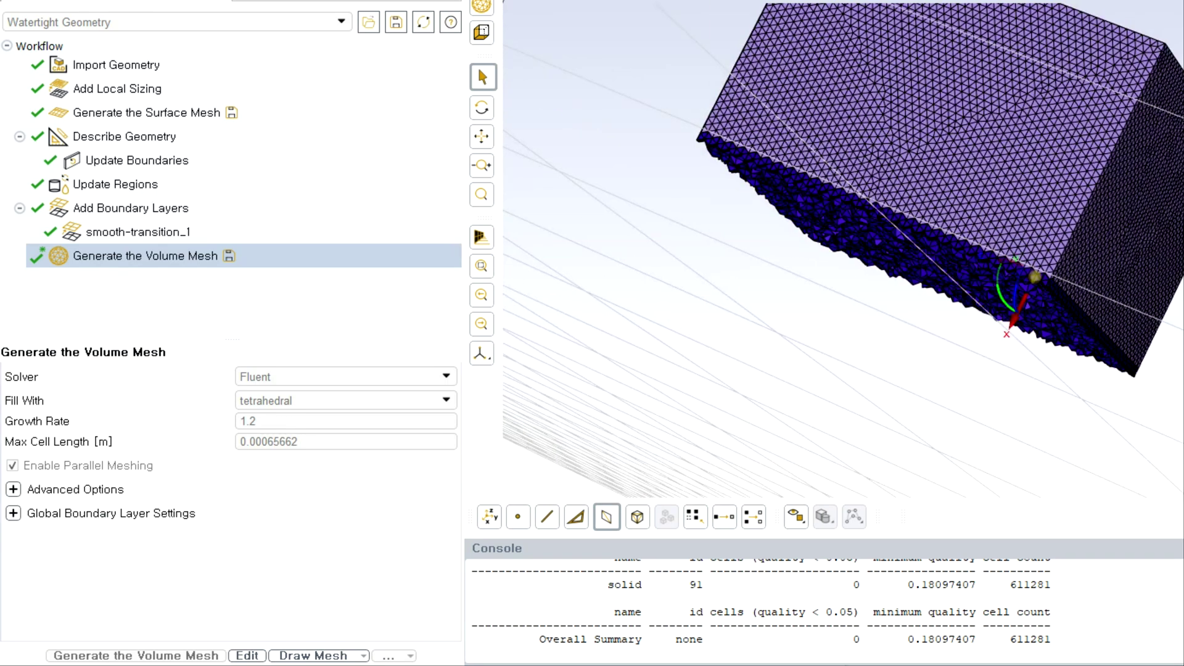
Switch to Notepad and compare the cell counts noted for the polyhedra, poly hexa, Hexacore and tetra meshes.
{"action": "key", "text": "alt+Tab"}
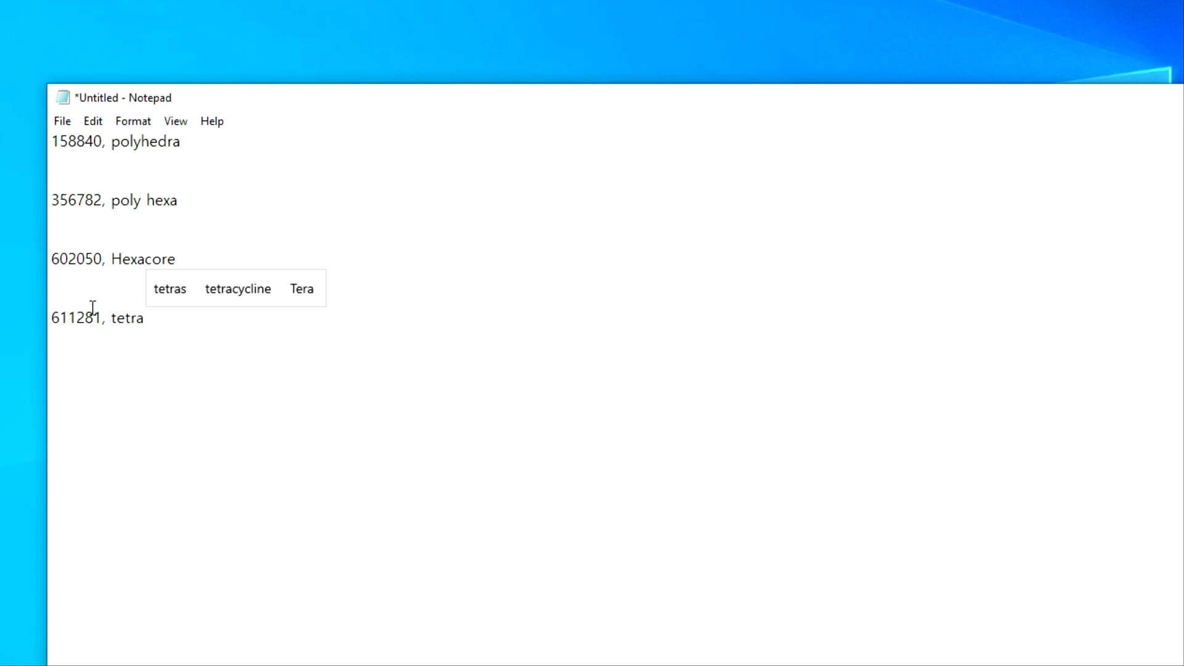
{"action": "left_click_drag", "start_coordinate": [52, 198], "coordinate": [177, 197]}
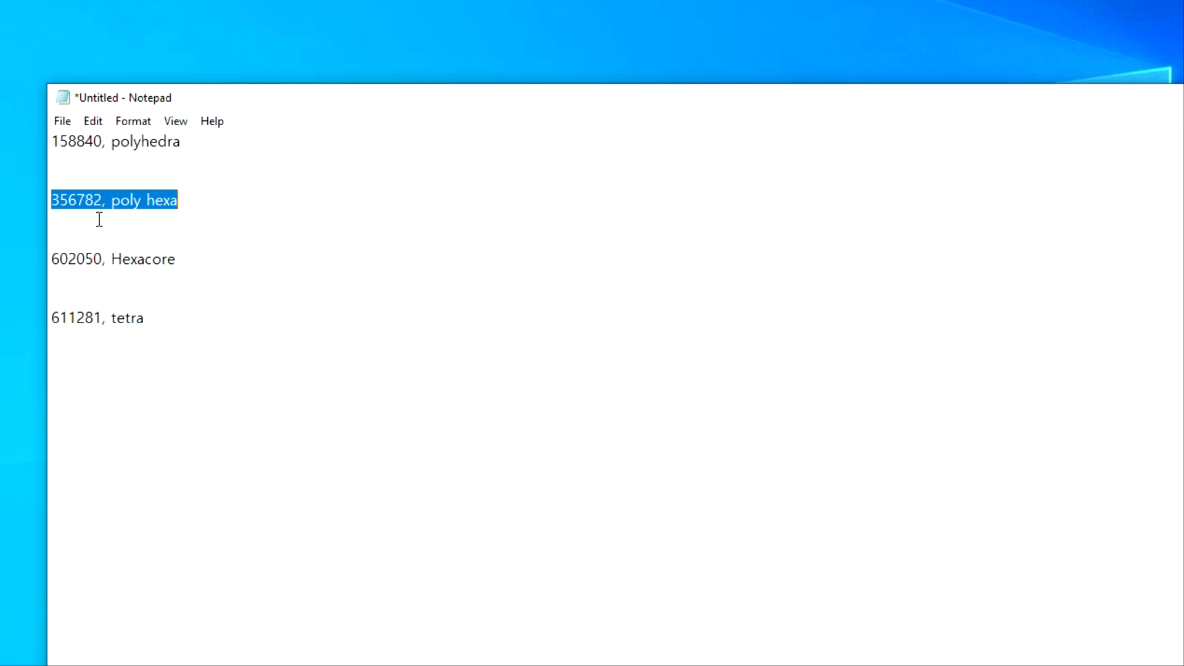
{"action": "left_click_drag", "start_coordinate": [56, 262], "coordinate": [188, 260]}
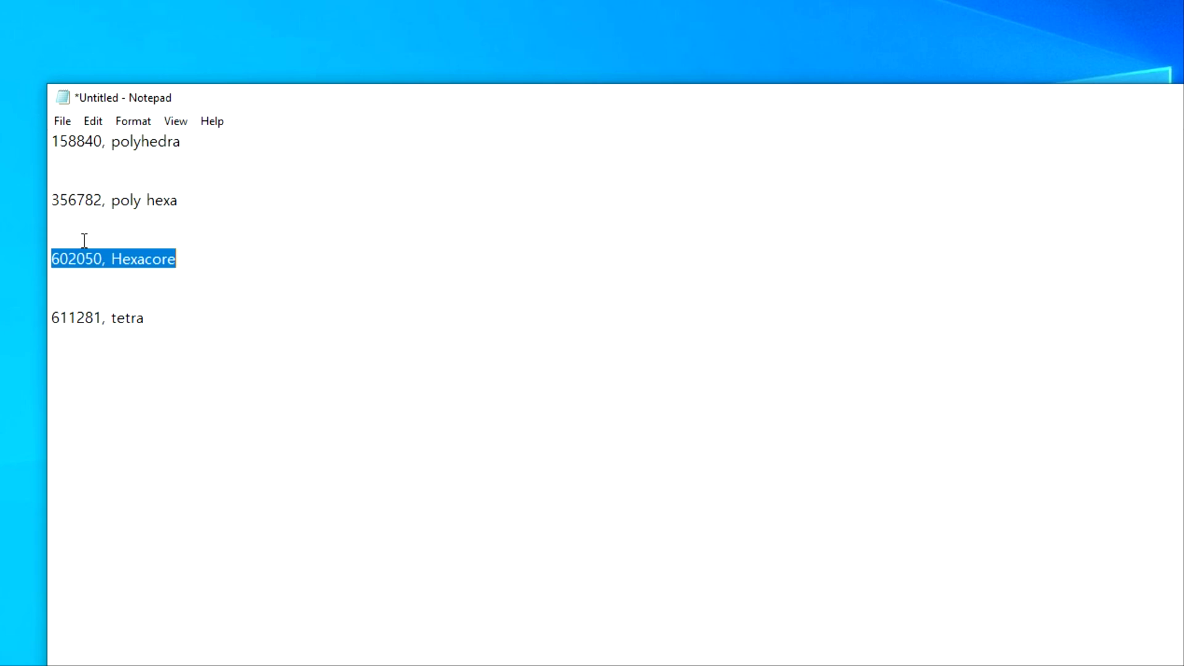
{"action": "double_click", "coordinate": [149, 198]}
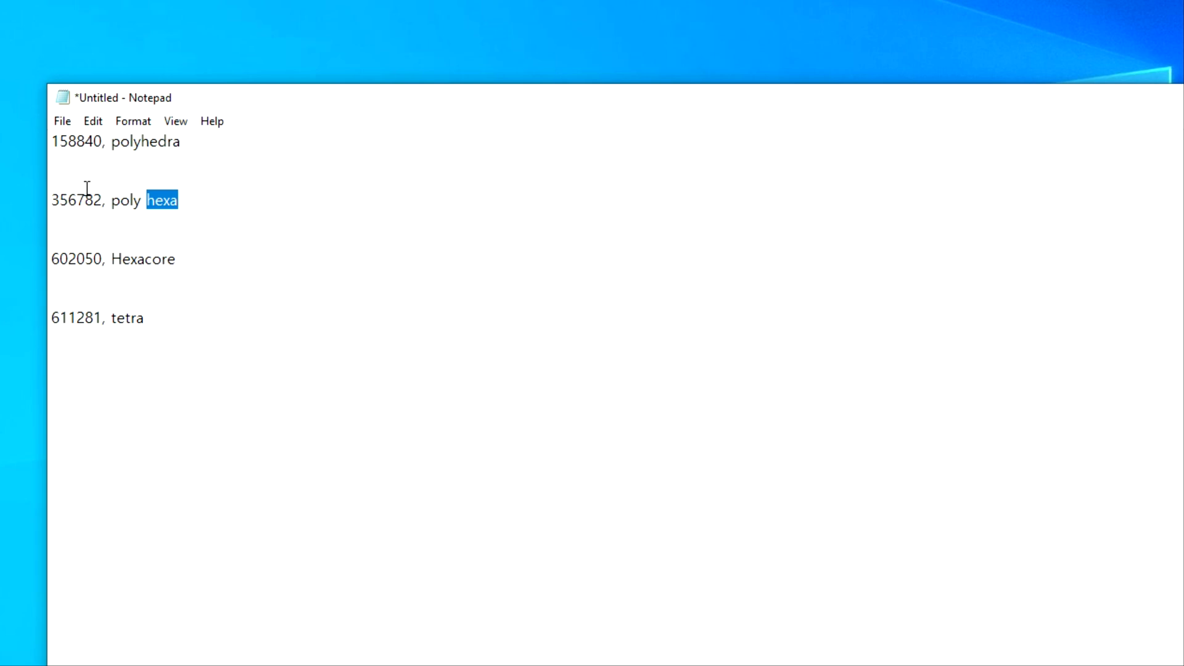
{"action": "left_click", "coordinate": [185, 200]}
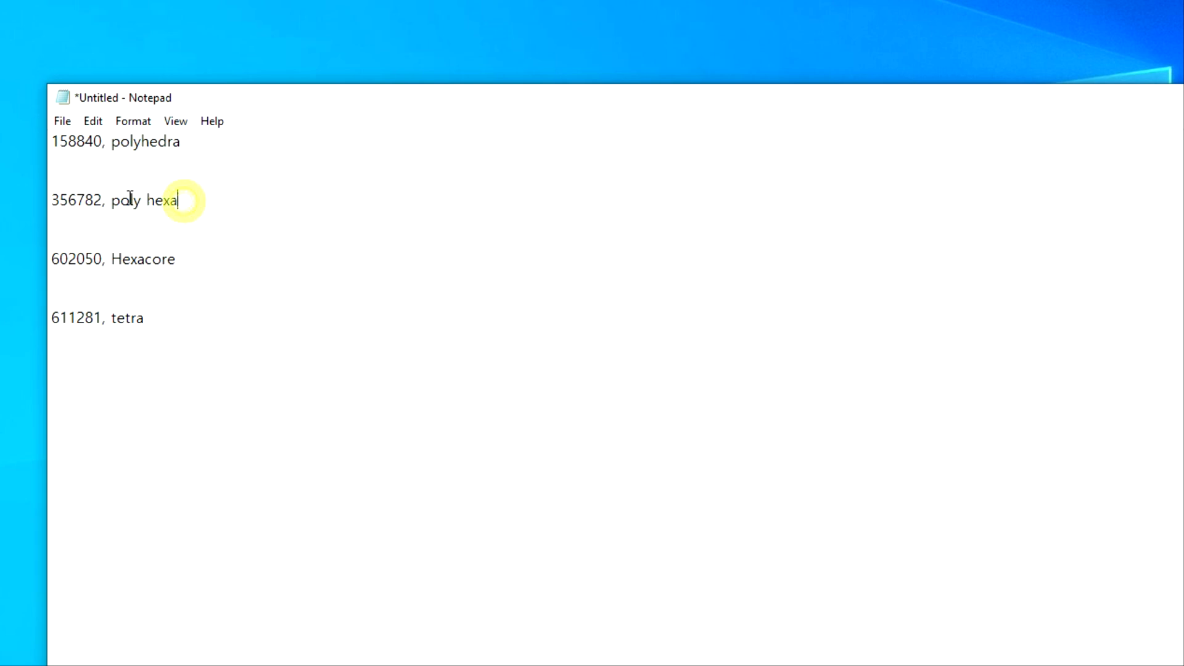
{"action": "left_click_drag", "start_coordinate": [189, 196], "coordinate": [17, 192]}
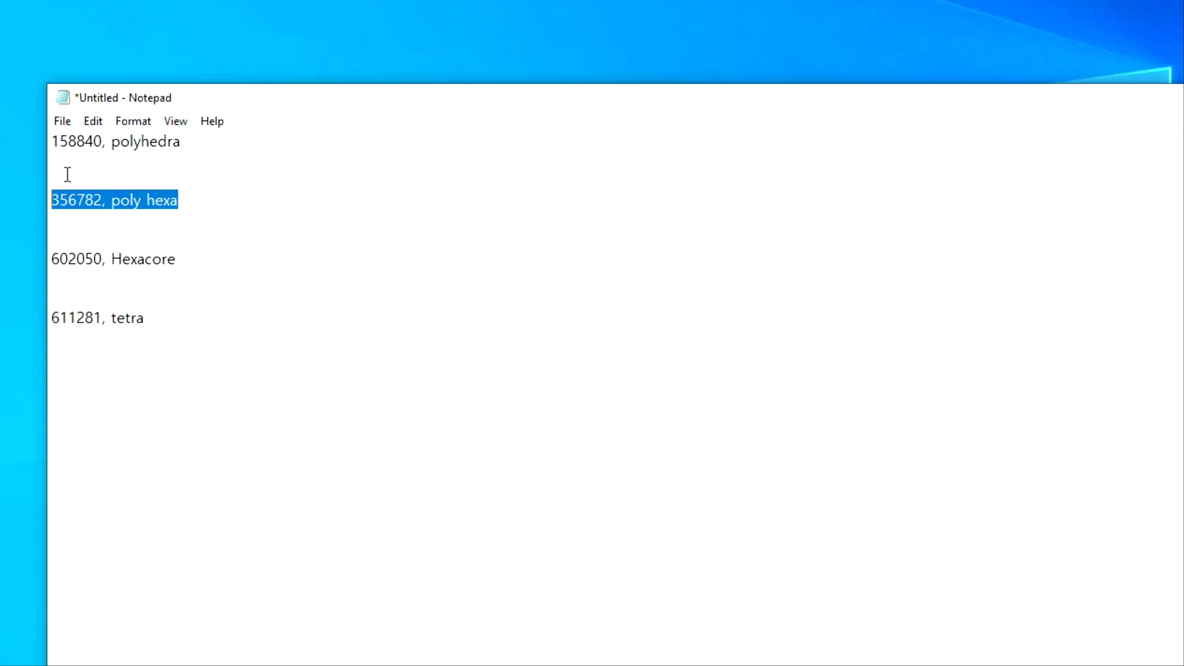
{"action": "left_click_drag", "start_coordinate": [191, 140], "coordinate": [42, 135]}
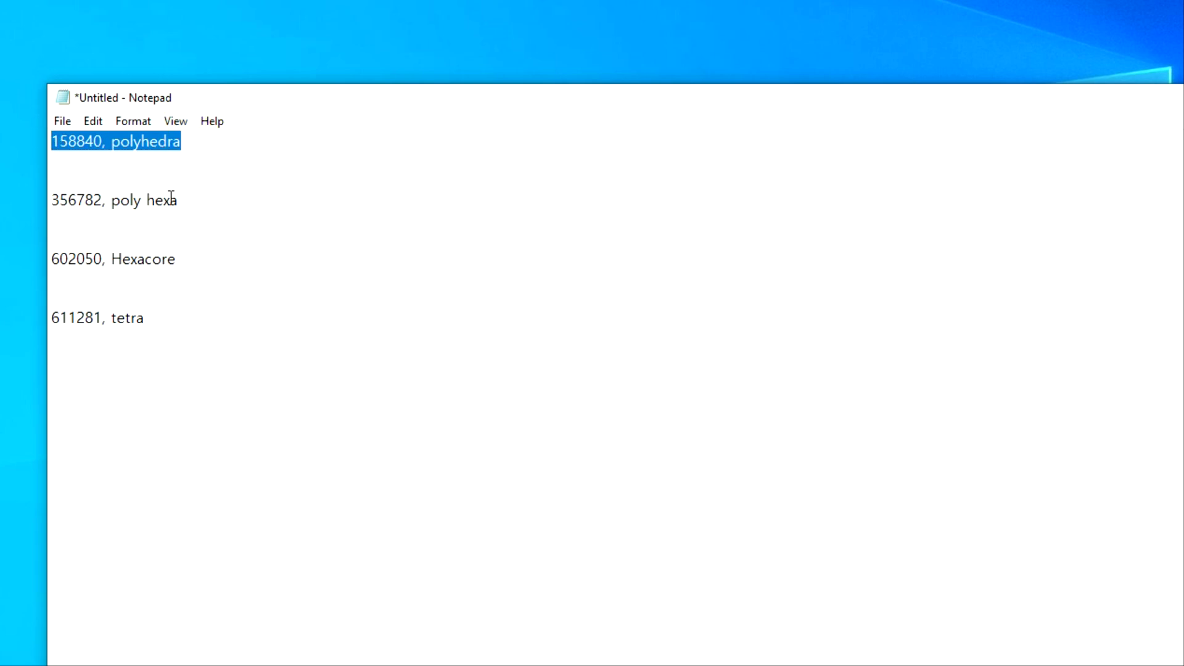
{"action": "left_click_drag", "start_coordinate": [190, 209], "coordinate": [37, 140]}
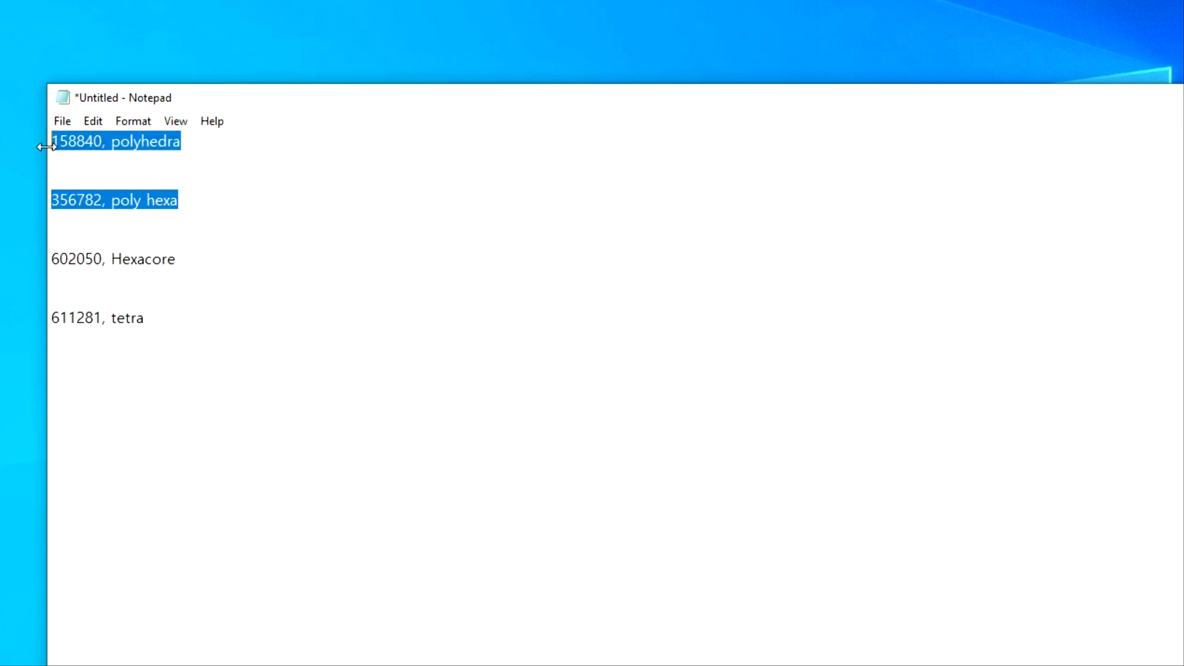
{"action": "left_click", "coordinate": [176, 200]}
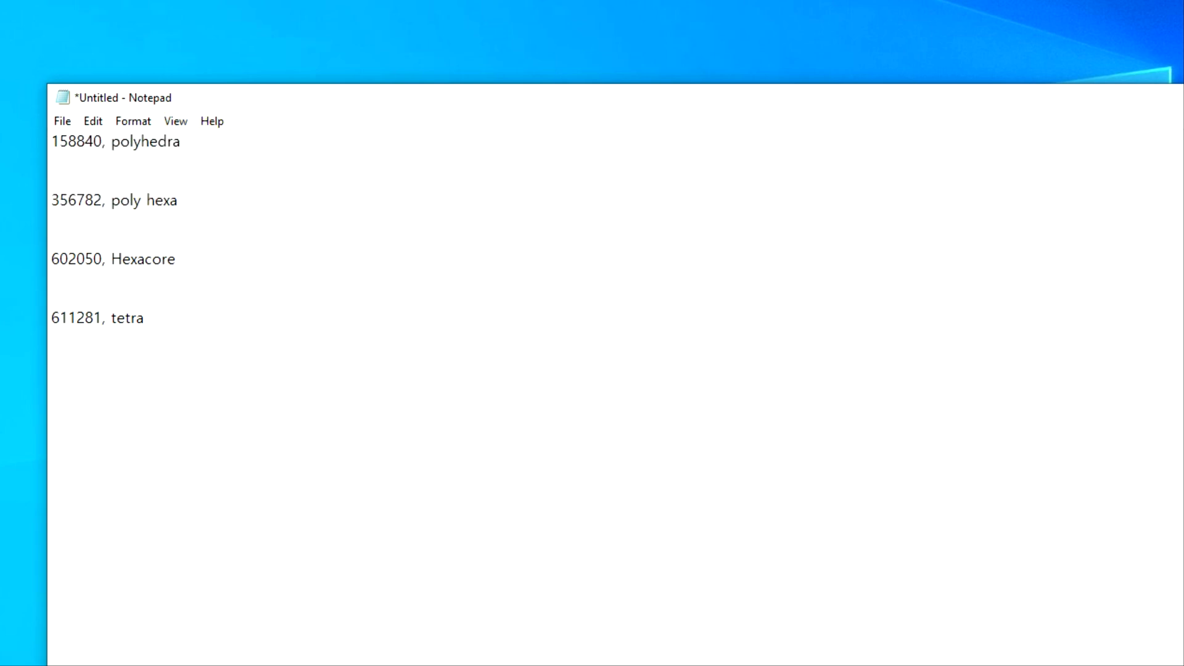